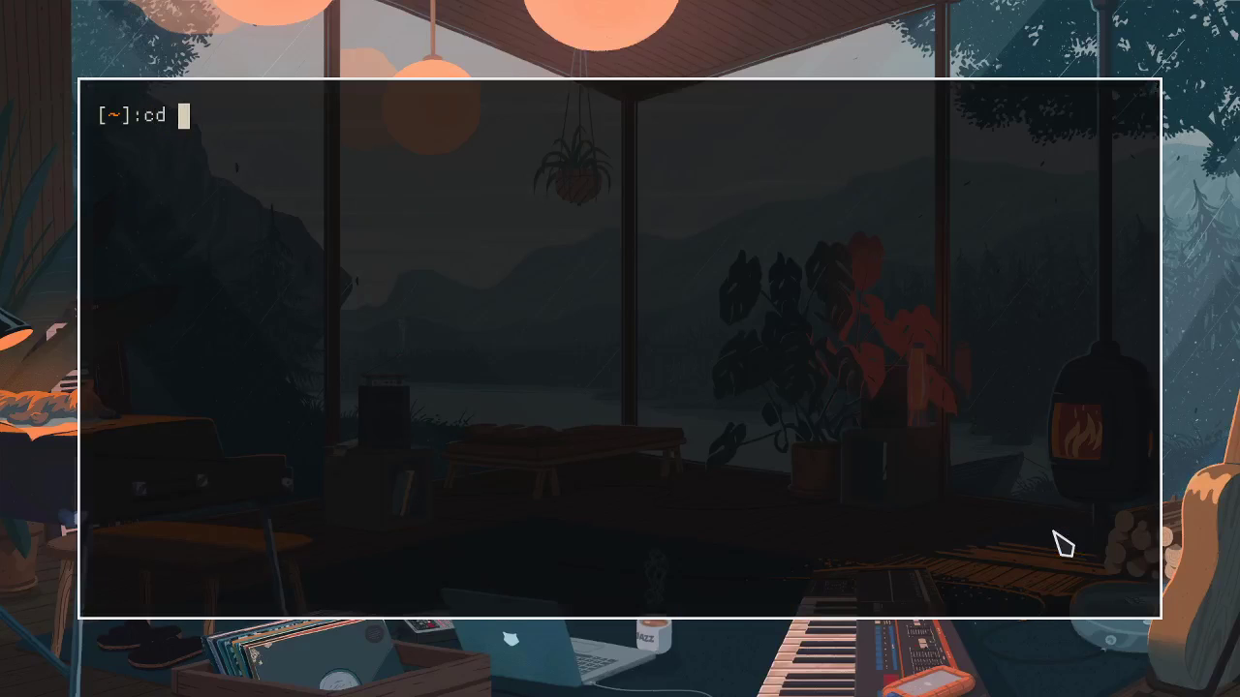
# Step: Enter the cia folder and list its contents
pyautogui.write('cia')
pyautogui.press('Return')
pyautogui.write('ls')
pyautogui.press('Return')
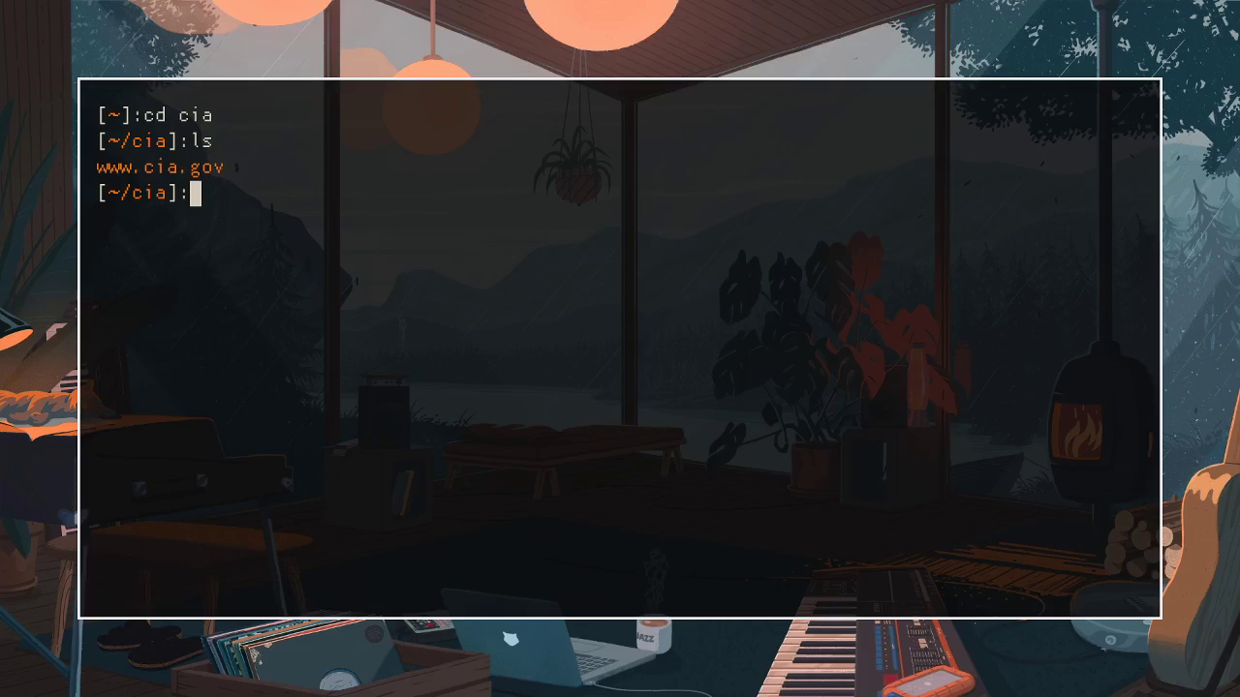
pyautogui.write('cd ww')
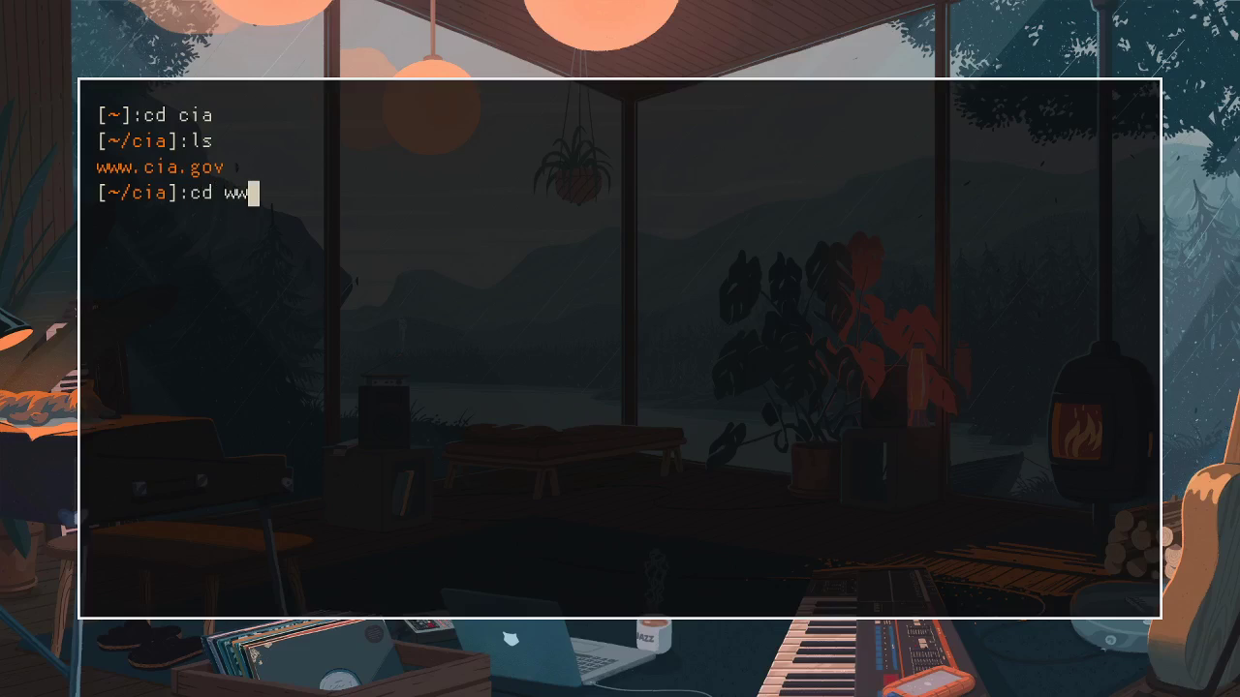
pyautogui.write('w')
pyautogui.press('Tab')
pyautogui.press('Return')
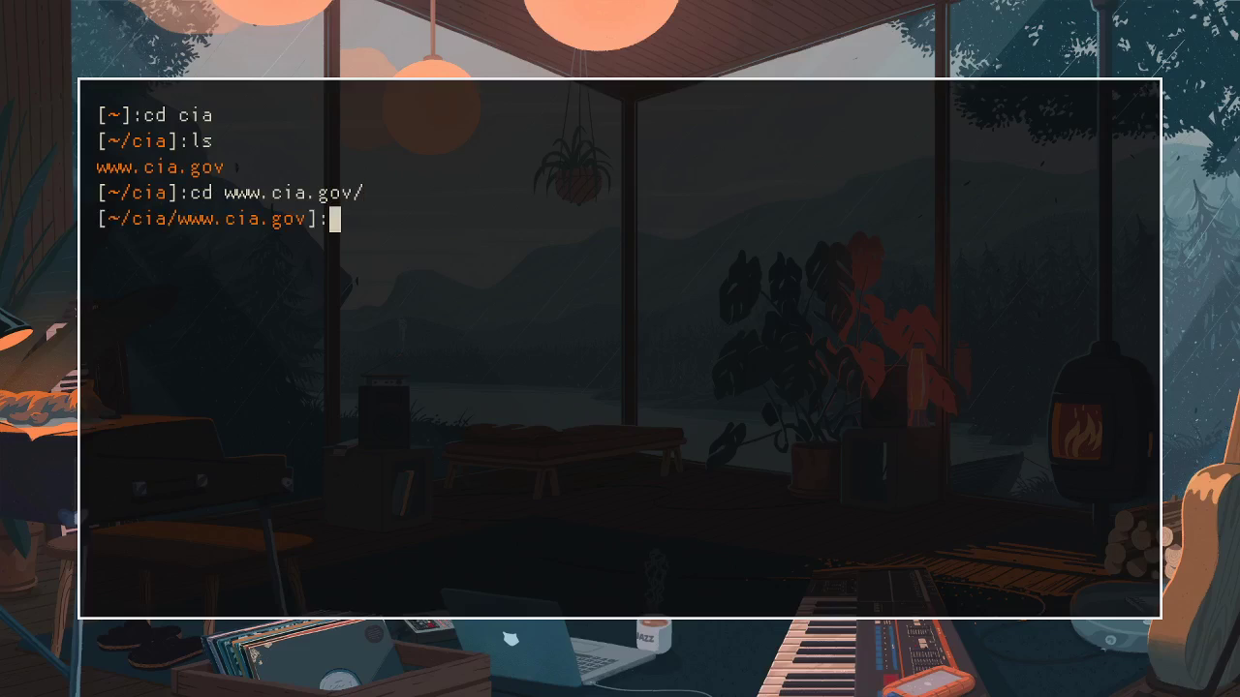
pyautogui.write('ls')
pyautogui.press('Return')
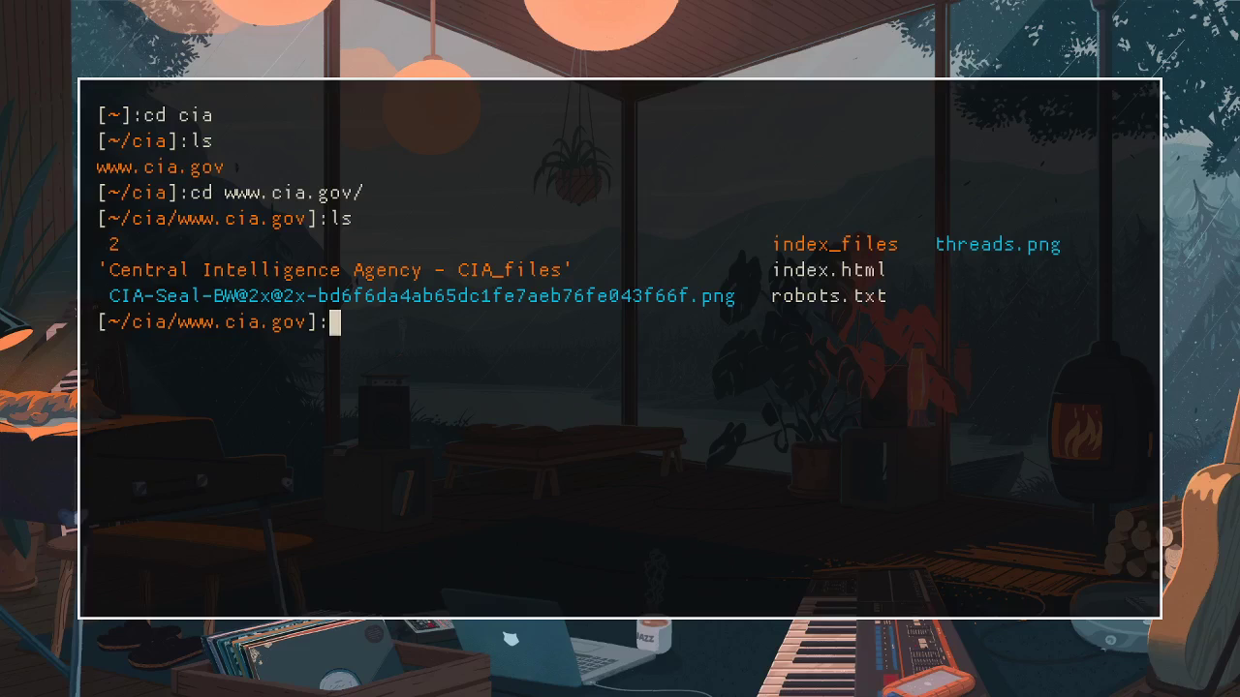
pyautogui.write('fox index')
pyautogui.press('Return')
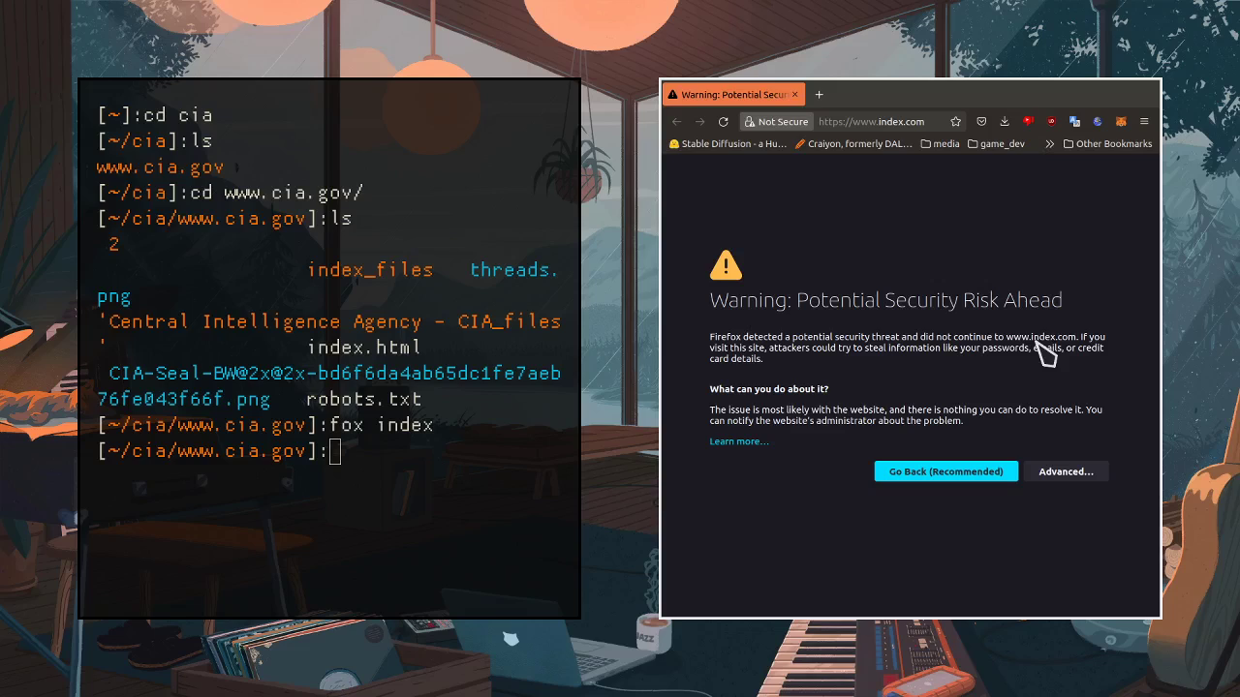
pyautogui.click(795, 94)
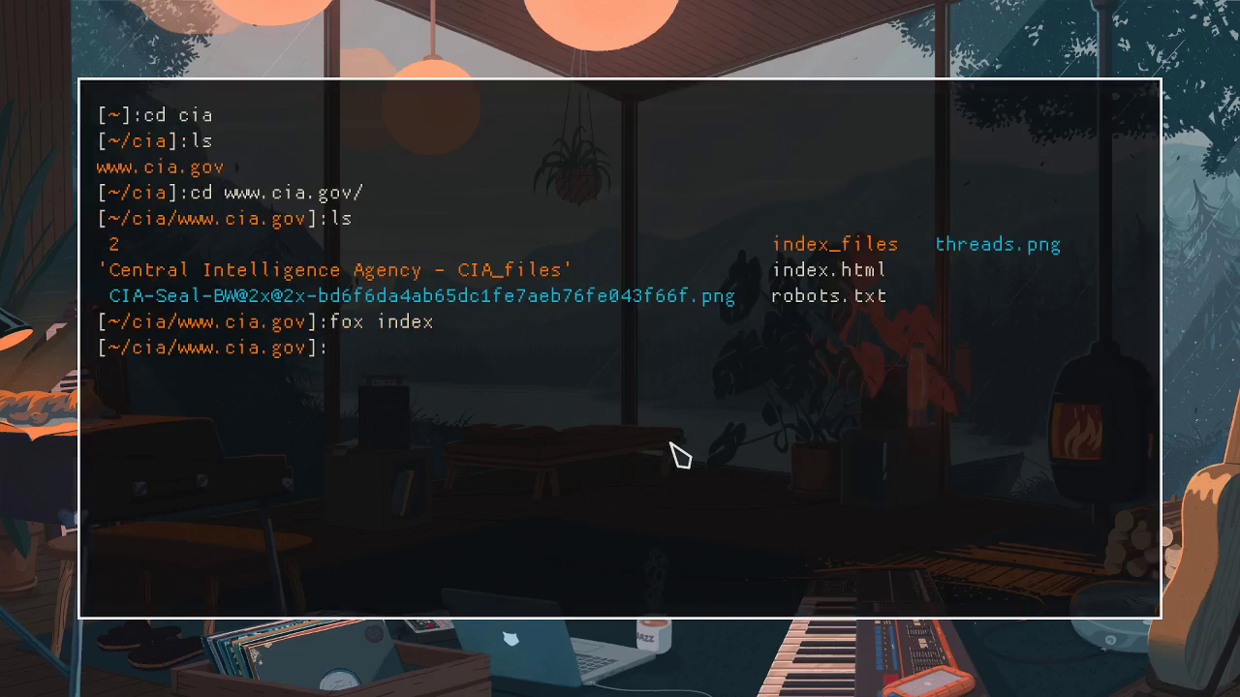
# Step: Rerun the command as 'fox index.html' to open the local CIA homepage in Firefox
pyautogui.press('Return')
pyautogui.press('Up')
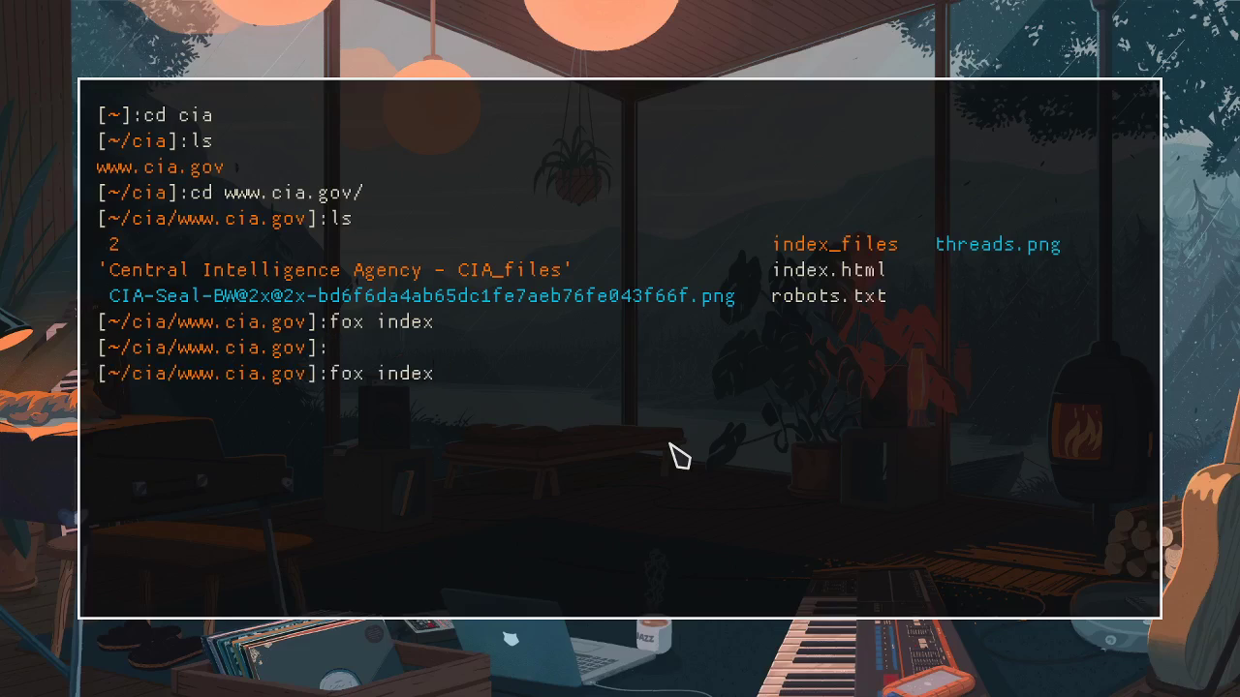
pyautogui.write('.,')
pyautogui.press('BackSpace')
pyautogui.write('h')
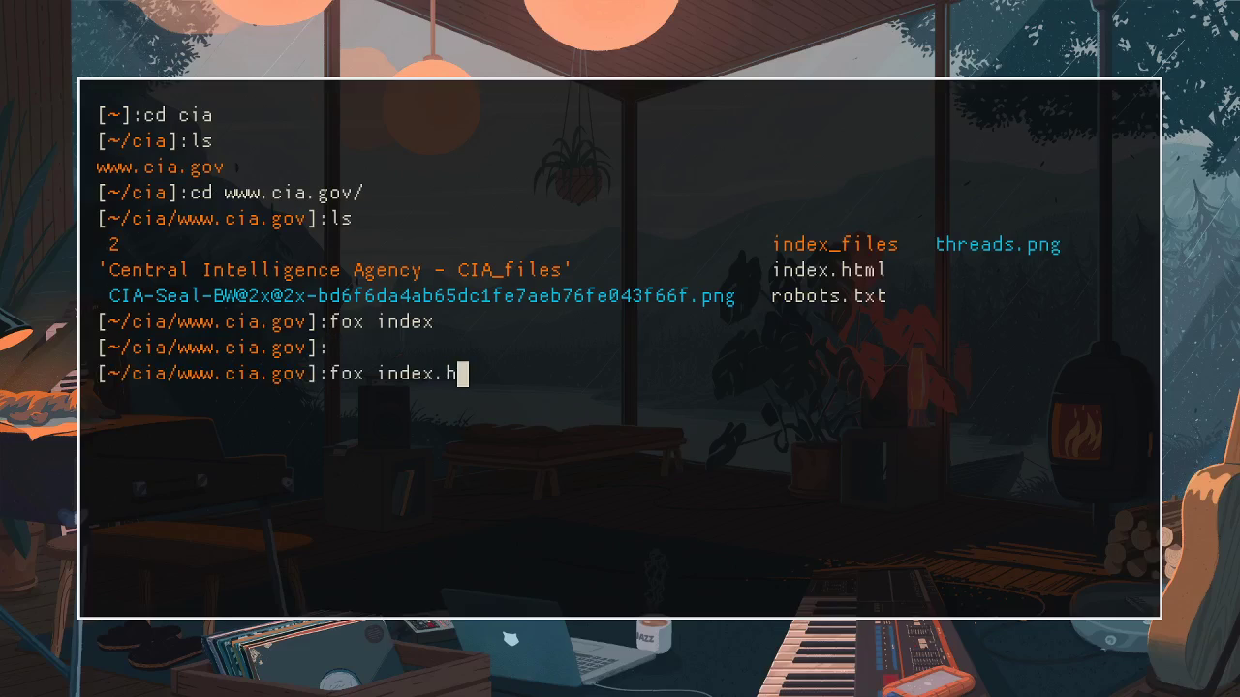
pyautogui.write('tml')
pyautogui.press('Return')
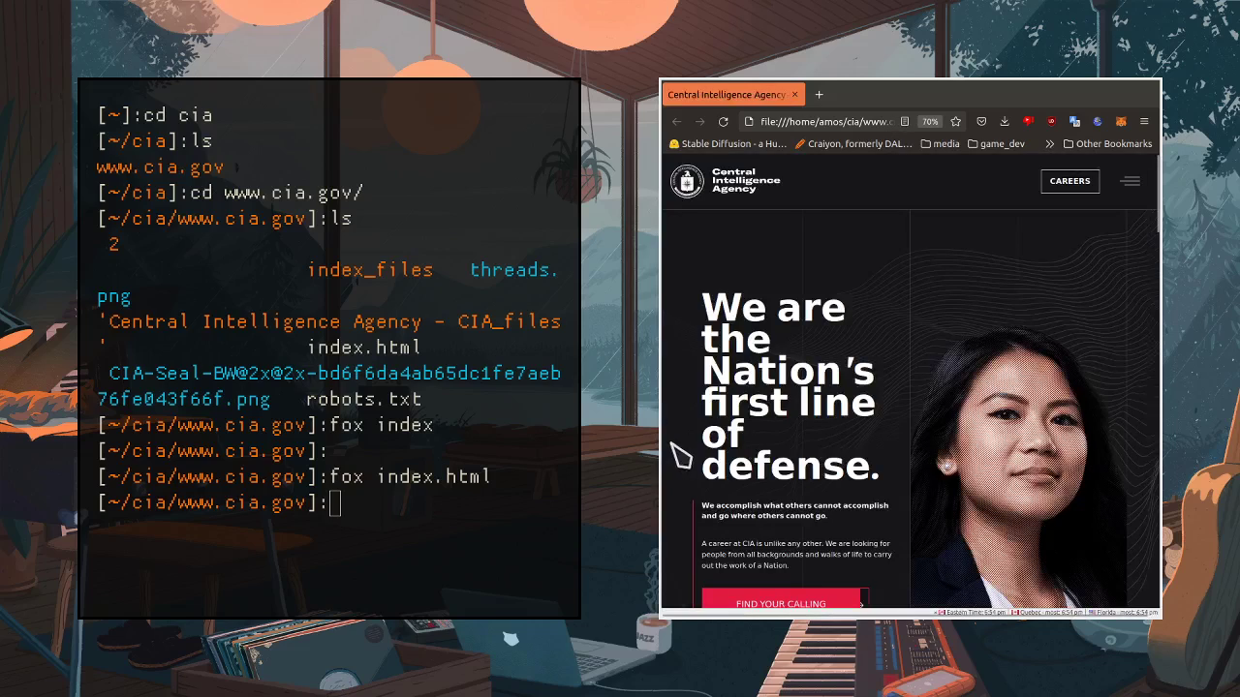
pyautogui.scroll(-2, 878, 312)
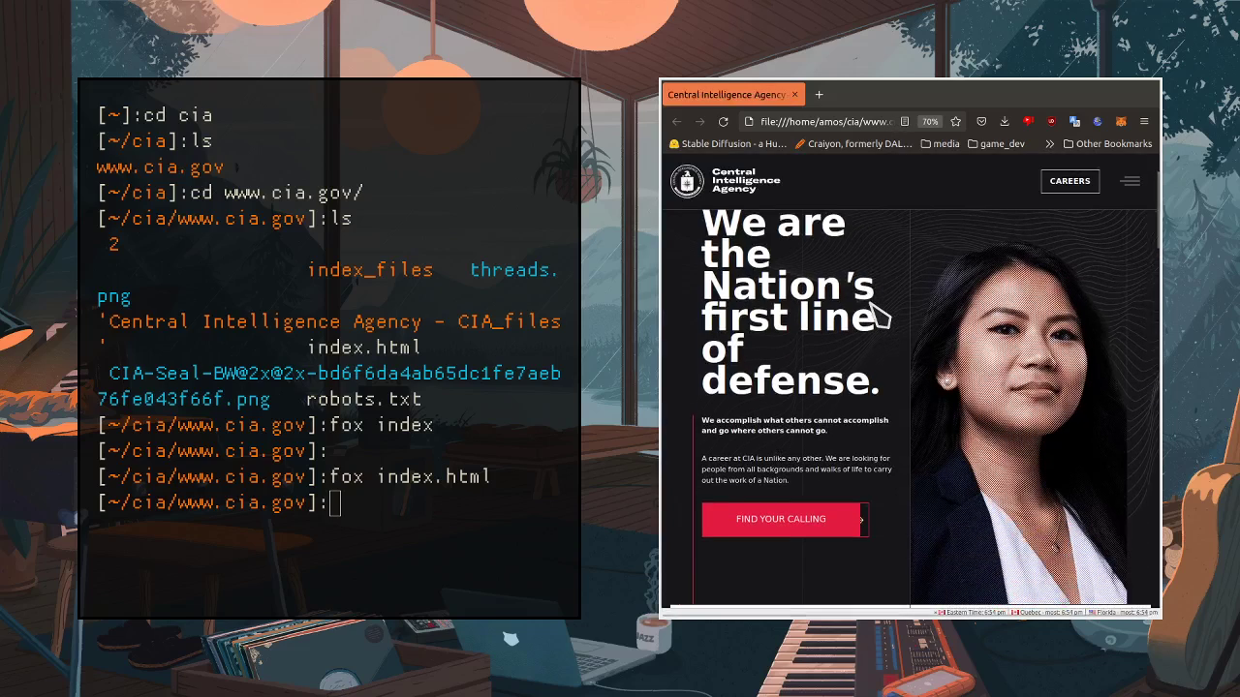
pyautogui.scroll(2, 879, 312)
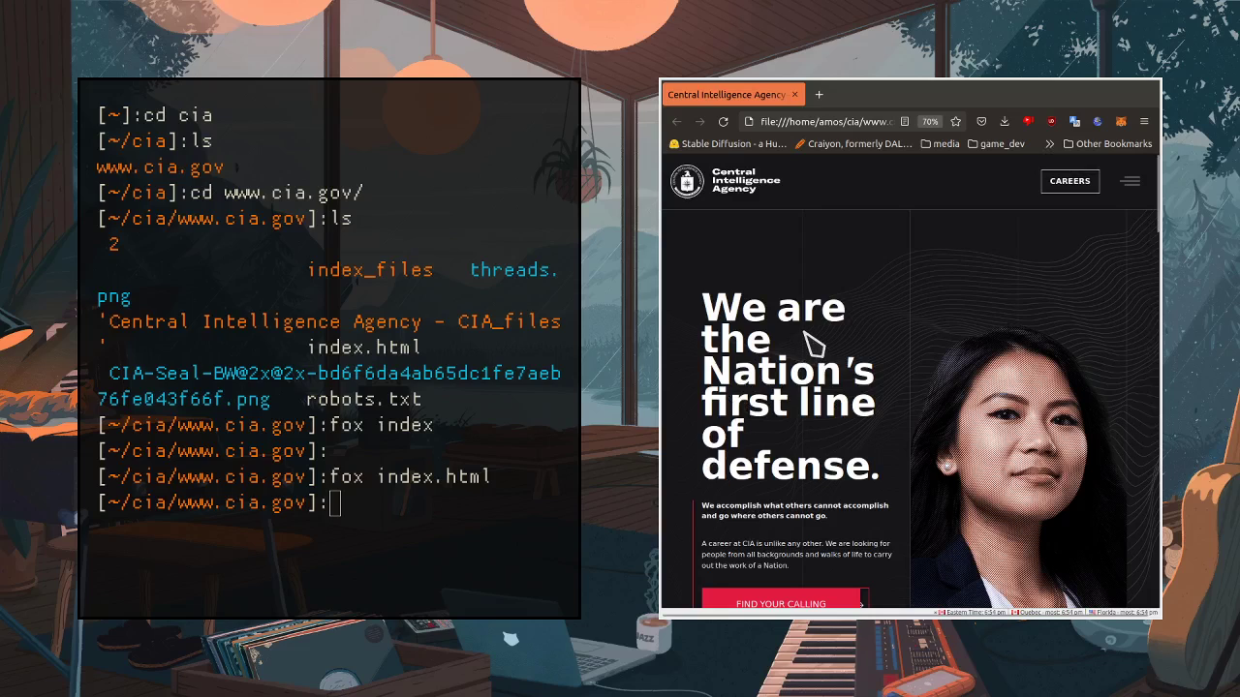
pyautogui.press('super+f')
# Step: Show the CIA homepage fullscreen and scroll between the hero and Our Agency sections
pyautogui.hotkey('alt', 'Tab')
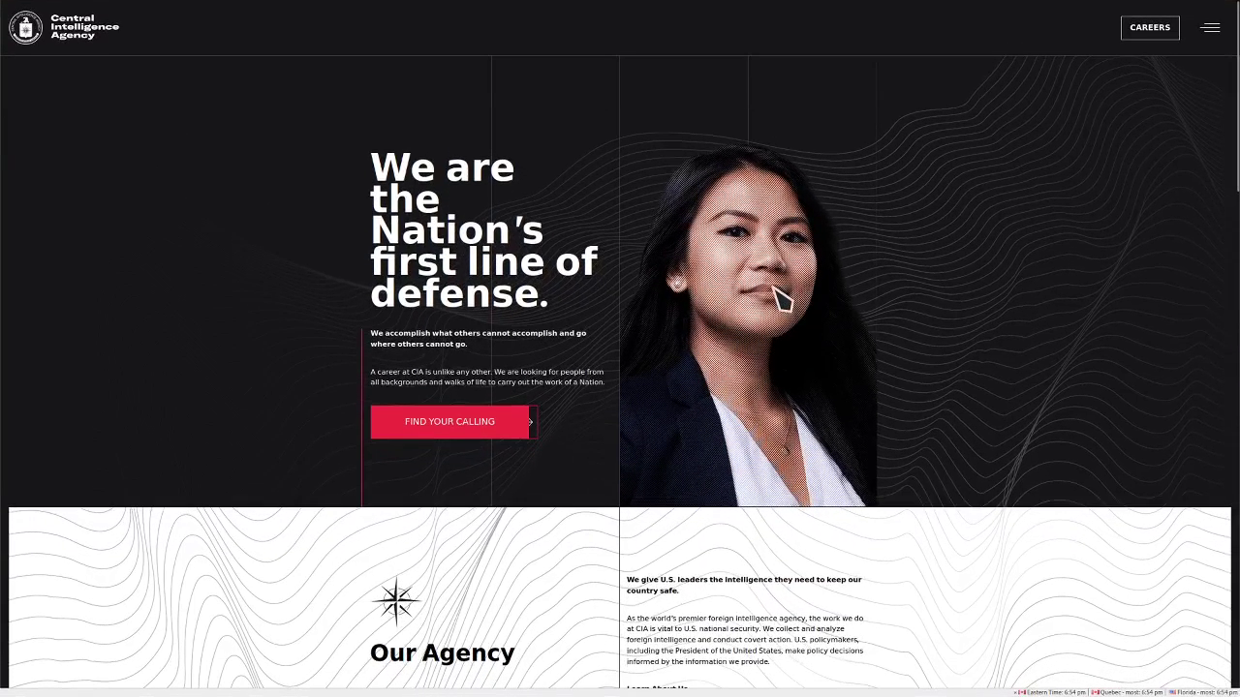
pyautogui.scroll(-3, 344, 194)
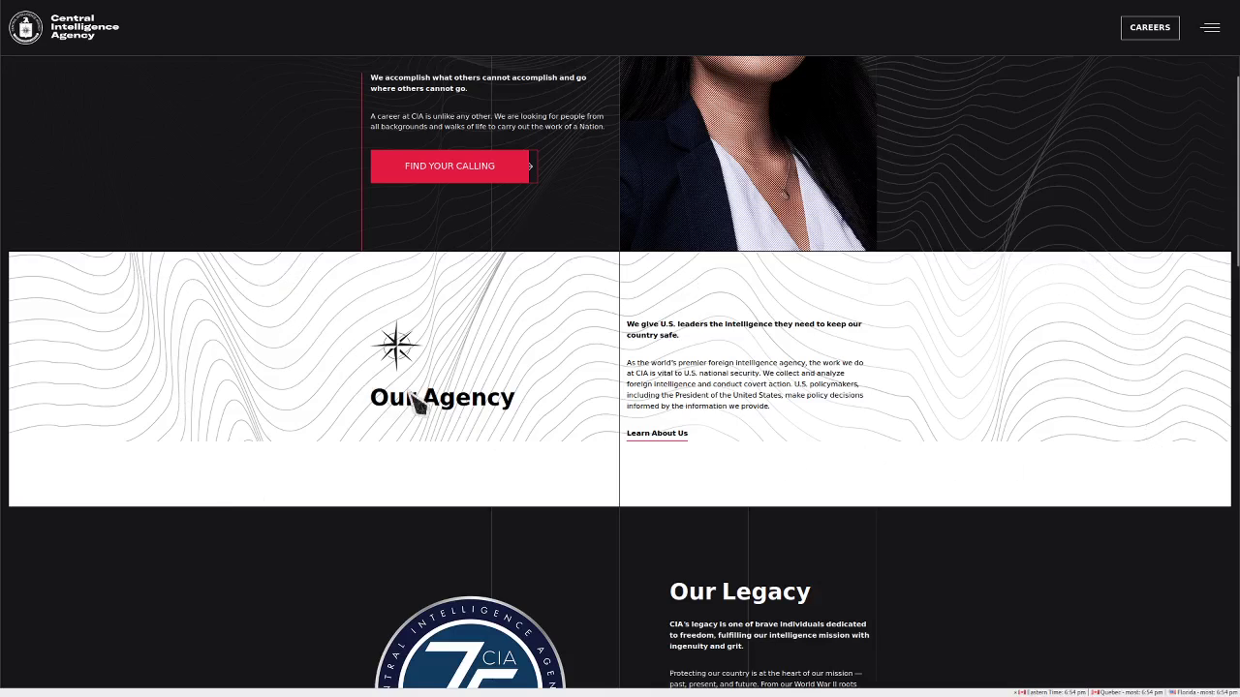
pyautogui.scroll(3, 1013, 370)
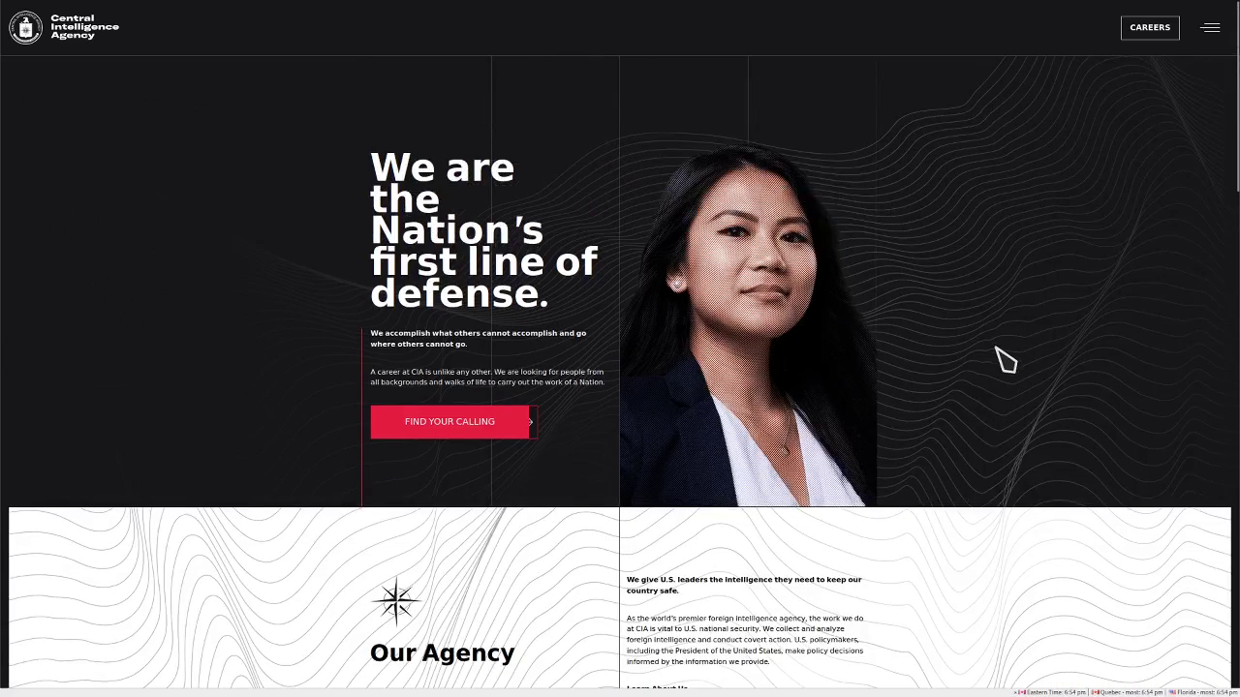
pyautogui.scroll(-3, 1007, 335)
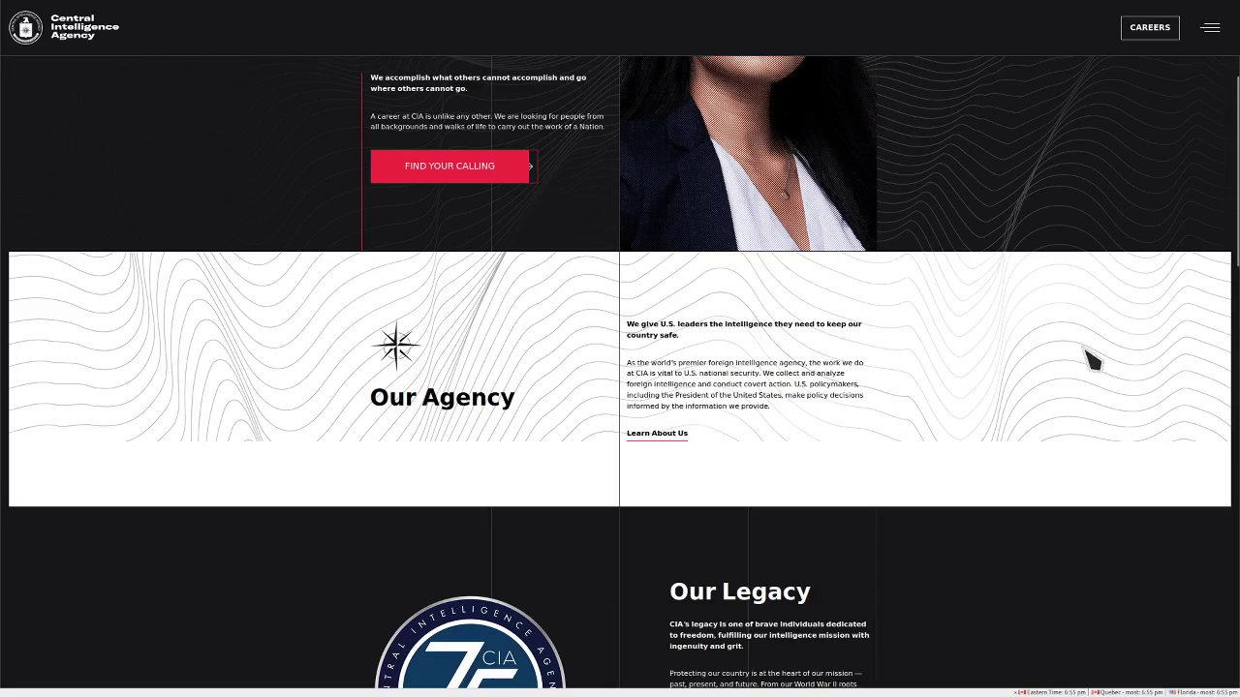
pyautogui.scroll(3, 1087, 357)
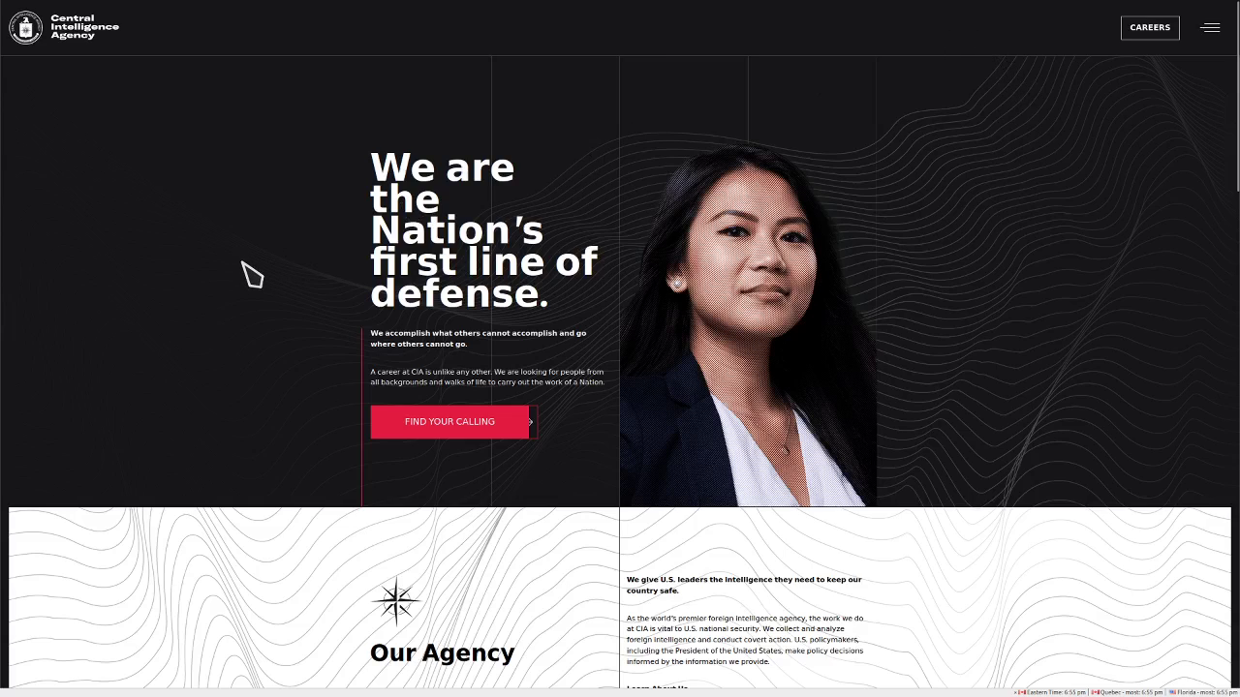
pyautogui.scroll(-1, 260, 281)
pyautogui.scroll(-2, 259, 281)
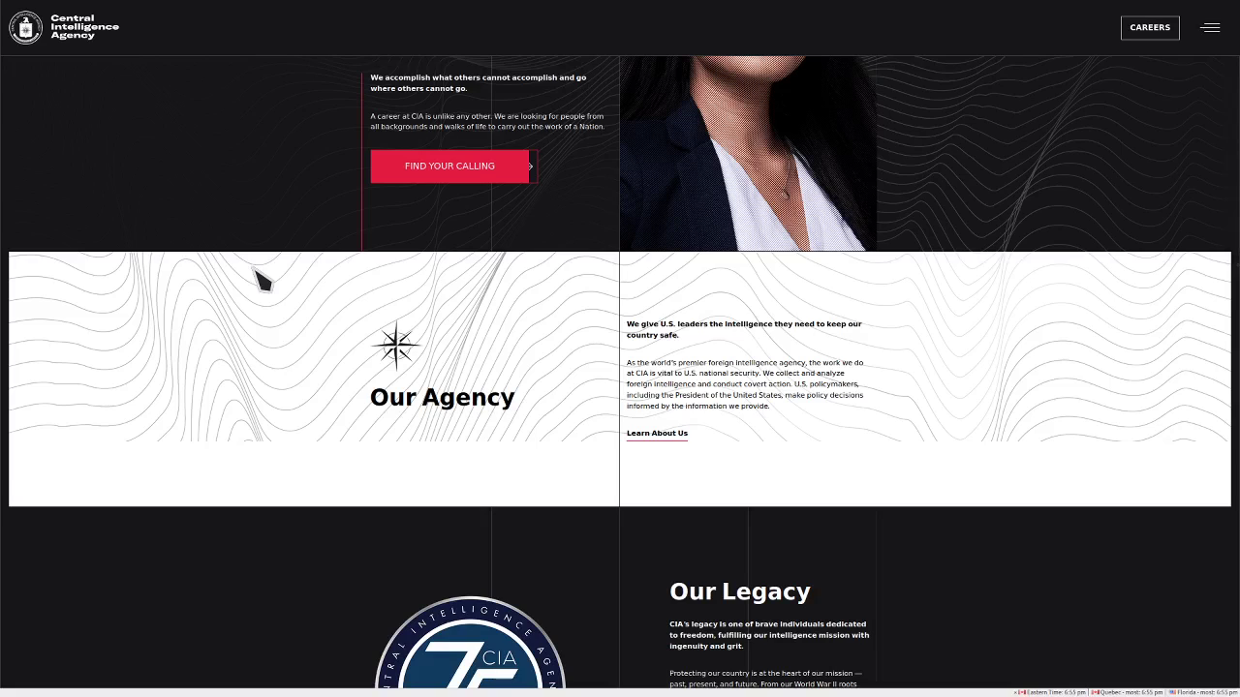
pyautogui.scroll(3, 262, 281)
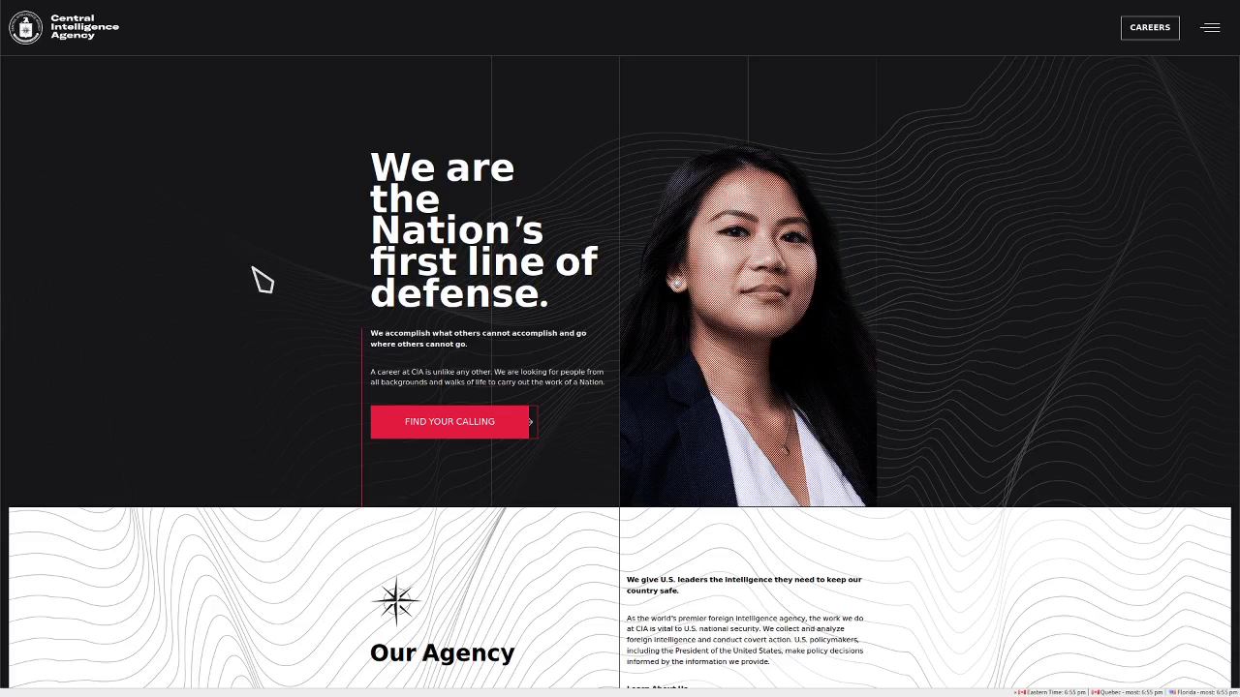
pyautogui.scroll(-2, 260, 279)
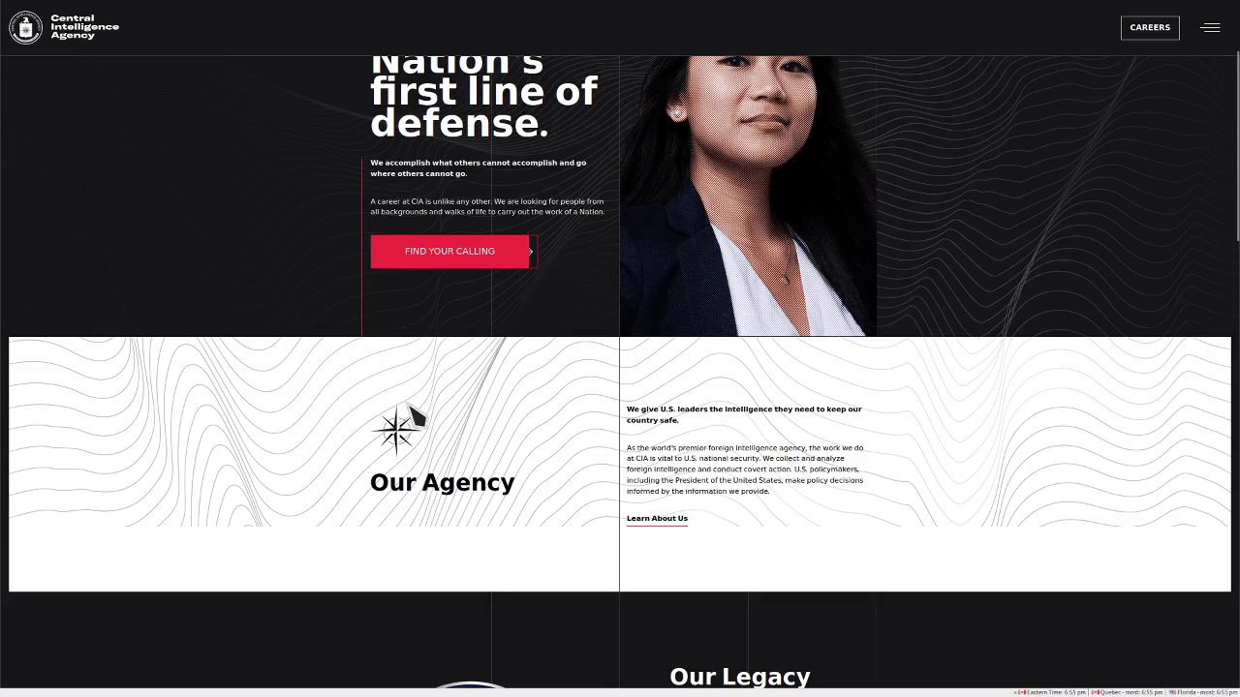
pyautogui.scroll(-3, 426, 411)
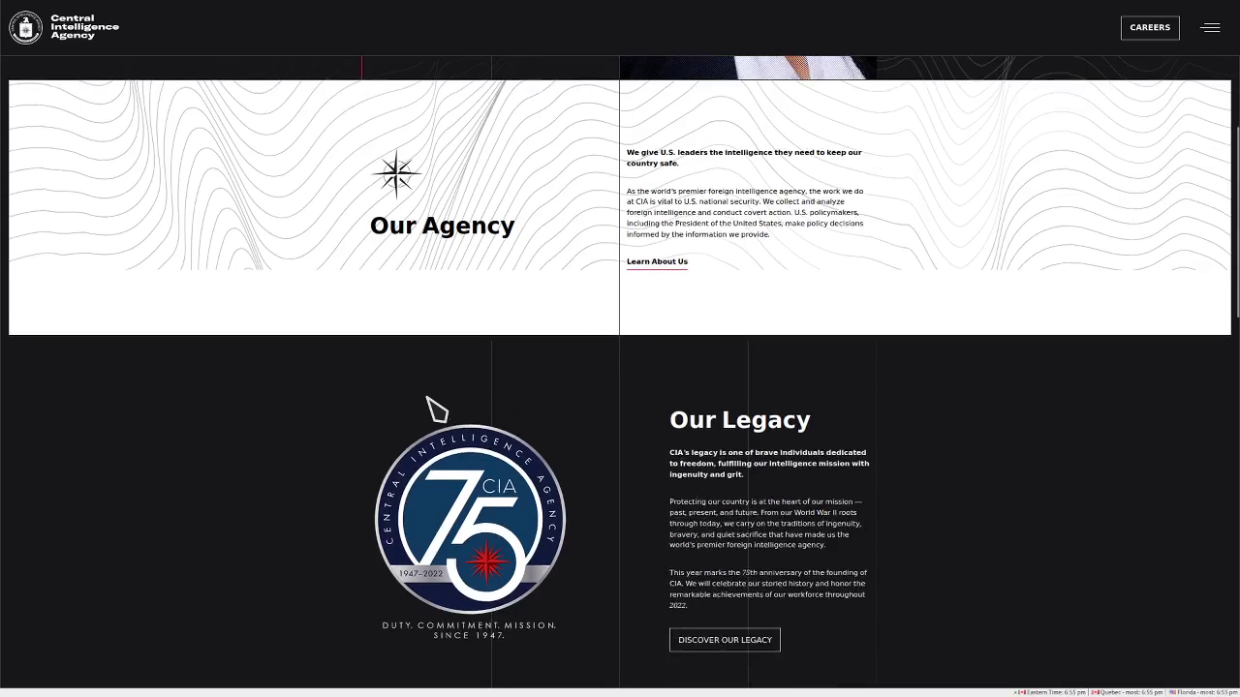
pyautogui.scroll(-2, 429, 402)
pyautogui.scroll(-3, 435, 410)
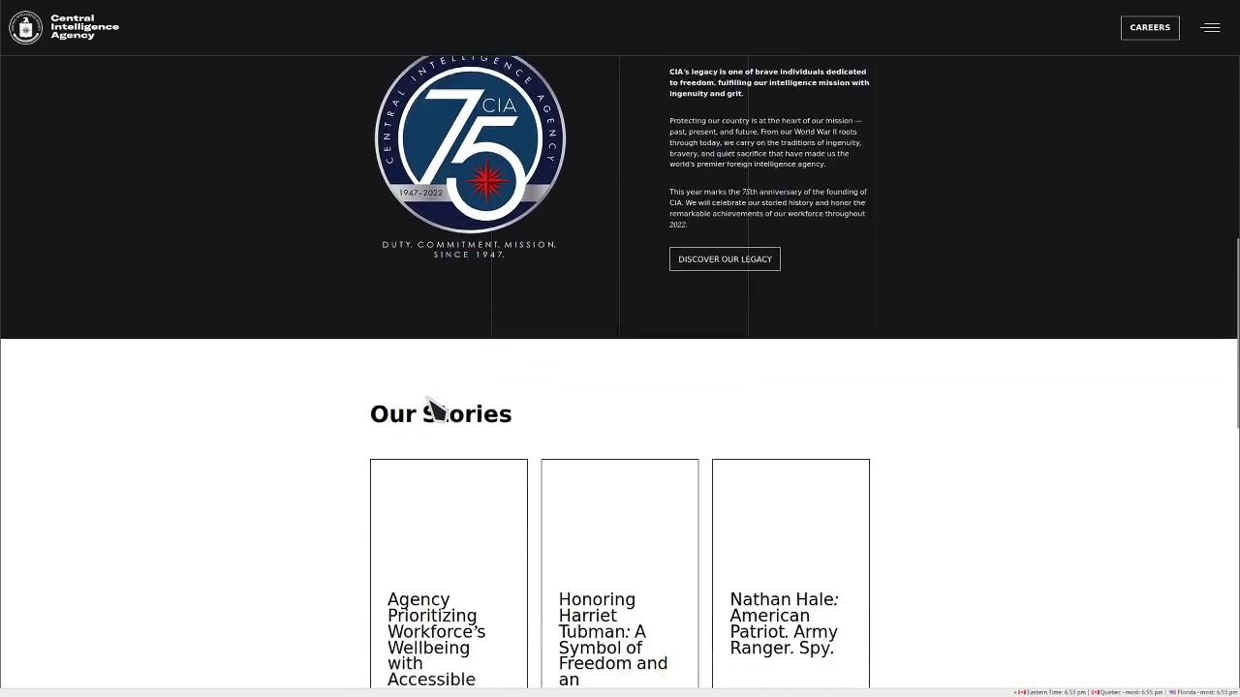
pyautogui.scroll(3, 499, 266)
pyautogui.scroll(-3, 291, 415)
pyautogui.scroll(-5, 843, 368)
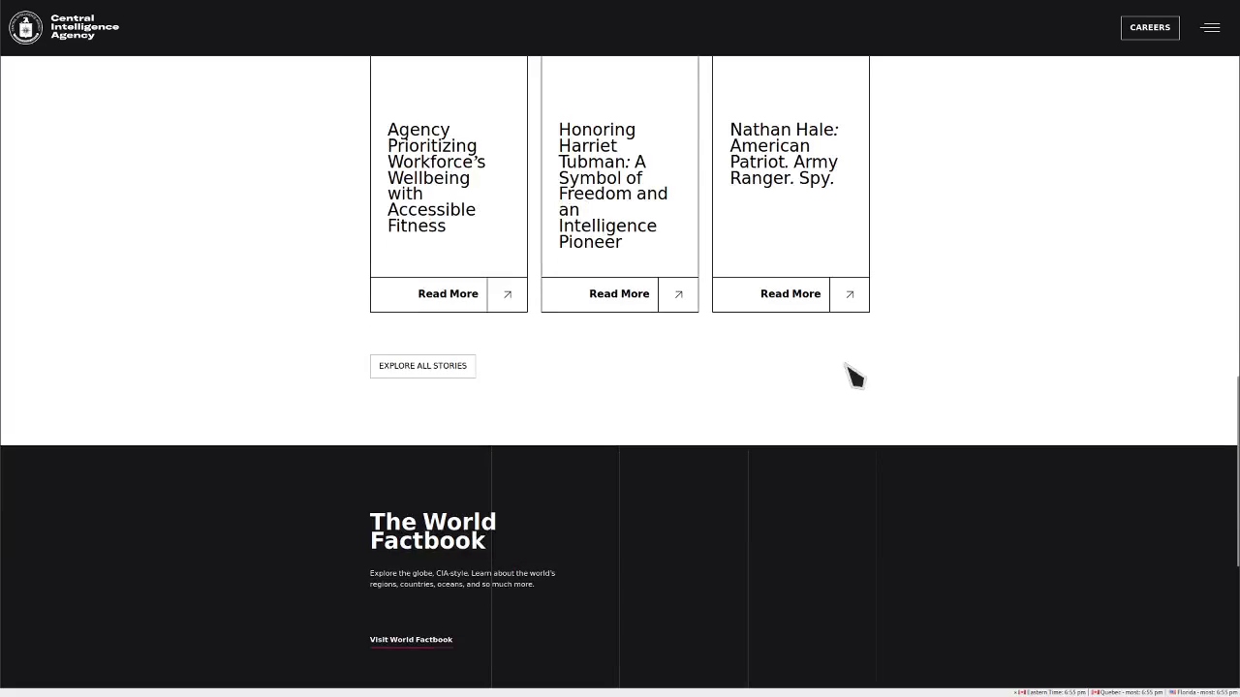
pyautogui.scroll(-4, 290, 523)
pyautogui.scroll(-2, 619, 579)
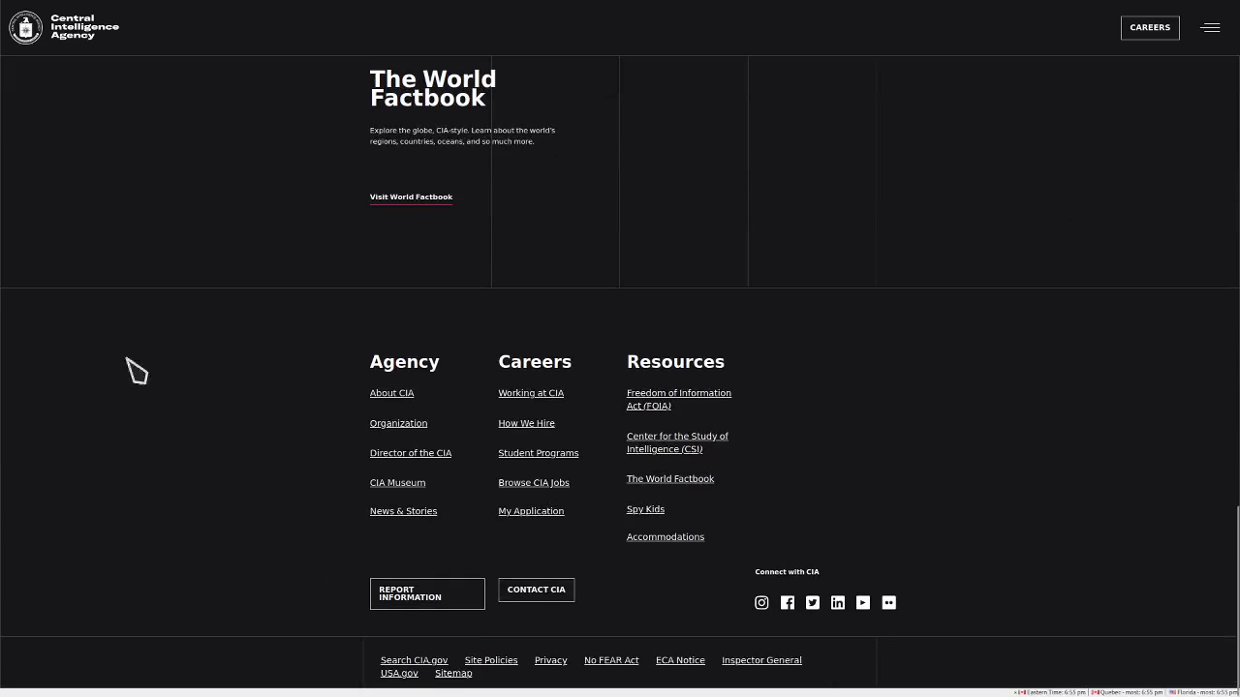
pyautogui.scroll(3, 866, 228)
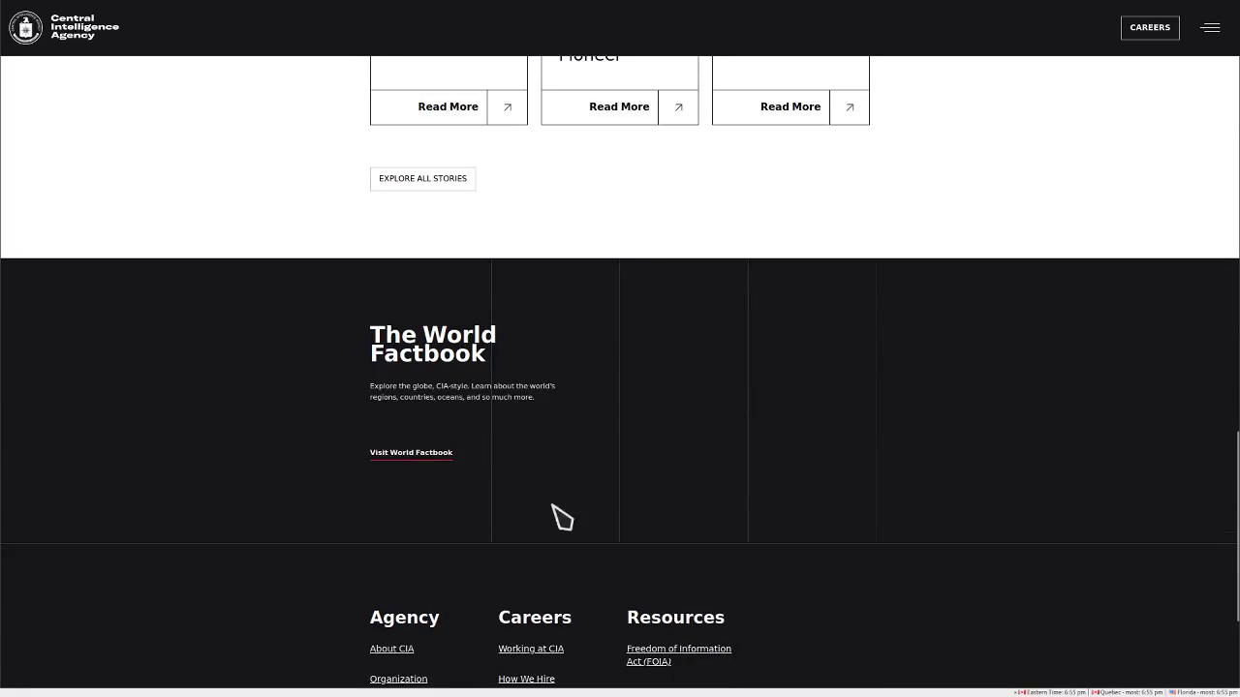
pyautogui.scroll(1, 822, 375)
pyautogui.scroll(3, 677, 358)
pyautogui.scroll(1, 542, 291)
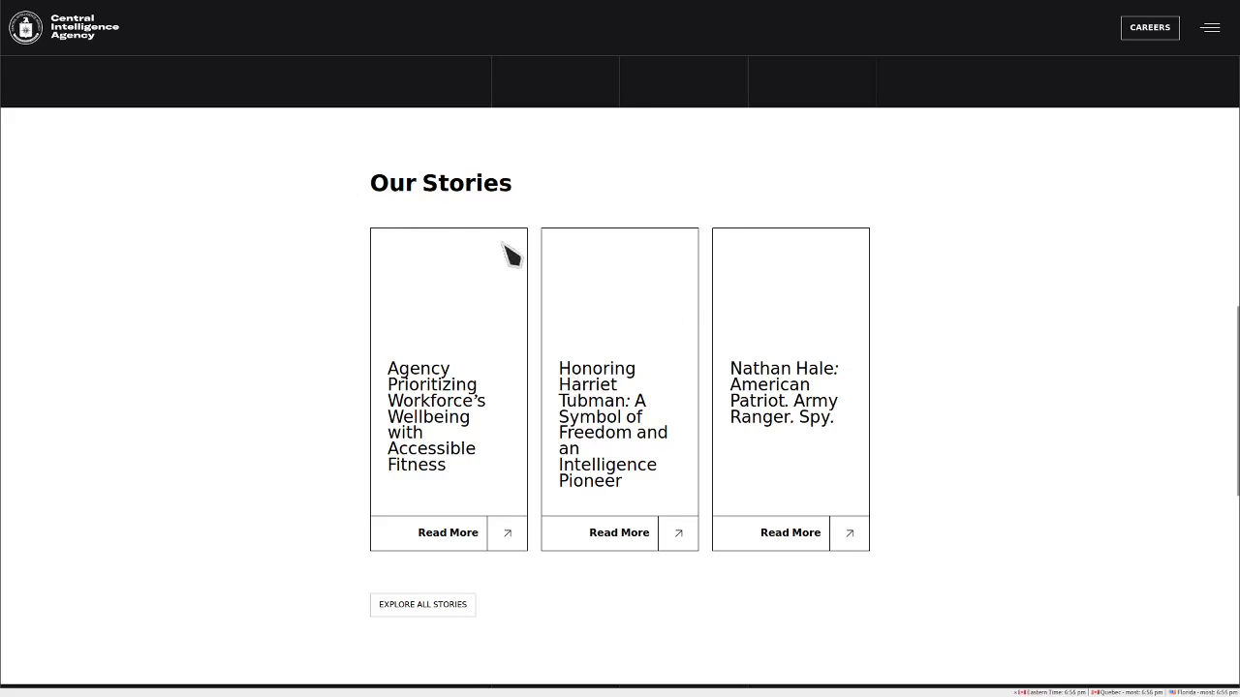
pyautogui.scroll(10, 494, 307)
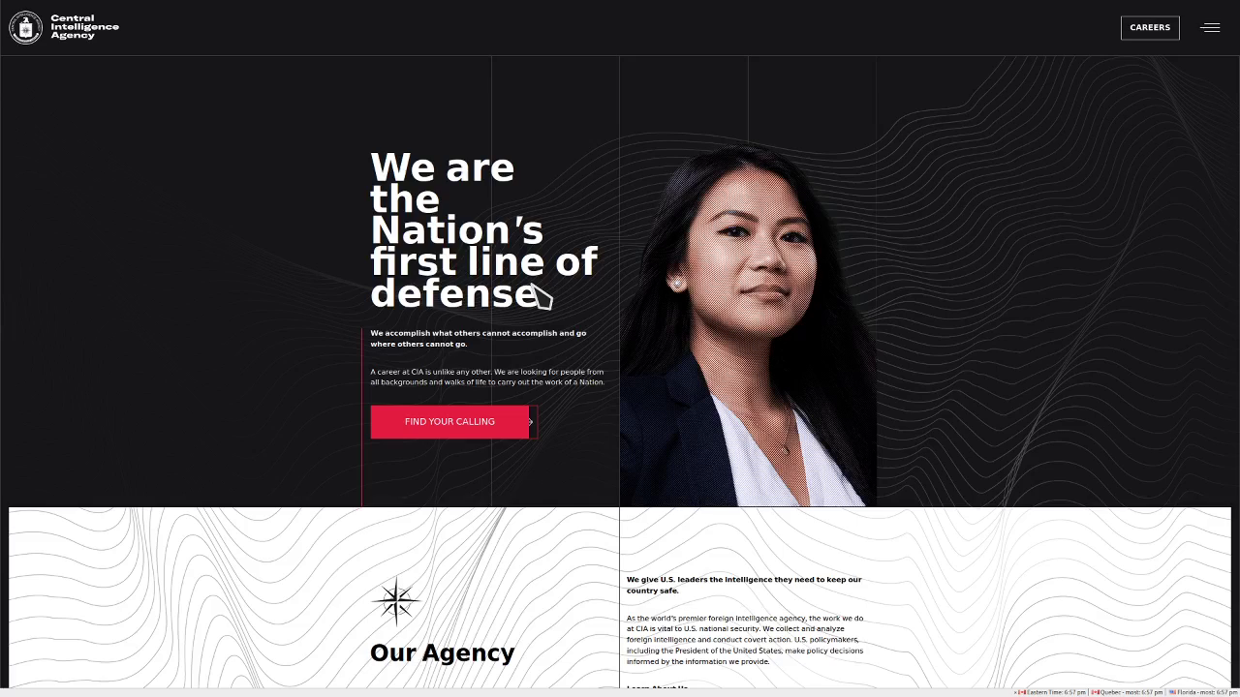
pyautogui.press('F11')
pyautogui.hotkey('alt', 'Tab')
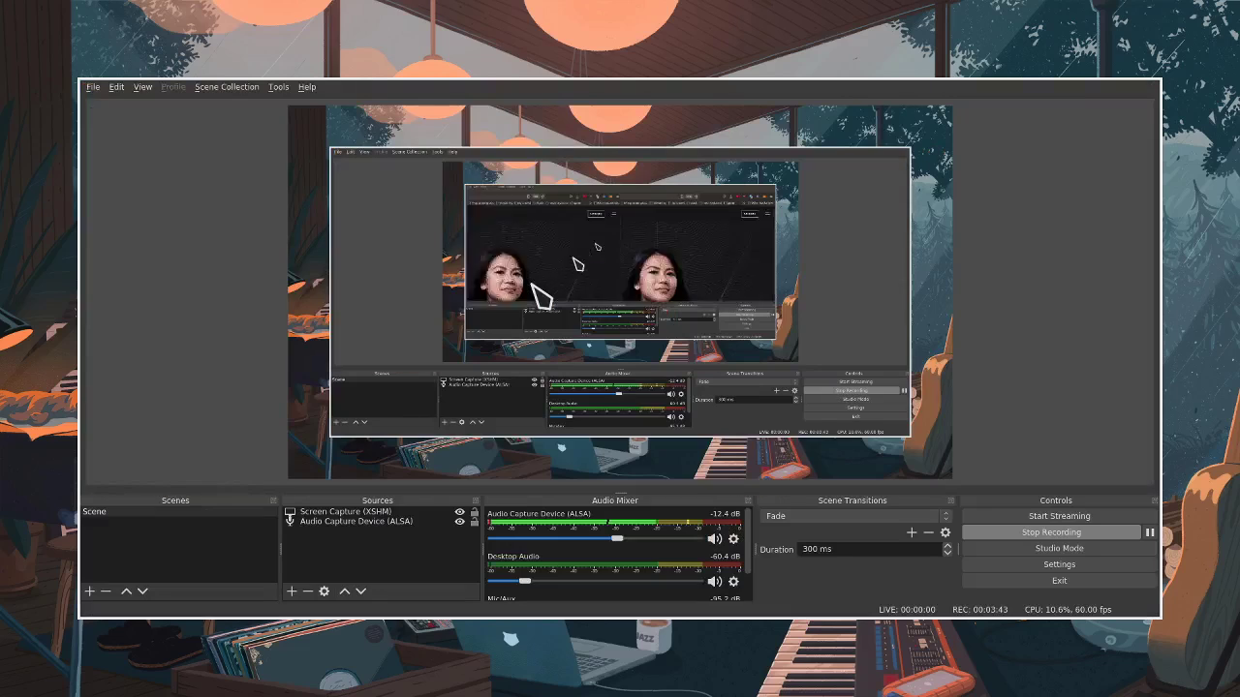
pyautogui.hotkey('alt', 'Tab')
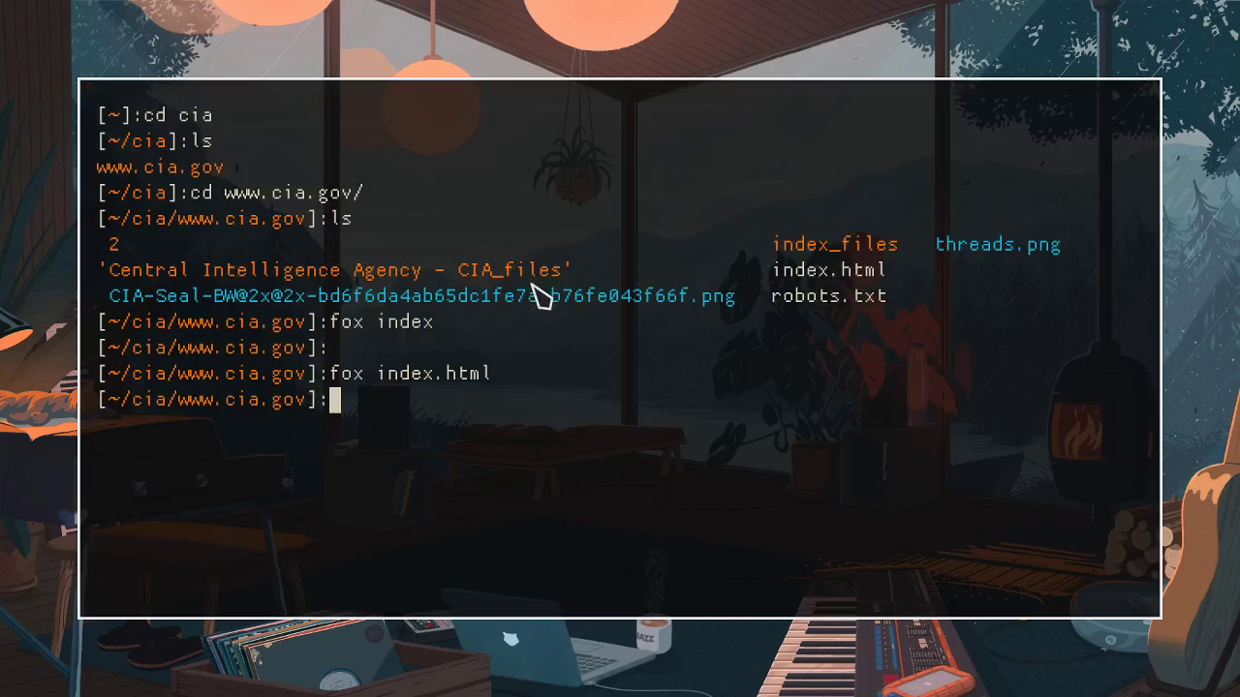
pyautogui.write('ls')
pyautogui.press('Return')
pyautogui.write('\\')
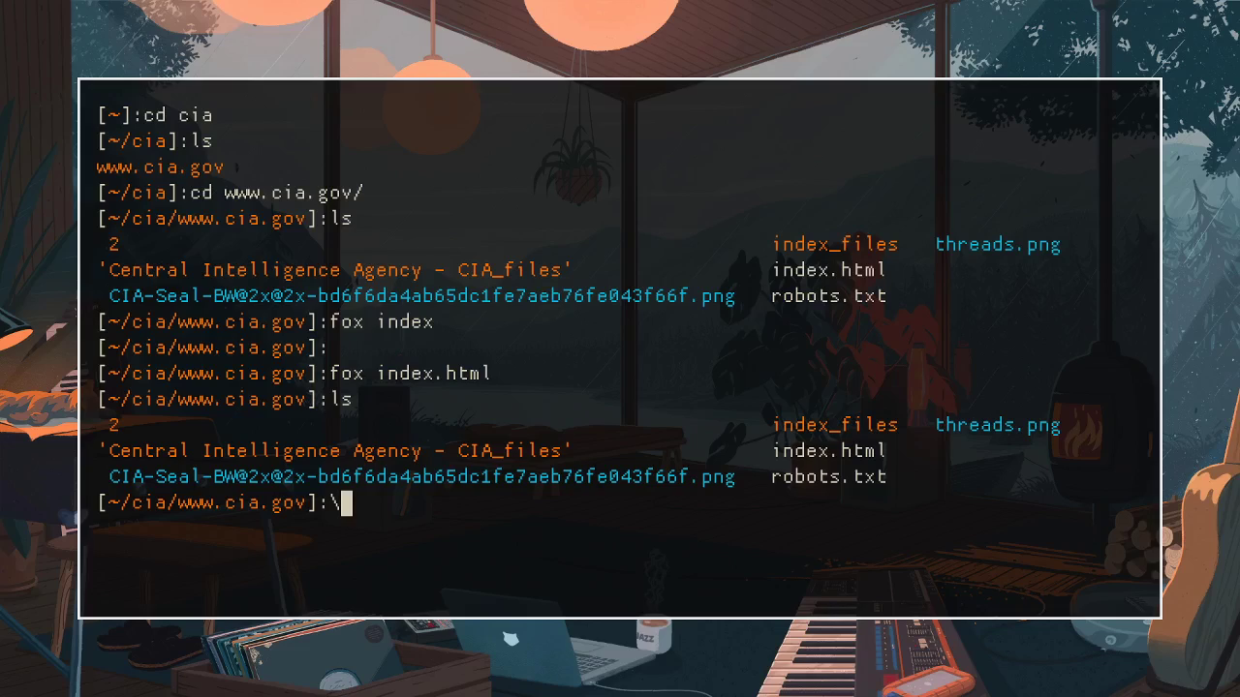
pyautogui.write('cd index')
pyautogui.press('Return')
pyautogui.write('ls')
pyautogui.press('Return')
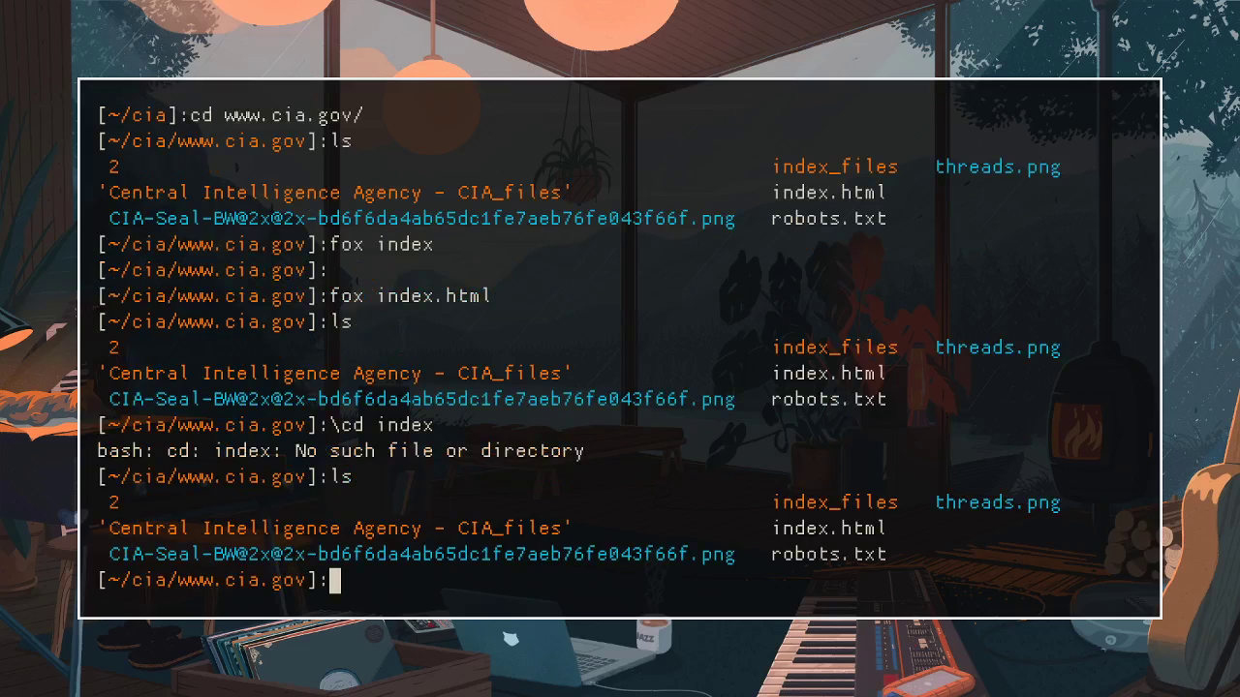
# Step: Enter index_files, clear the screen and list its contents
pyautogui.write('cd in')
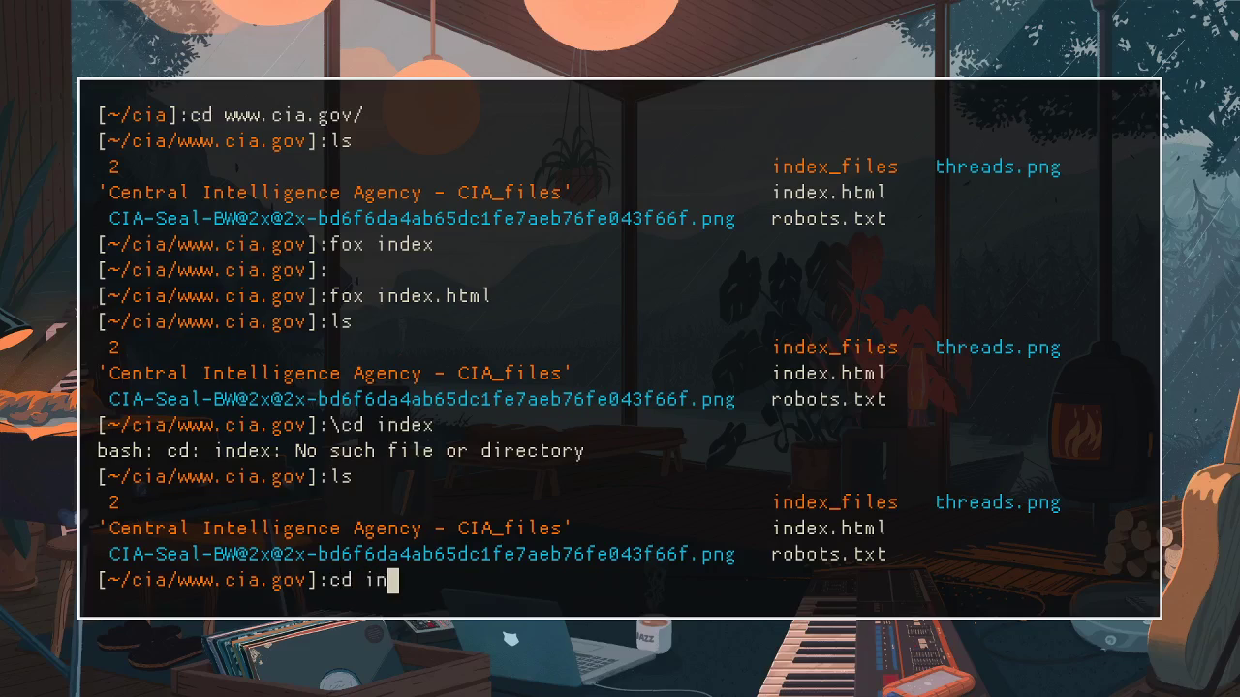
pyautogui.write('dex_files/')
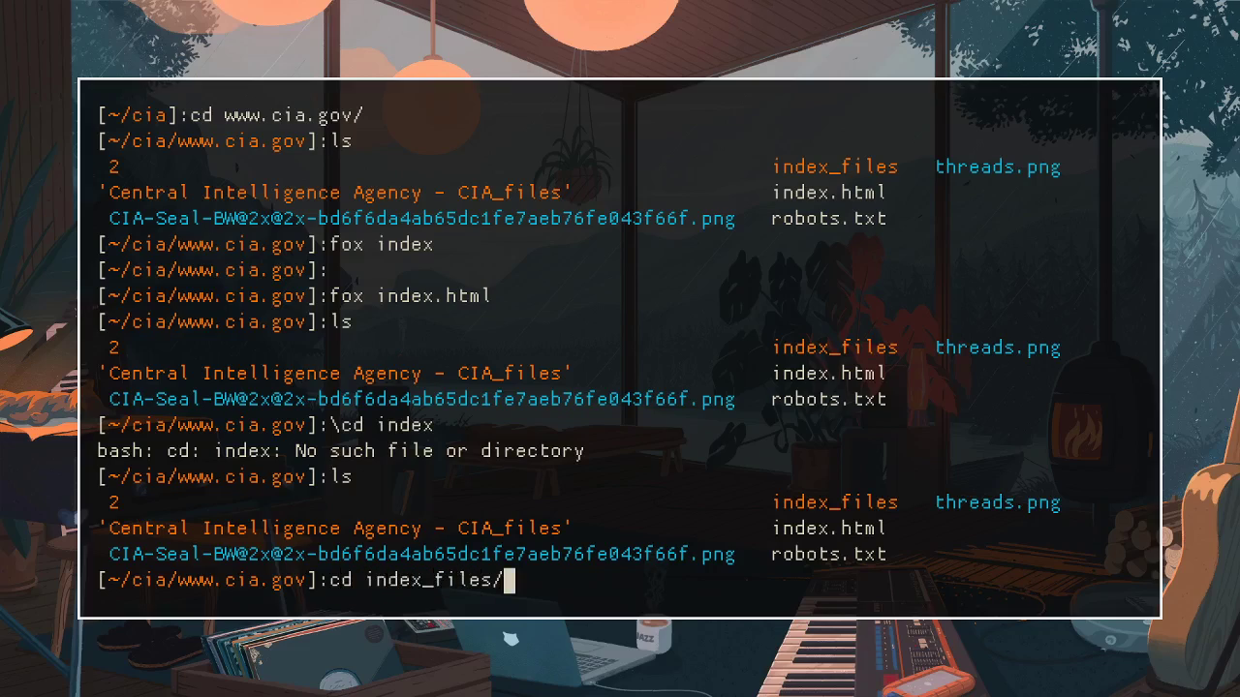
pyautogui.press('Return')
pyautogui.write('clear')
pyautogui.press('Return')
pyautogui.write('l')
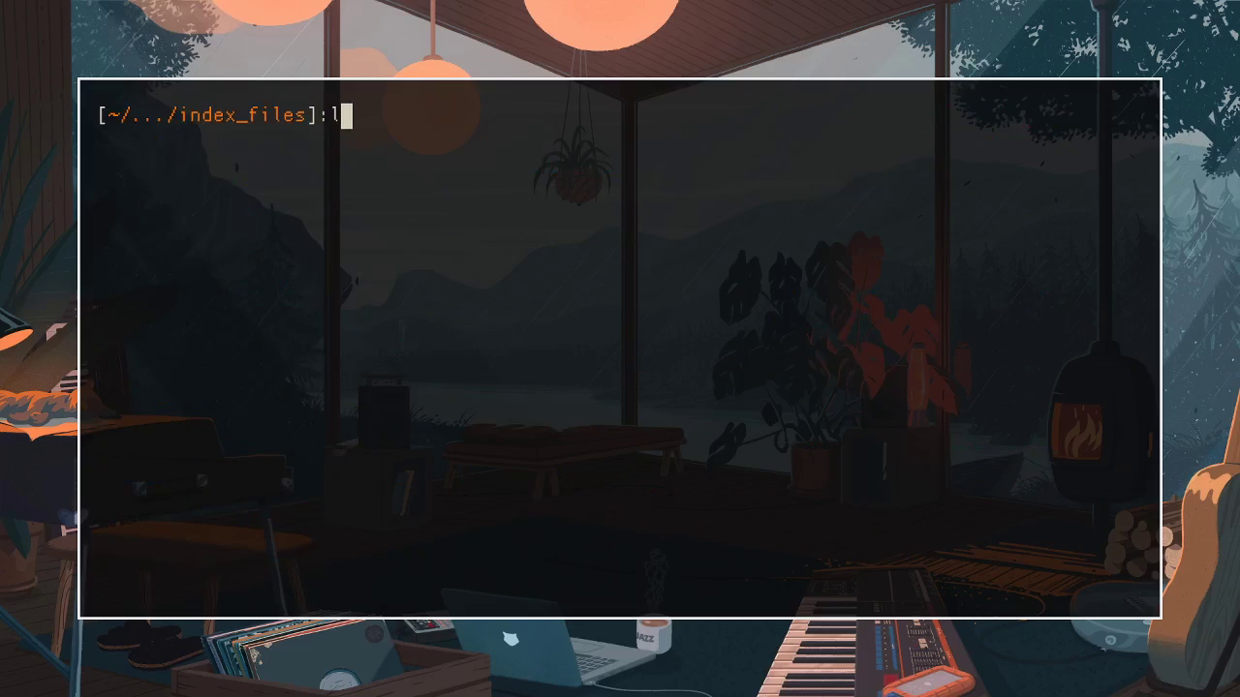
pyautogui.write('s')
pyautogui.press('Return')
pyautogui.scroll(6, 431, 220)
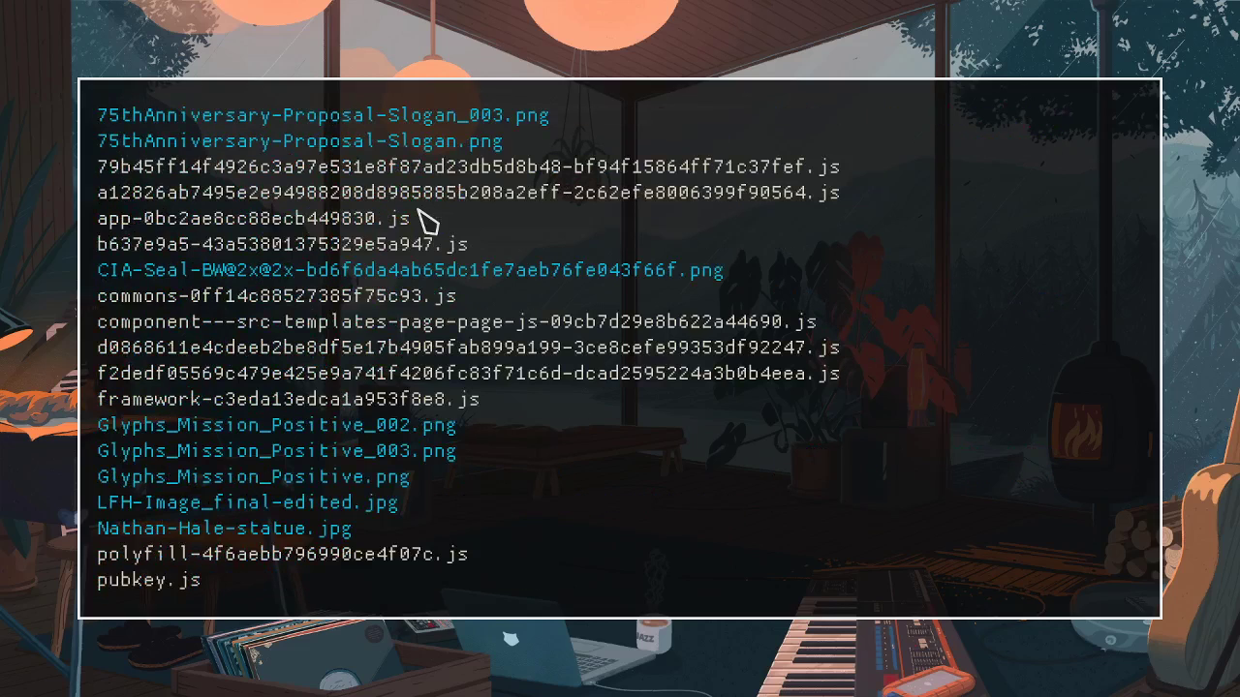
pyautogui.scroll(-6, 434, 225)
# Step: Filter the listing with 'ls | grep .js' to show only the JavaScript files
pyautogui.write('ls ')
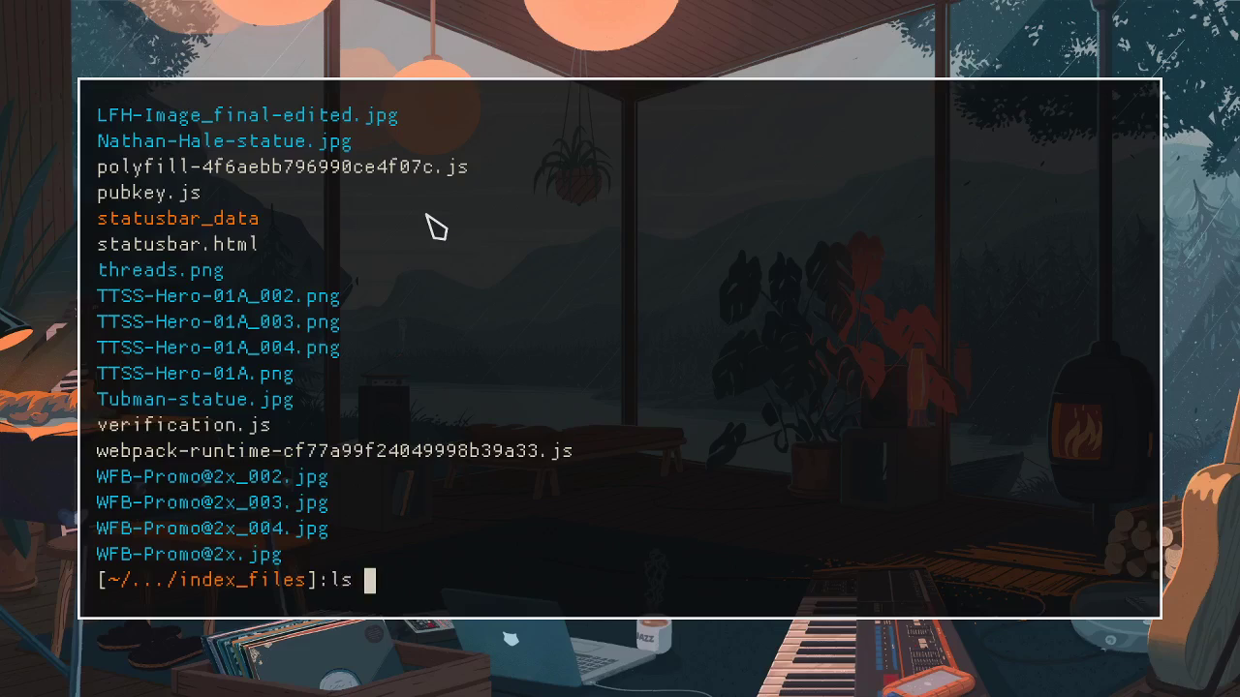
pyautogui.write('|')
pyautogui.press('BackSpace')
pyautogui.write('| grep *')
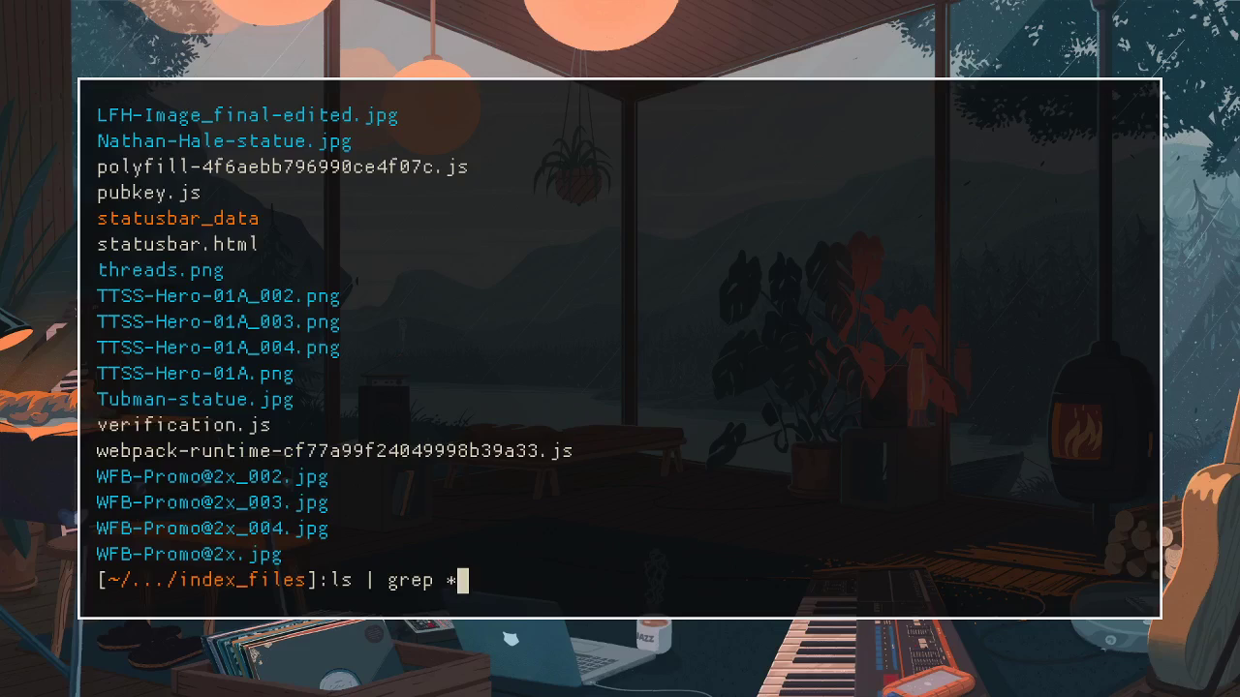
pyautogui.write('.jv')
pyautogui.press('Return')
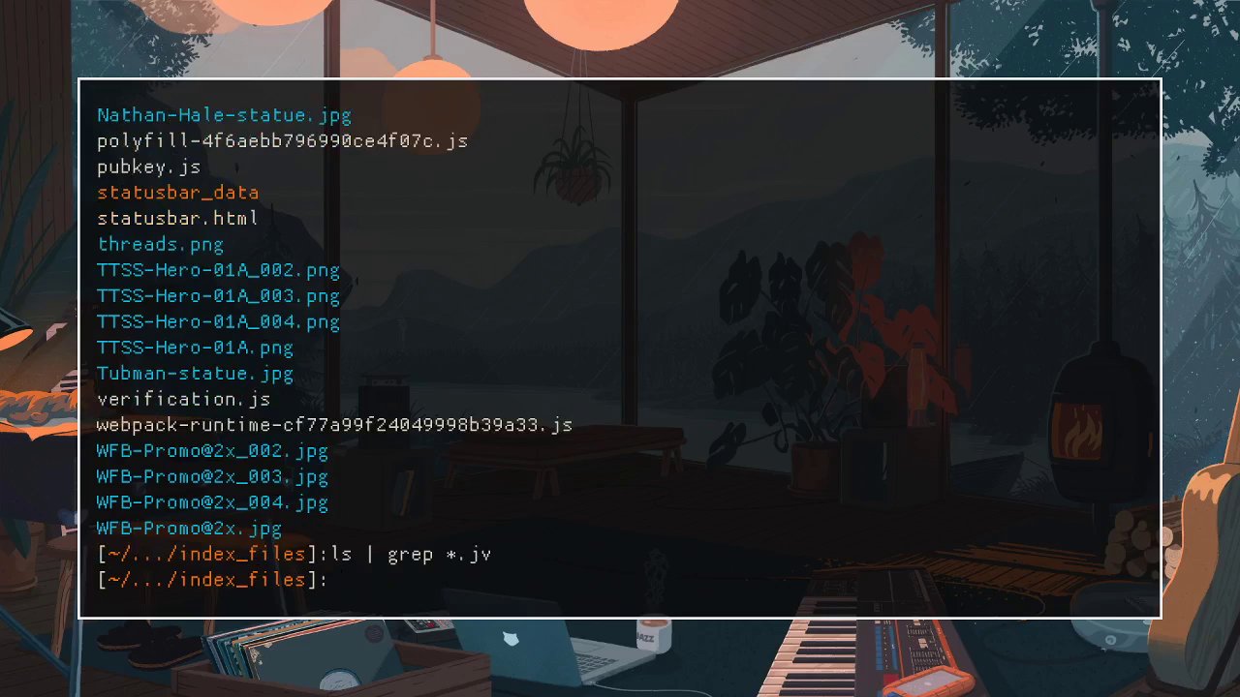
pyautogui.press('Up')
pyautogui.press('BackSpace')
pyautogui.write('s')
pyautogui.press('Return')
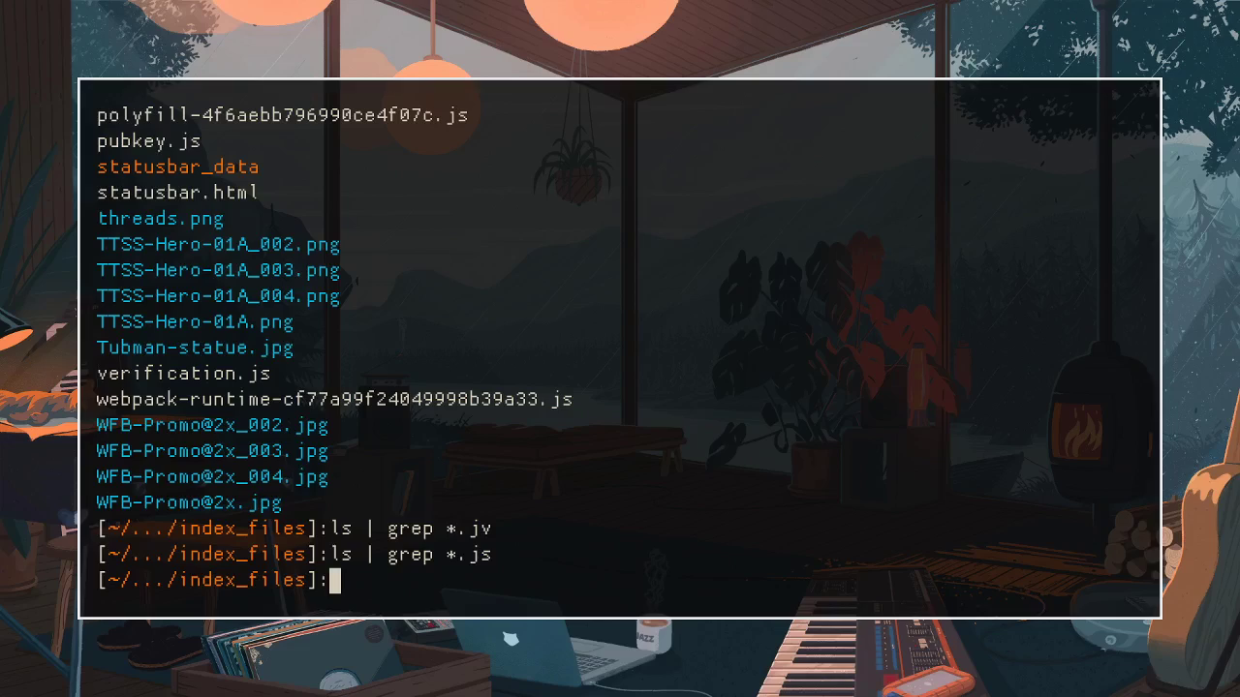
pyautogui.press('Up')
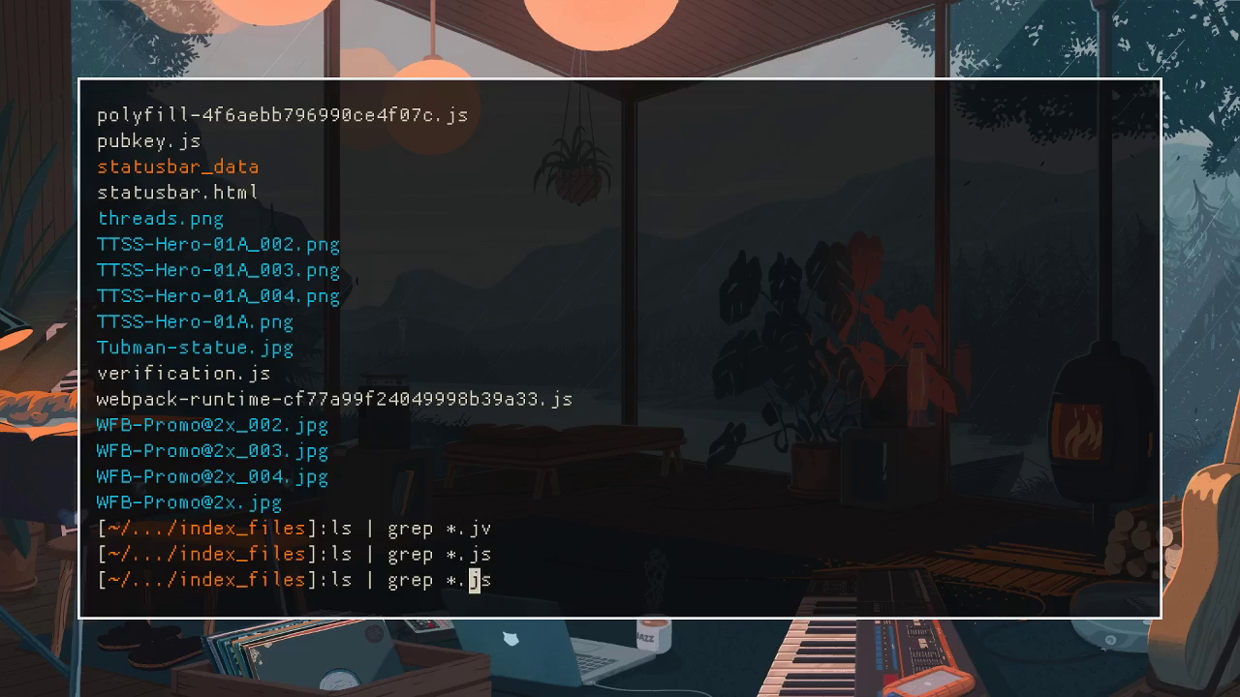
pyautogui.press('Left')
pyautogui.press('BackSpace')
pyautogui.press('Return')
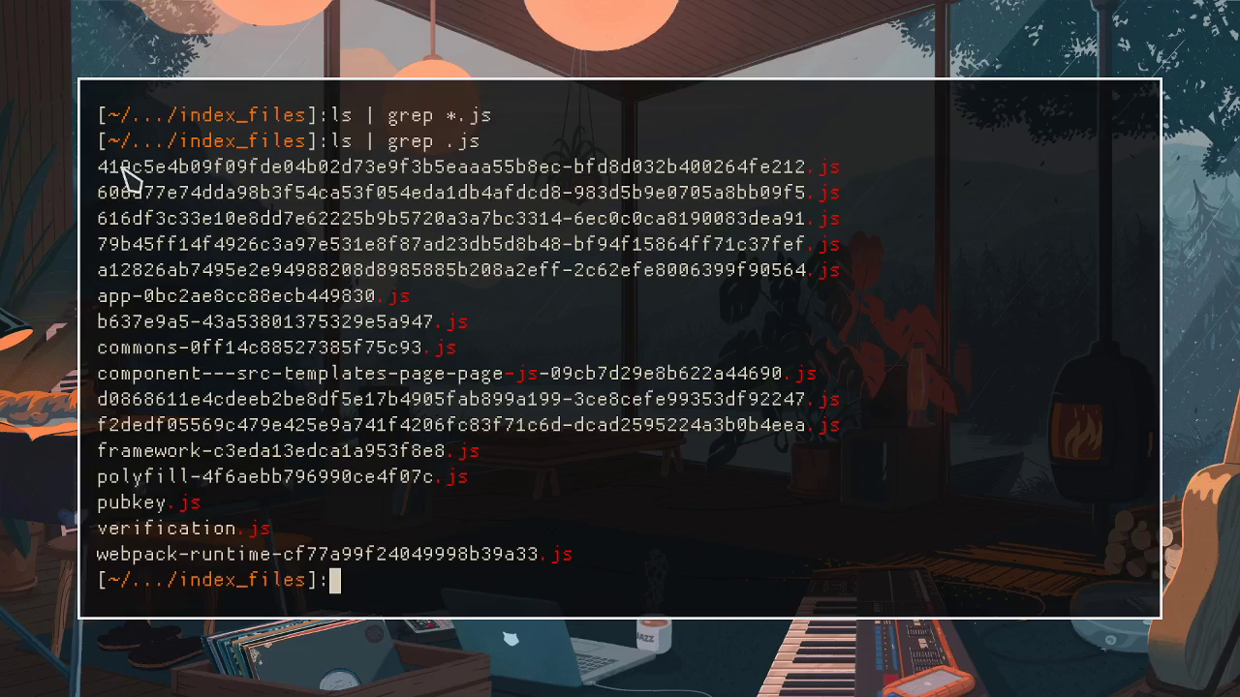
# Step: Highlight the JavaScript file list, including the app, b637, commons and component files
pyautogui.moveTo(99, 175)
pyautogui.mouseDown()
pyautogui.moveTo(553, 587)
pyautogui.moveTo(565, 568)
pyautogui.mouseUp()
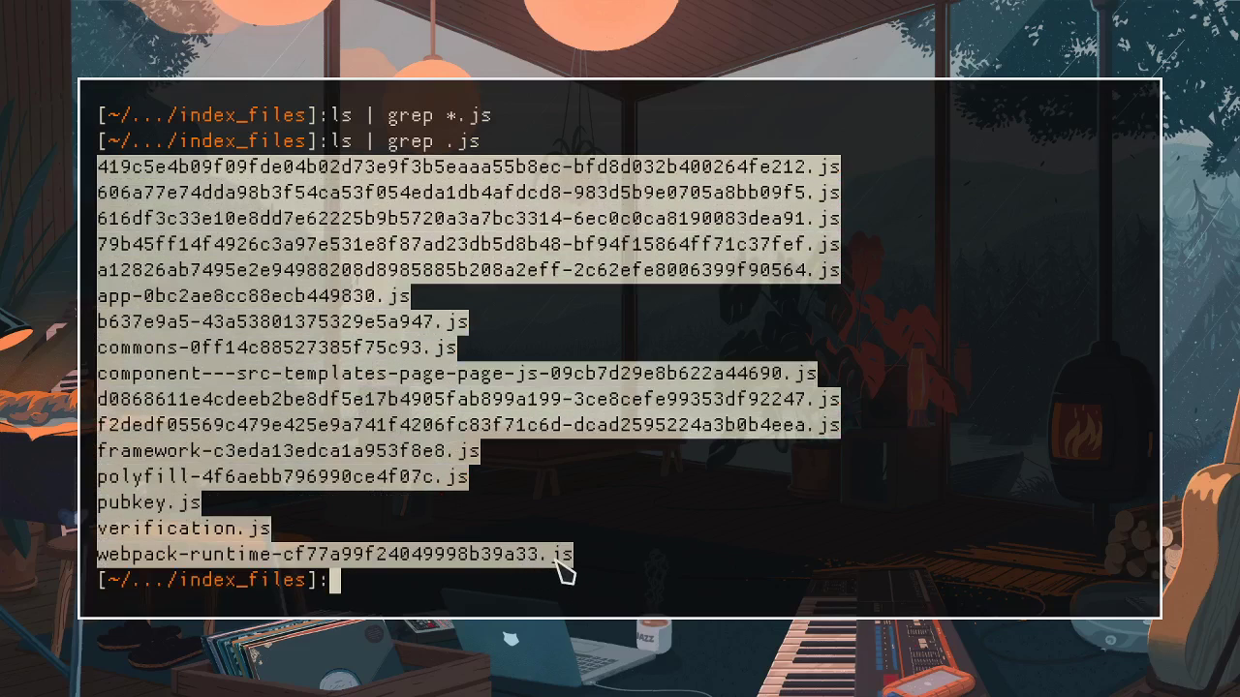
pyautogui.click(564, 567)
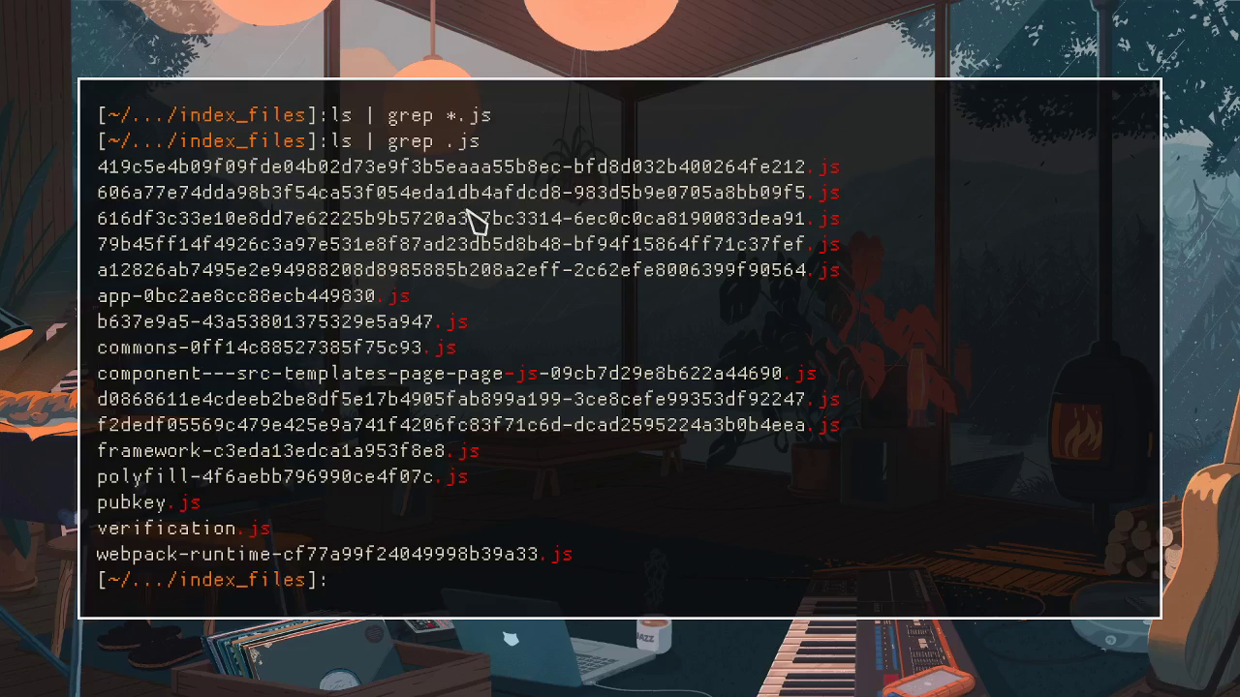
pyautogui.moveTo(413, 243); pyautogui.dragTo(492, 270)
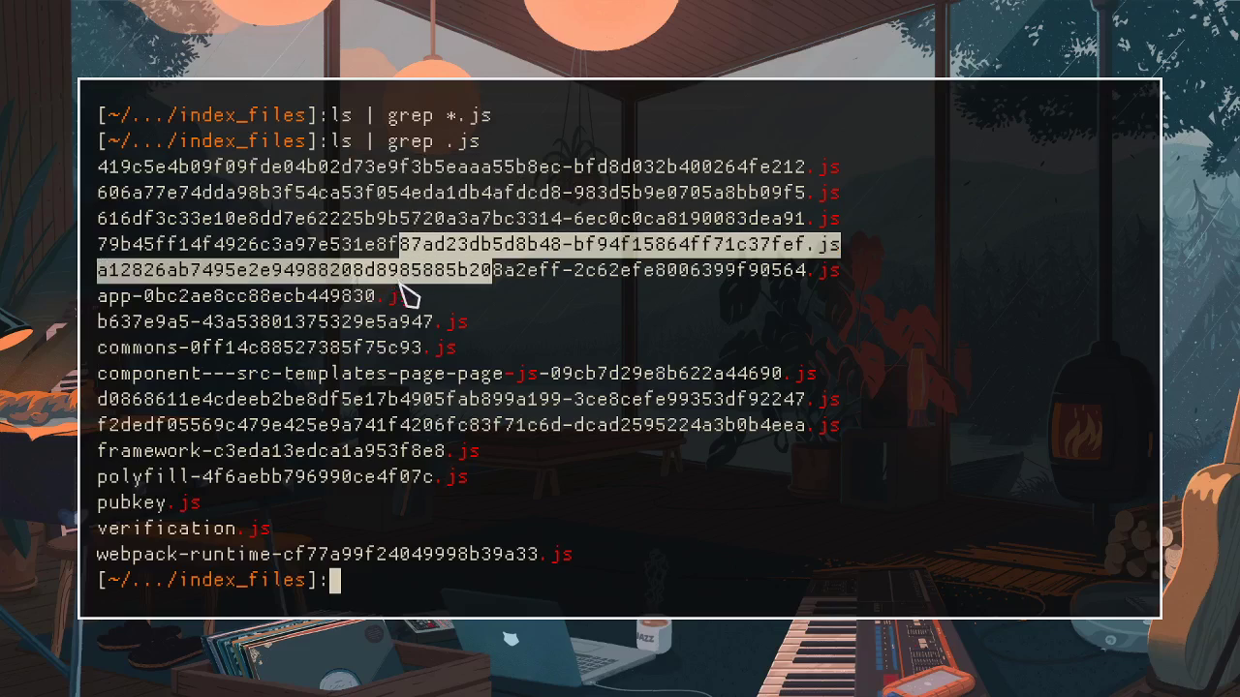
pyautogui.moveTo(399, 283)
pyautogui.mouseDown()
pyautogui.moveTo(306, 302)
pyautogui.moveTo(436, 329)
pyautogui.mouseUp()
pyautogui.click(426, 351)
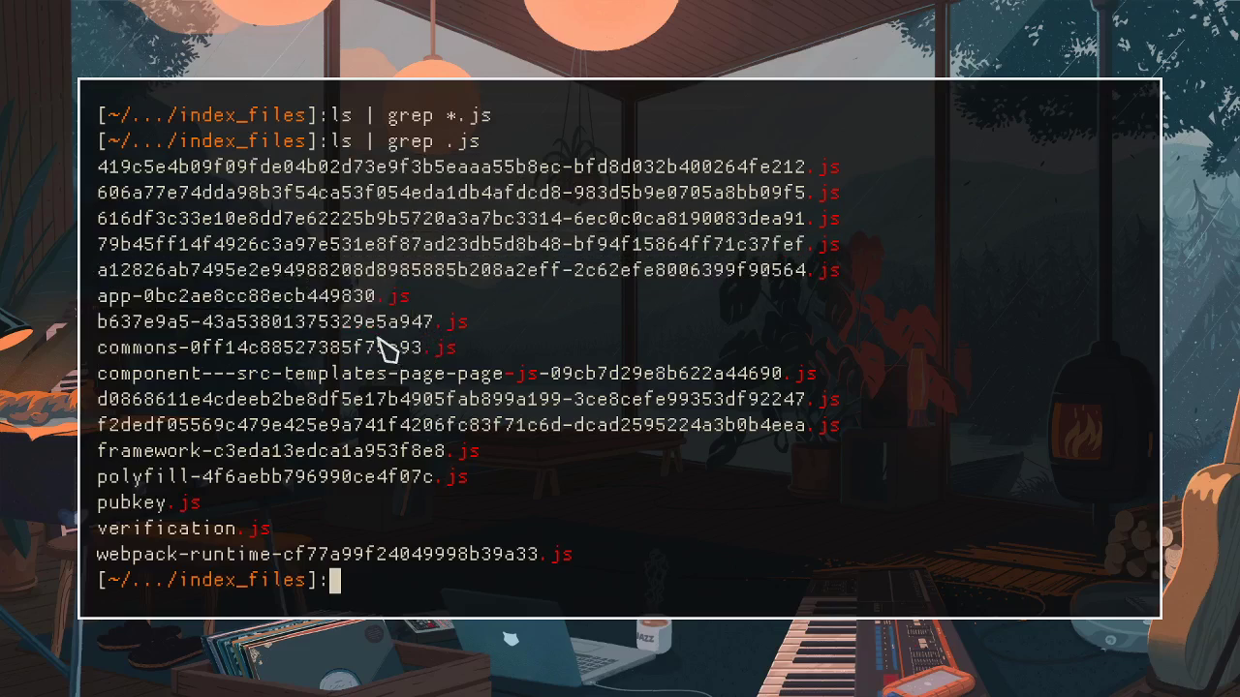
pyautogui.moveTo(334, 332); pyautogui.dragTo(492, 357)
pyautogui.click(385, 366)
pyautogui.moveTo(191, 349); pyautogui.dragTo(668, 428)
pyautogui.click(387, 402)
pyautogui.click(620, 431)
# Step: Highlight the d0868611 file name and the first JavaScript file name
pyautogui.moveTo(273, 399)
pyautogui.mouseDown()
pyautogui.moveTo(333, 414)
pyautogui.moveTo(347, 404)
pyautogui.mouseUp()
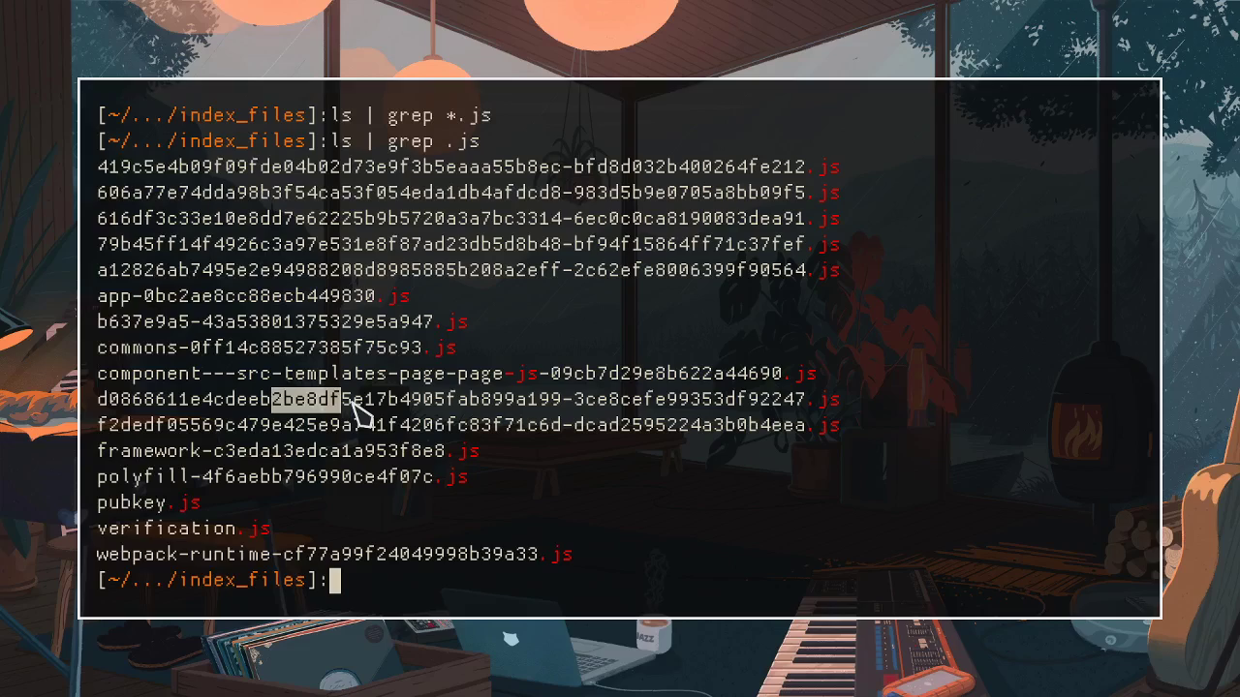
pyautogui.click(371, 480)
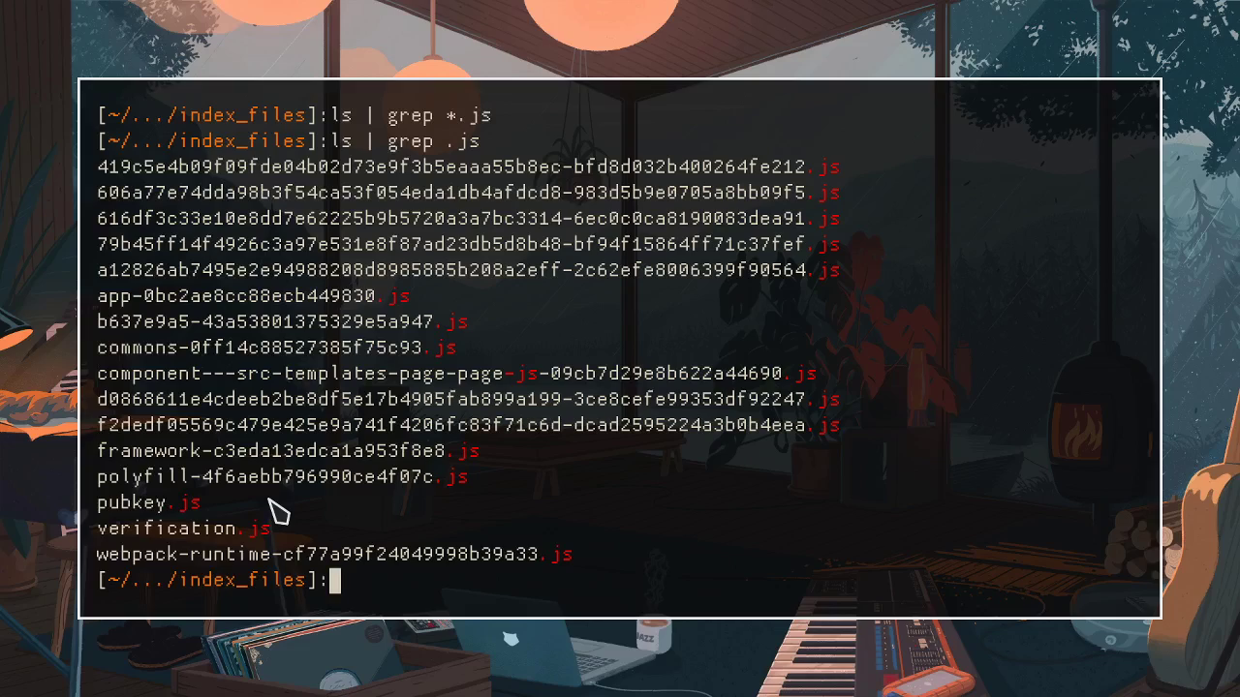
pyautogui.moveTo(98, 166); pyautogui.dragTo(929, 182)
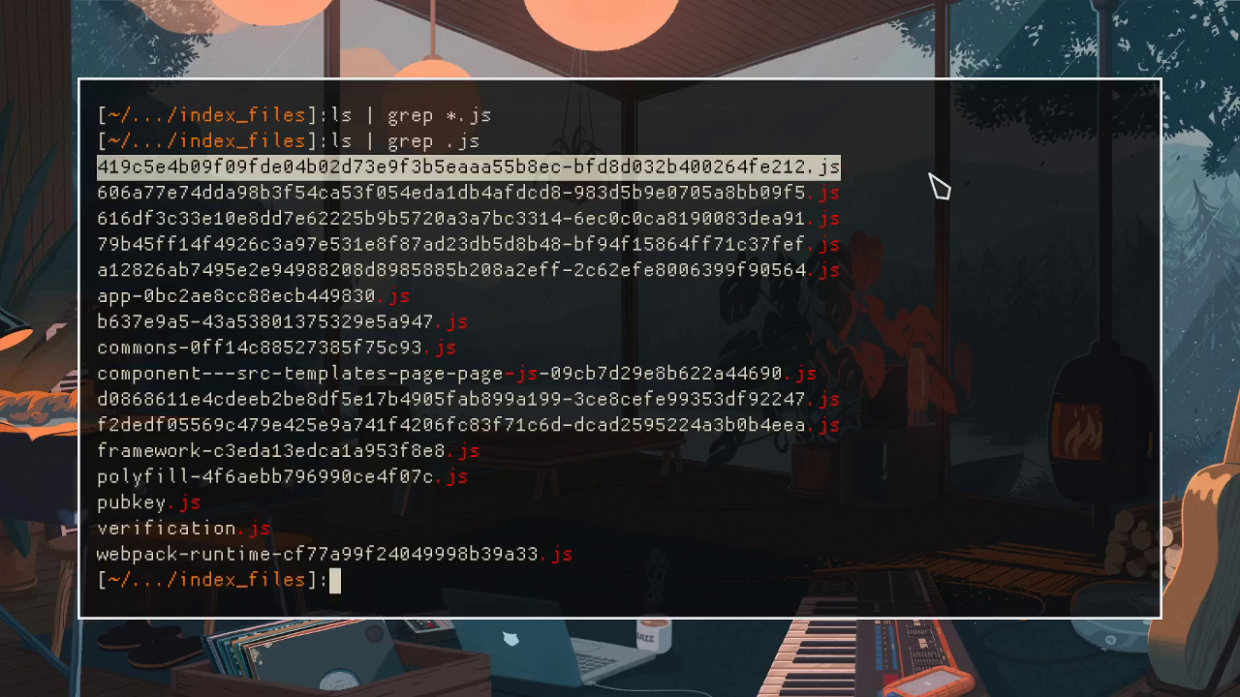
pyautogui.click(905, 198)
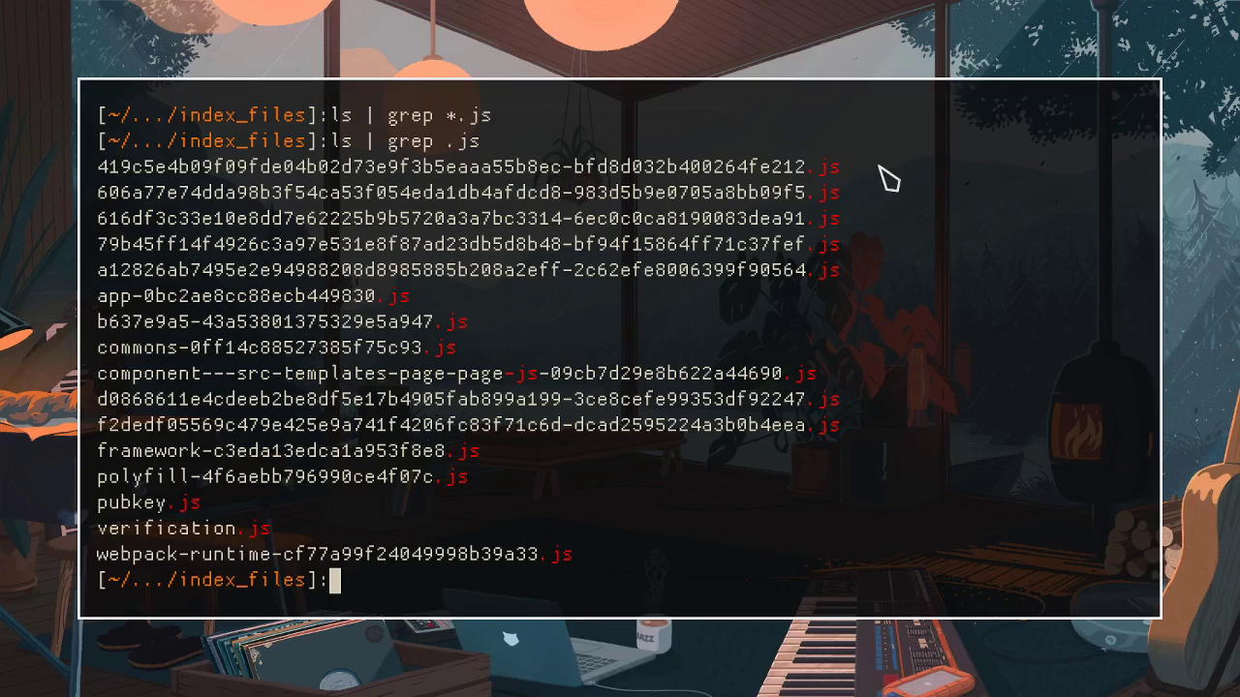
pyautogui.moveTo(880, 168); pyautogui.dragTo(77, 161)
pyautogui.click(586, 198)
pyautogui.write('cd ..')
pyautogui.press('Return')
pyautogui.write('ls')
pyautogui.press('Return')
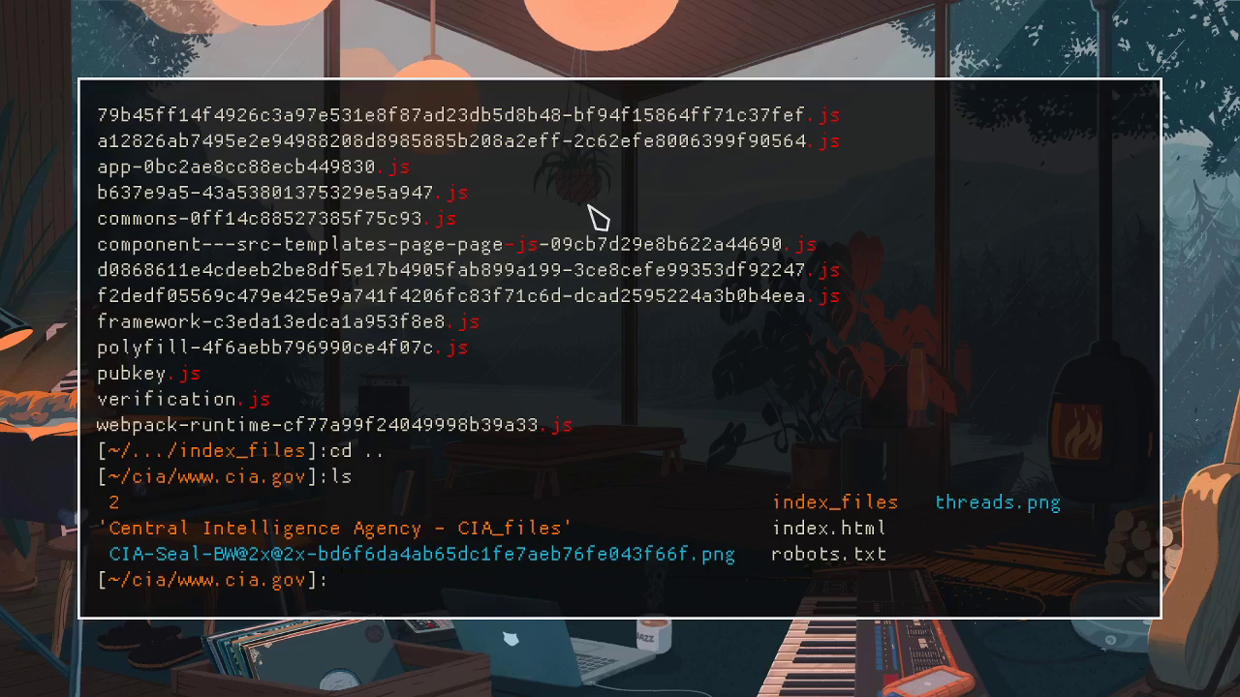
pyautogui.write('cat ro')
pyautogui.press('Tab')
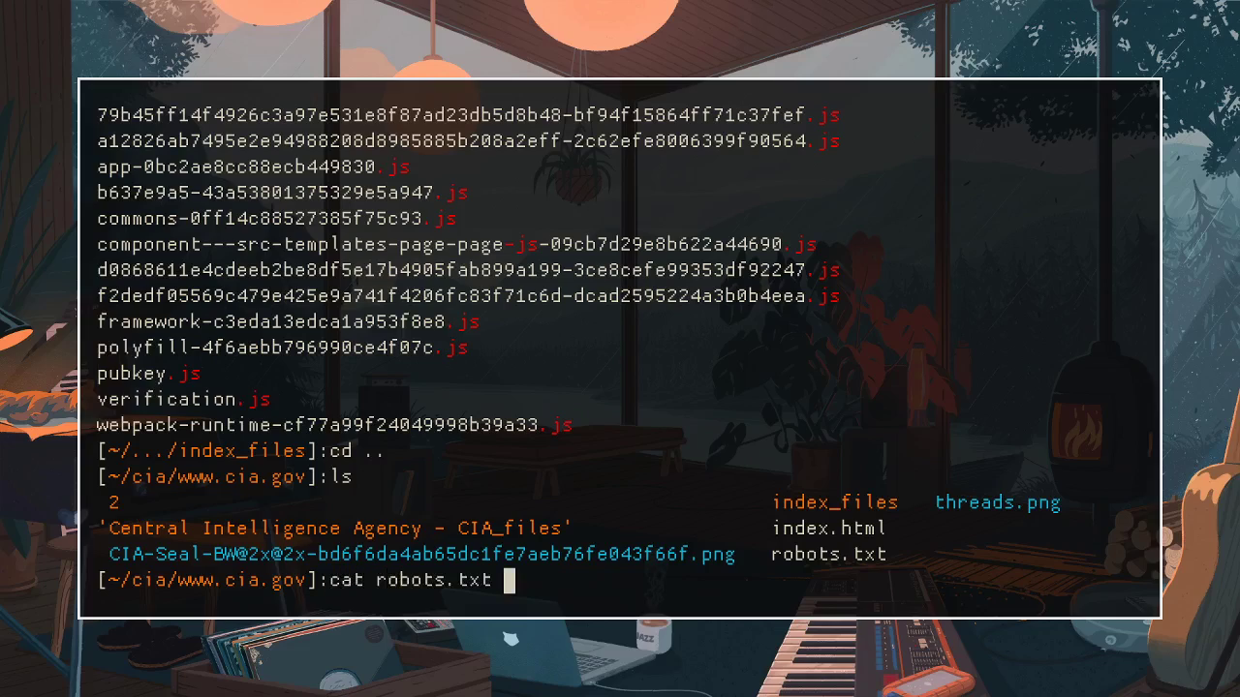
pyautogui.press('Return')
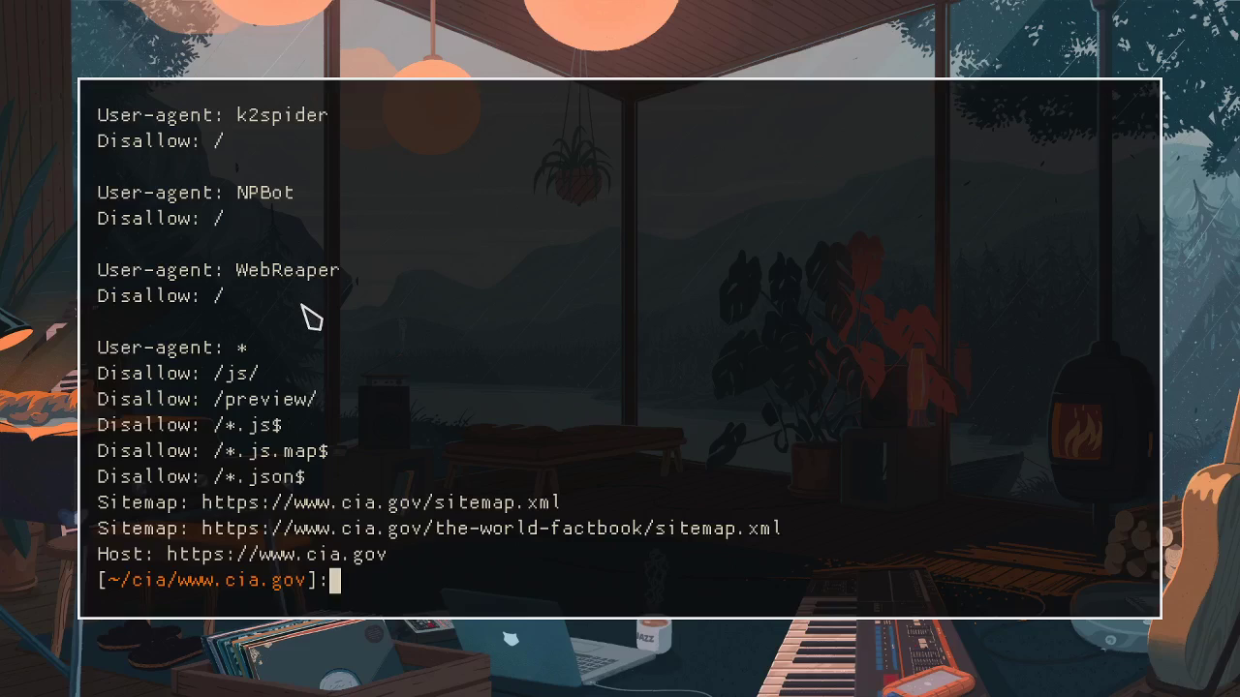
pyautogui.scroll(3, 381, 333)
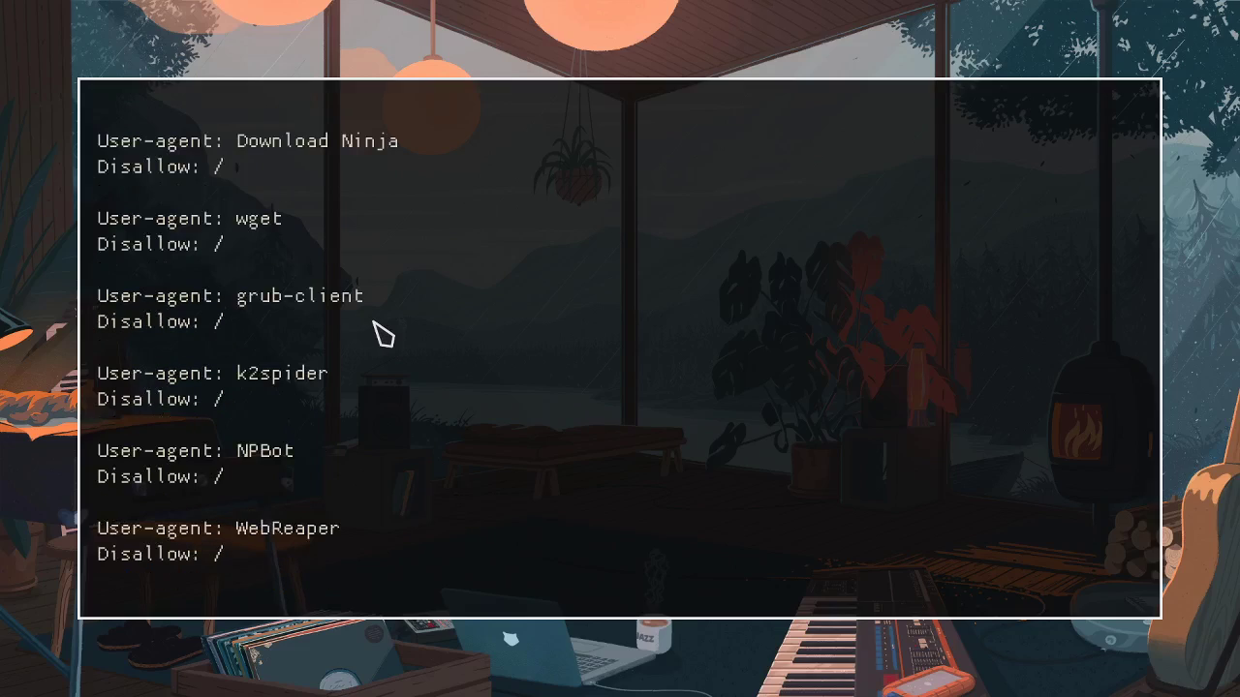
pyautogui.scroll(3, 381, 333)
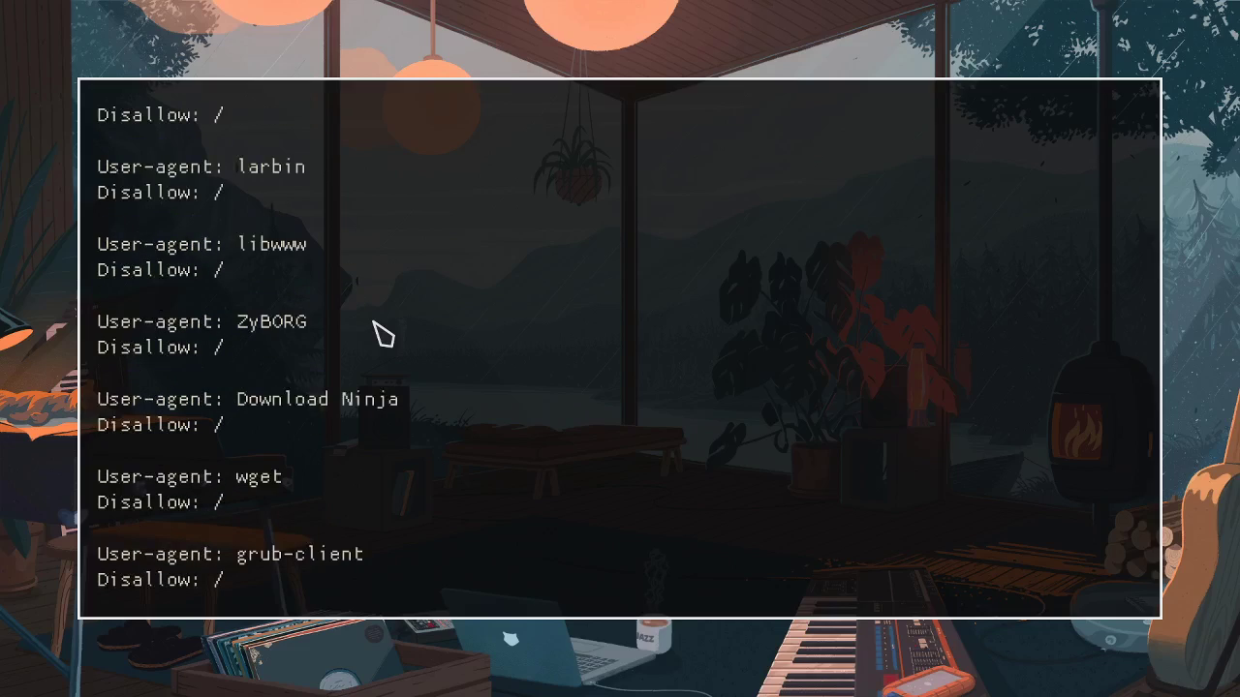
pyautogui.scroll(3, 381, 333)
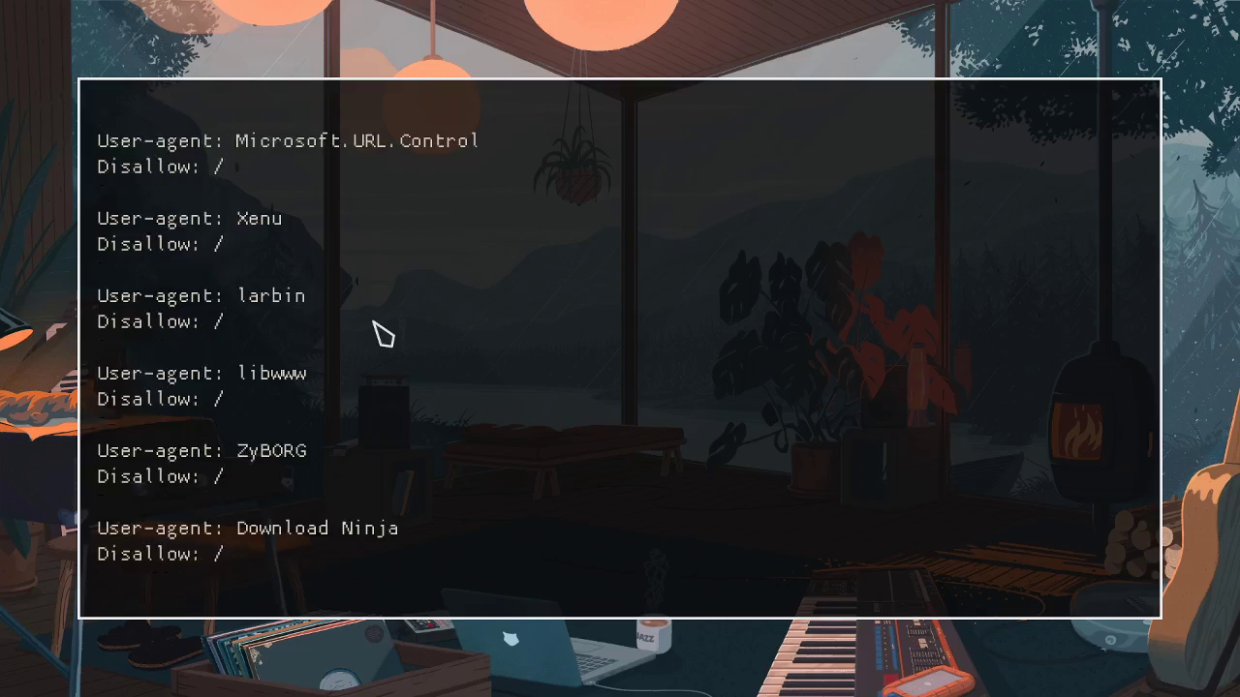
pyautogui.scroll(2, 381, 333)
pyautogui.scroll(2, 378, 336)
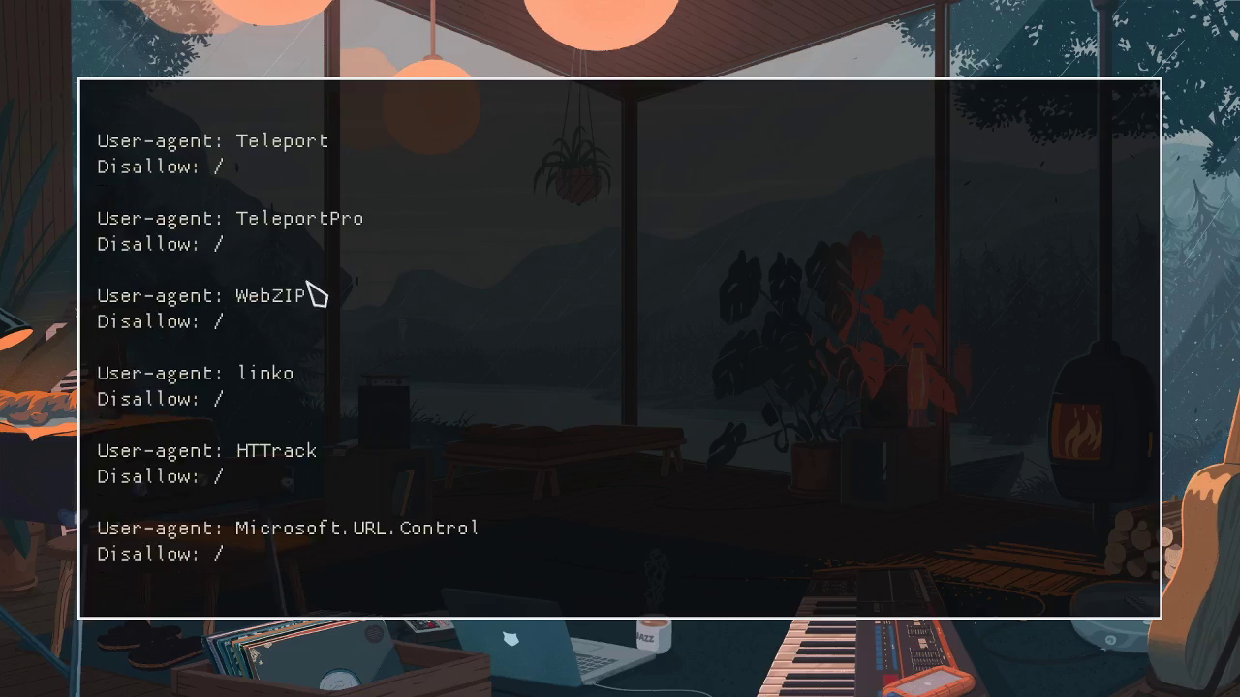
pyautogui.scroll(3, 312, 286)
pyautogui.scroll(3, 310, 186)
pyautogui.scroll(2, 382, 286)
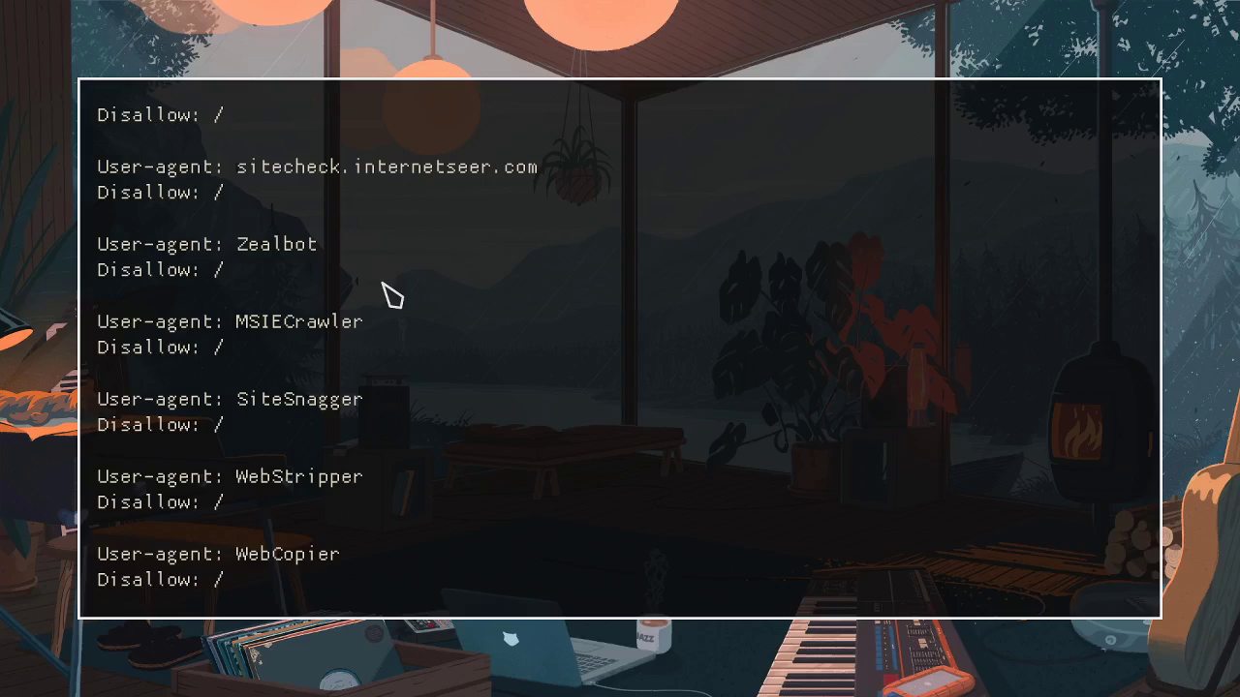
pyautogui.scroll(2, 382, 283)
pyautogui.scroll(3, 383, 286)
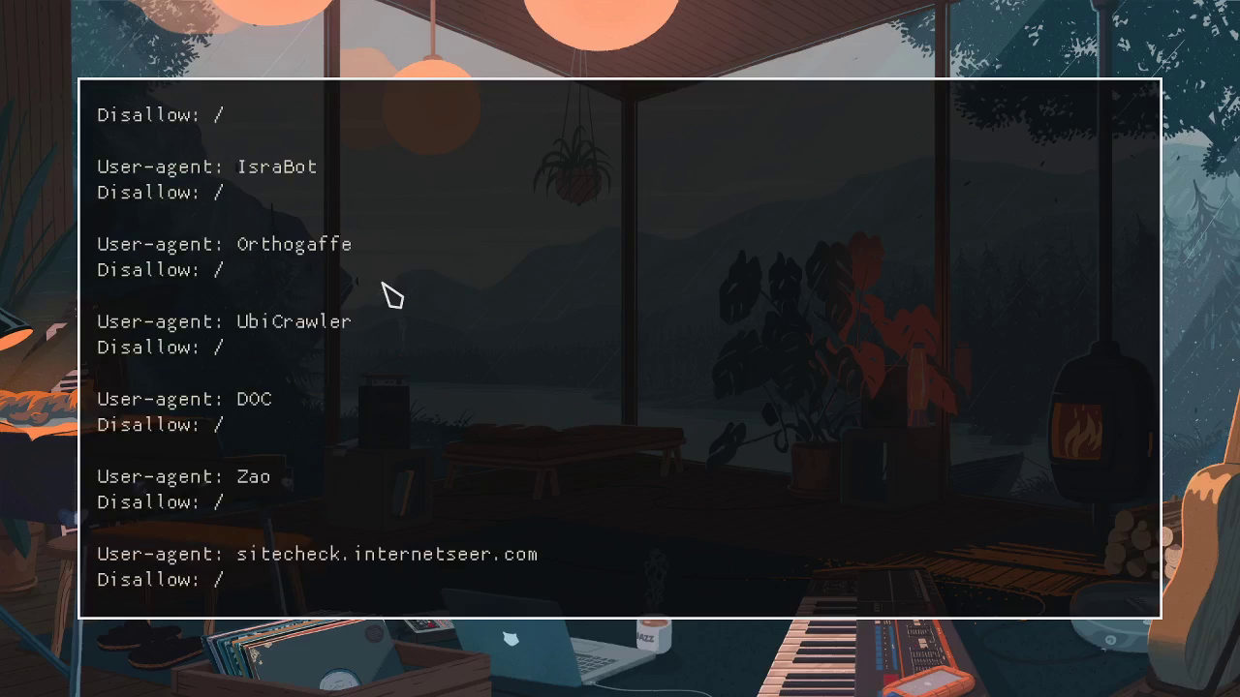
pyautogui.scroll(2, 391, 296)
pyautogui.scroll(2, 390, 296)
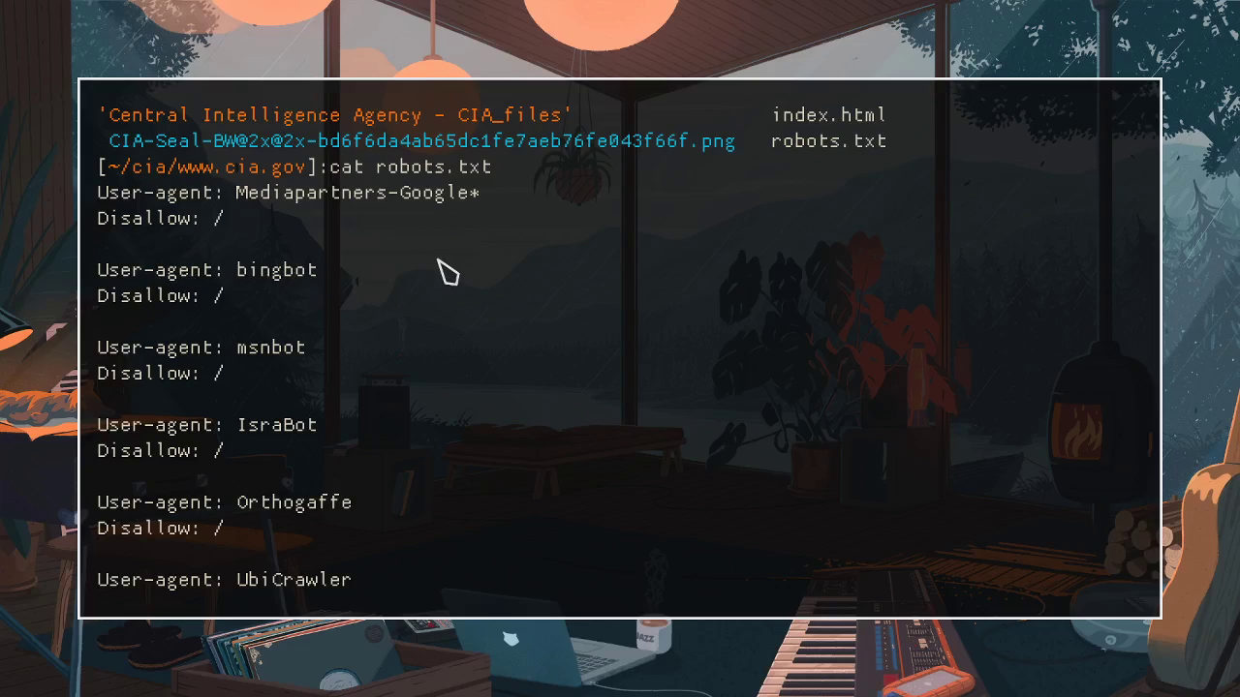
pyautogui.scroll(-5, 447, 274)
pyautogui.scroll(-5, 447, 275)
pyautogui.scroll(-5, 448, 278)
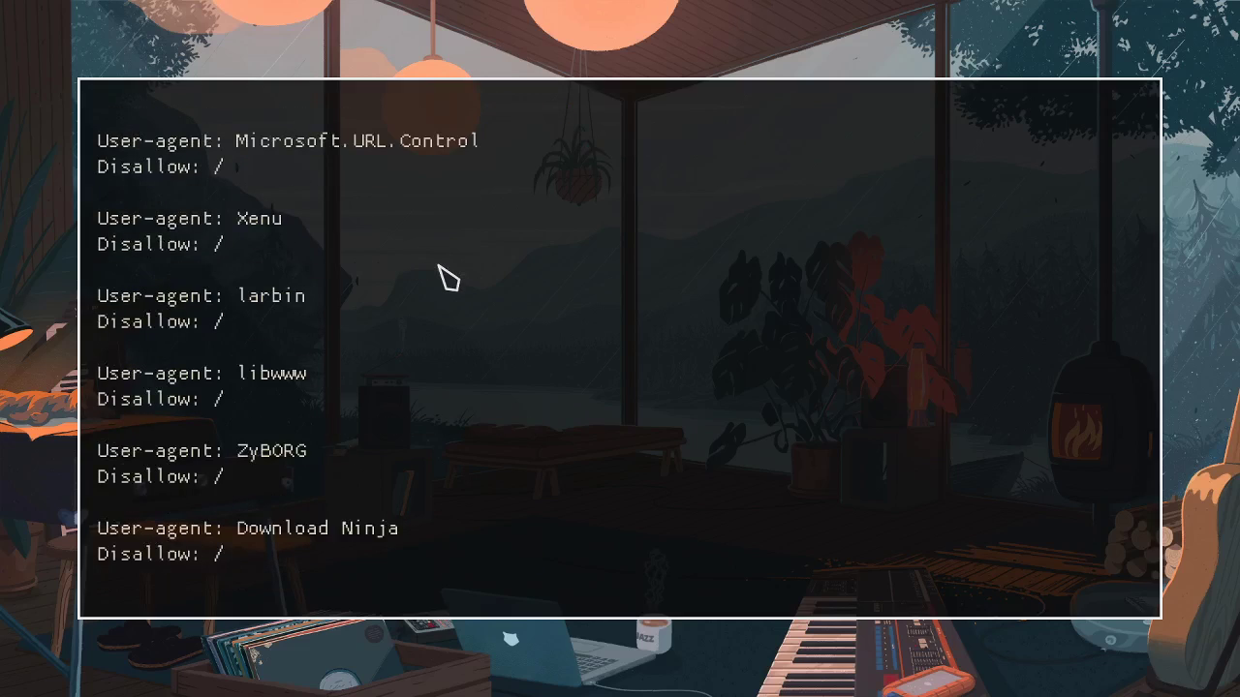
pyautogui.scroll(-5, 440, 275)
pyautogui.scroll(-3, 443, 277)
pyautogui.scroll(7, 426, 277)
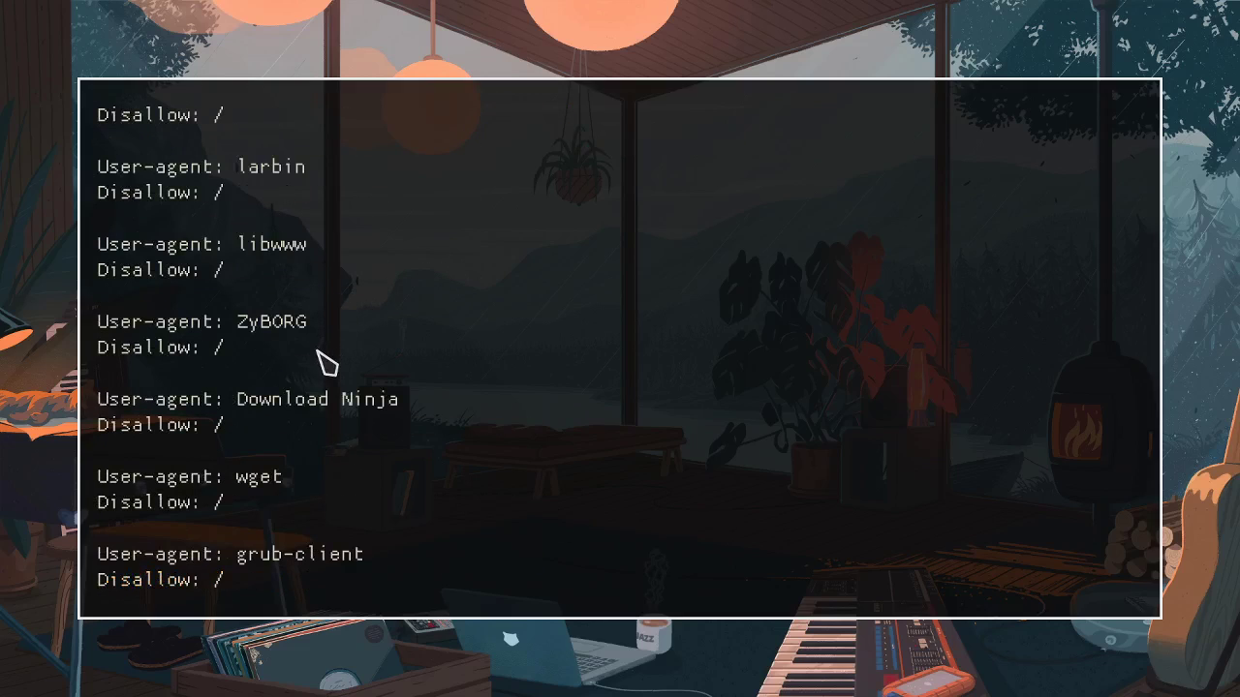
pyautogui.moveTo(165, 479); pyautogui.dragTo(283, 479)
pyautogui.moveTo(391, 551); pyautogui.dragTo(229, 560)
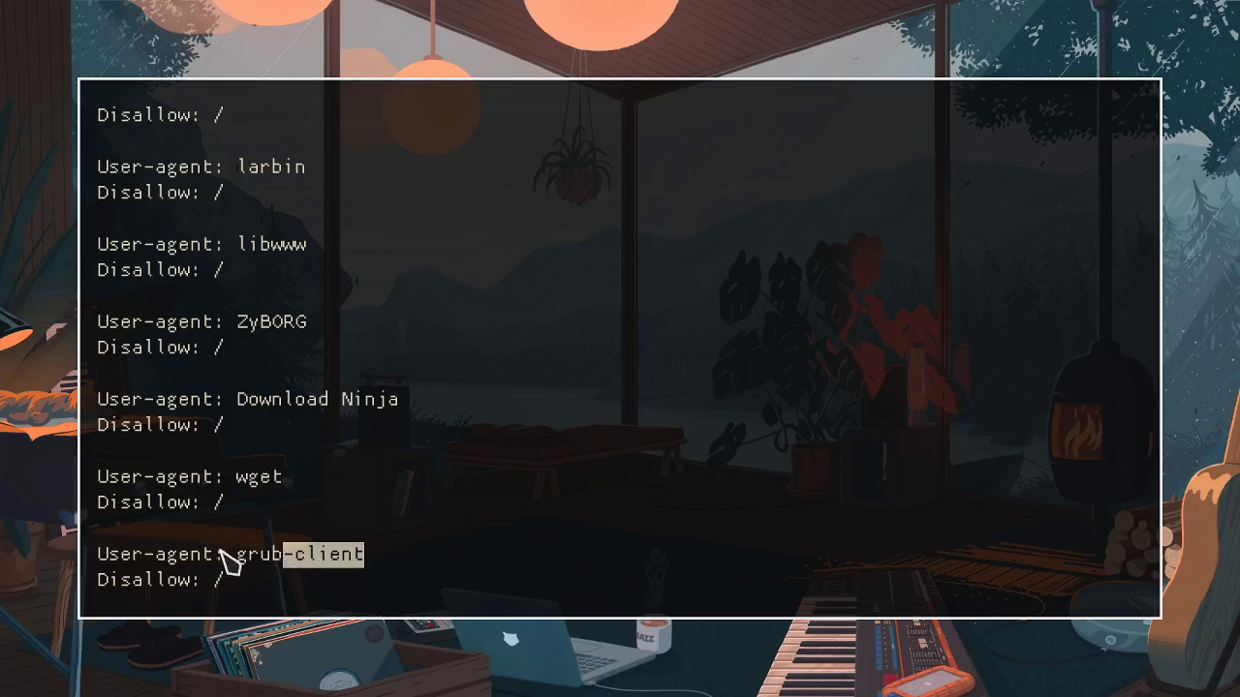
pyautogui.scroll(-7, 492, 465)
pyautogui.write('ls')
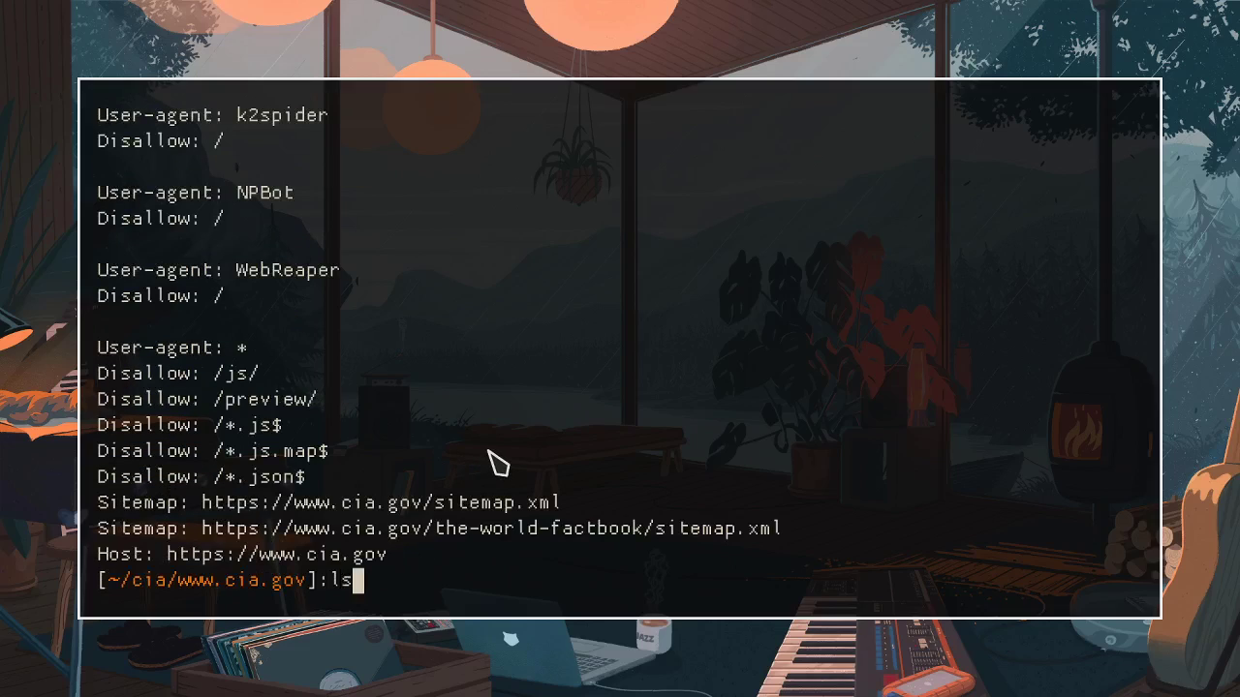
pyautogui.press('Return')
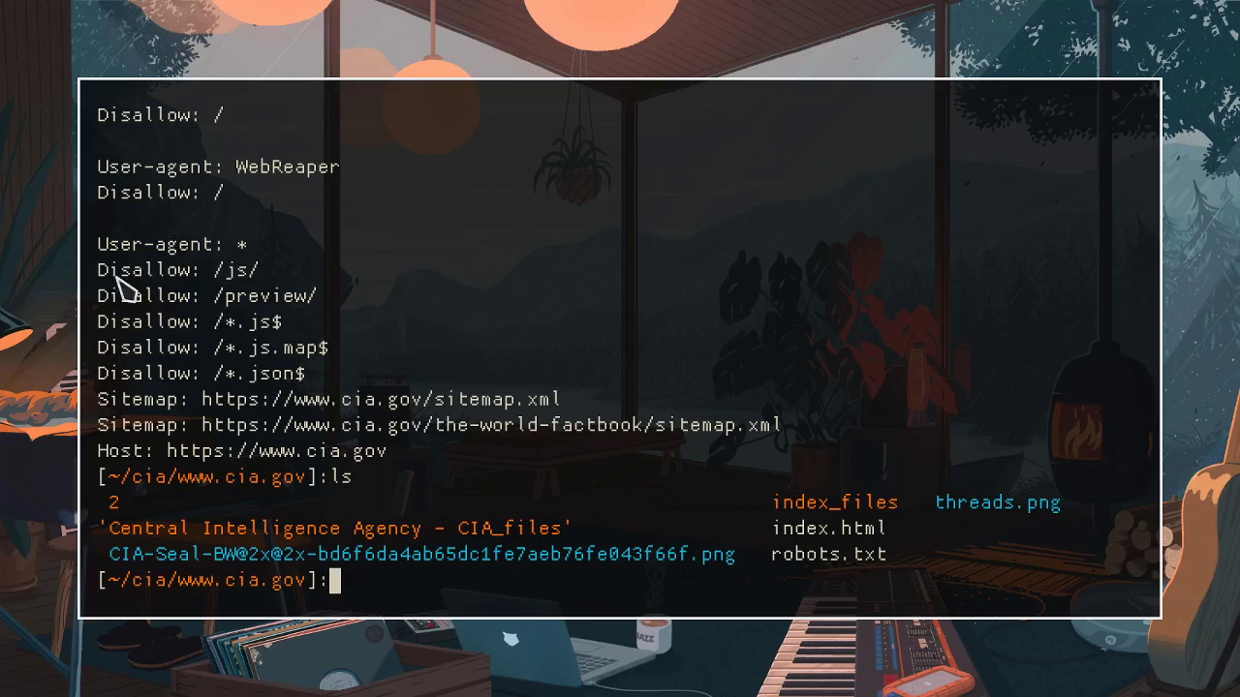
pyautogui.moveTo(97, 275)
pyautogui.mouseDown()
pyautogui.moveTo(327, 295)
pyautogui.moveTo(325, 262)
pyautogui.mouseUp()
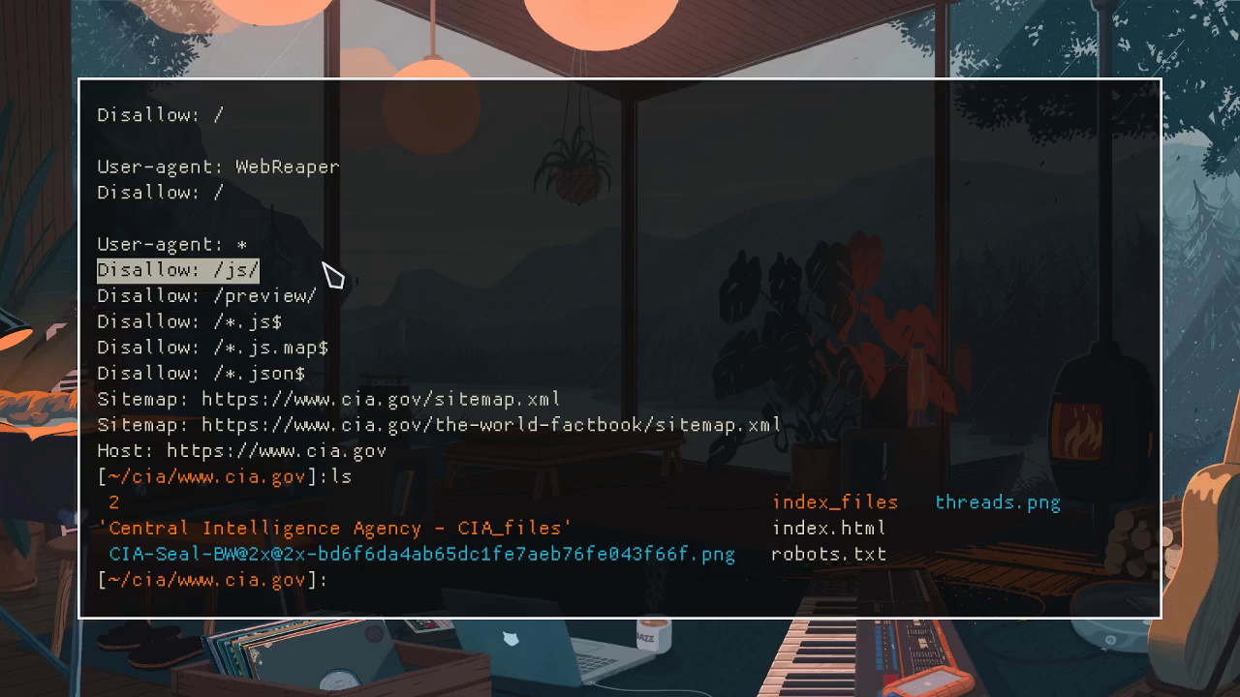
pyautogui.moveTo(97, 300); pyautogui.dragTo(358, 313)
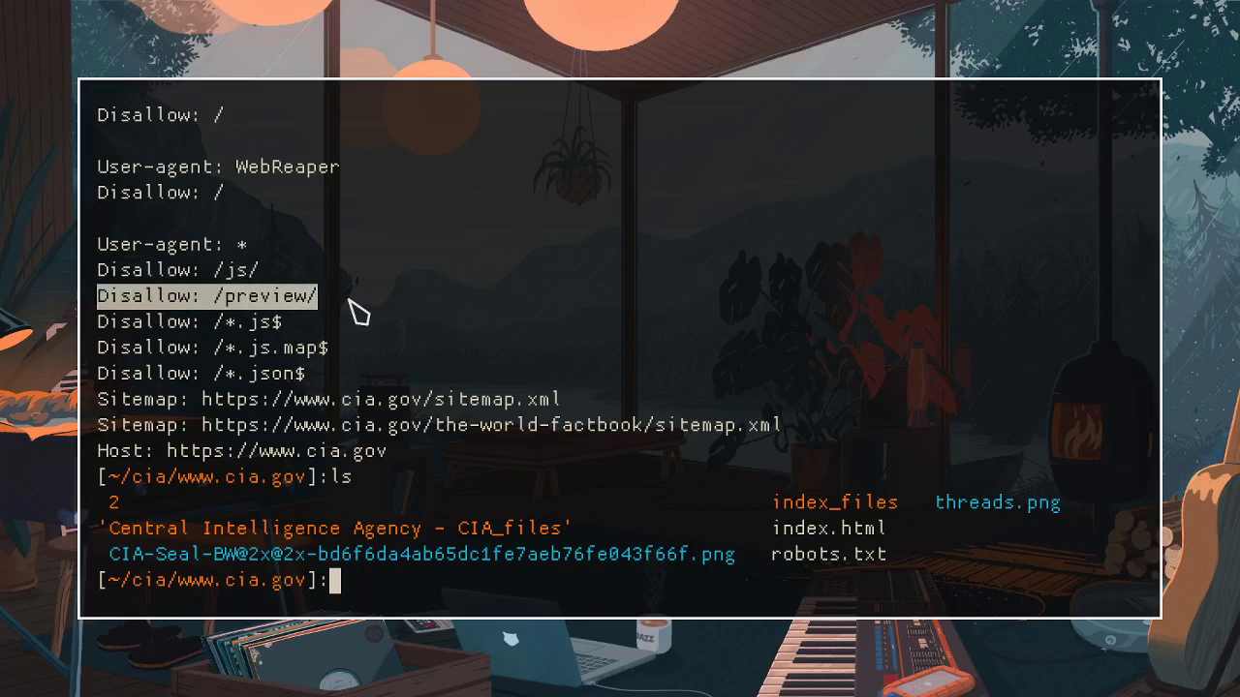
pyautogui.click(373, 315)
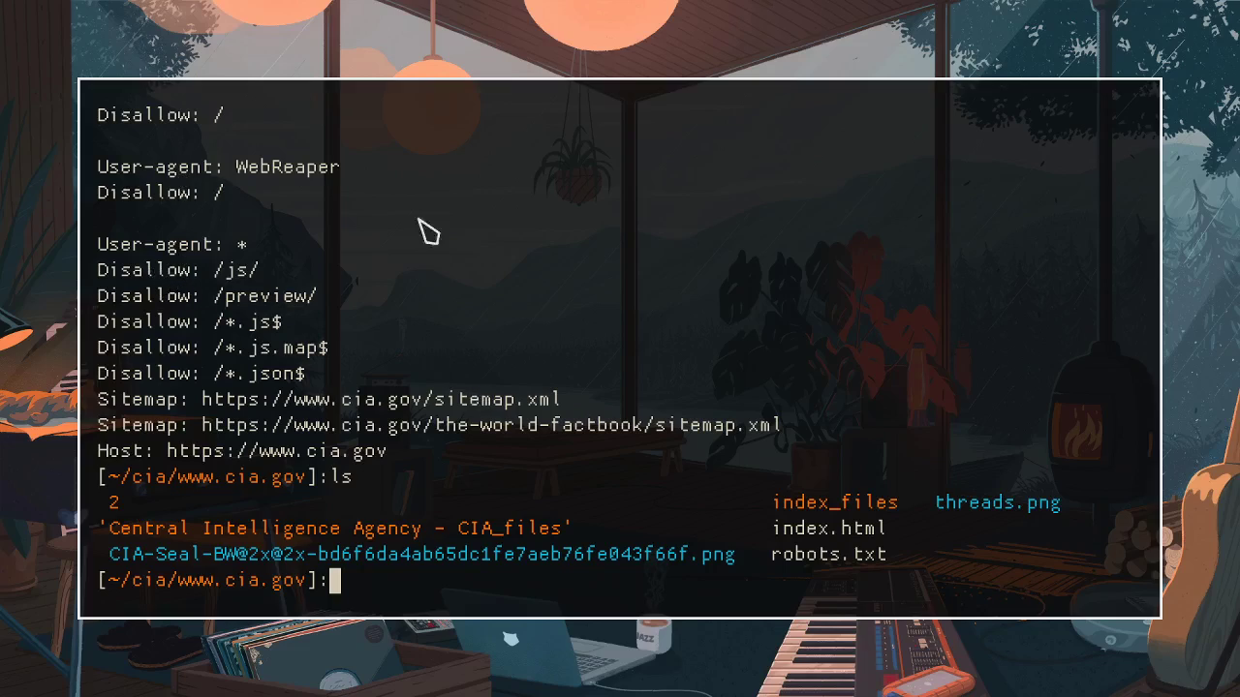
# Step: Highlight the user-agent lines and the .js.map$, /*.json$ and /js/ rule paths
pyautogui.moveTo(419, 232); pyautogui.dragTo(255, 153)
pyautogui.click(315, 242)
pyautogui.moveTo(232, 305); pyautogui.dragTo(316, 306)
pyautogui.moveTo(257, 332)
pyautogui.mouseDown()
pyautogui.moveTo(308, 334)
pyautogui.moveTo(333, 358)
pyautogui.moveTo(146, 376)
pyautogui.mouseUp()
pyautogui.click(320, 397)
pyautogui.click(465, 392)
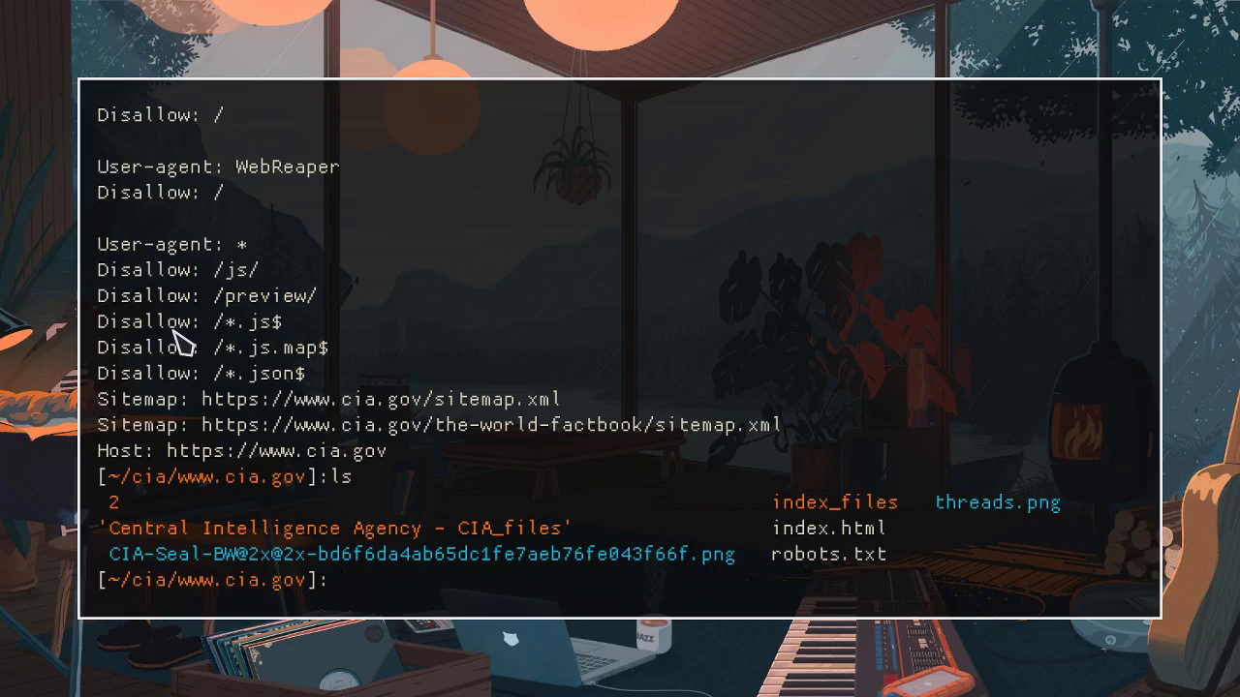
pyautogui.doubleClick(240, 270)
pyautogui.click(291, 285)
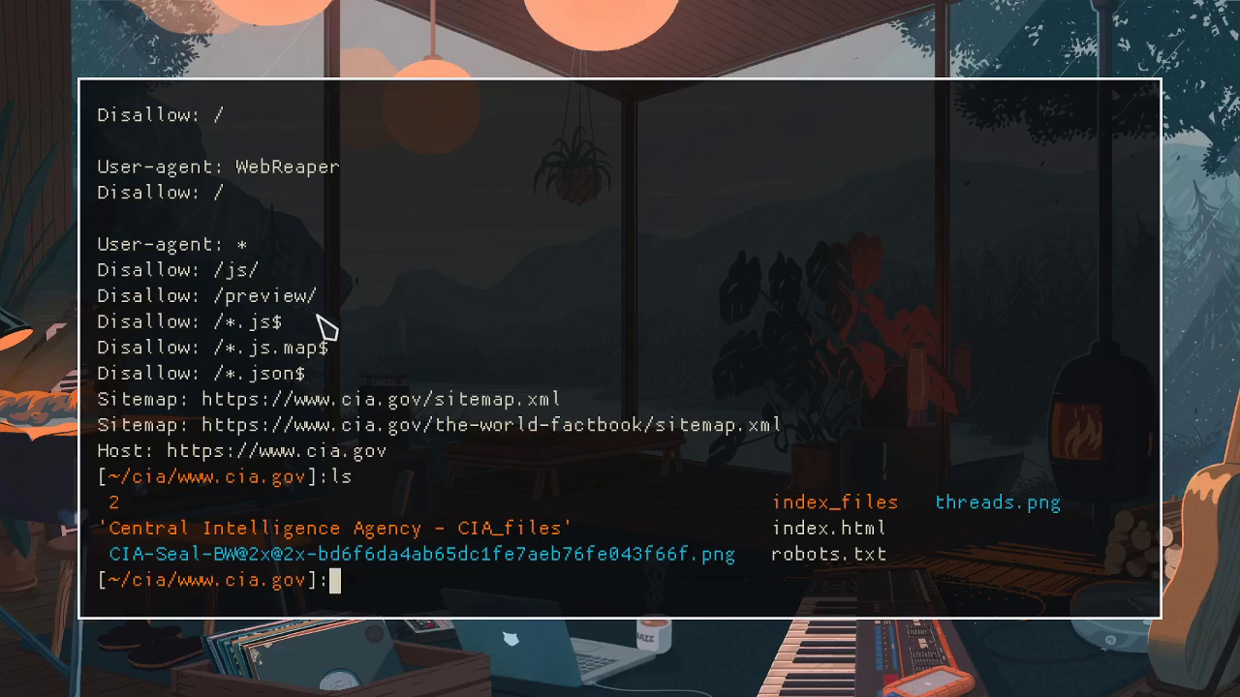
# Step: Highlight the index_files folder, the Disallow /js/ line and the /preview/ rule
pyautogui.moveTo(909, 503); pyautogui.dragTo(722, 508)
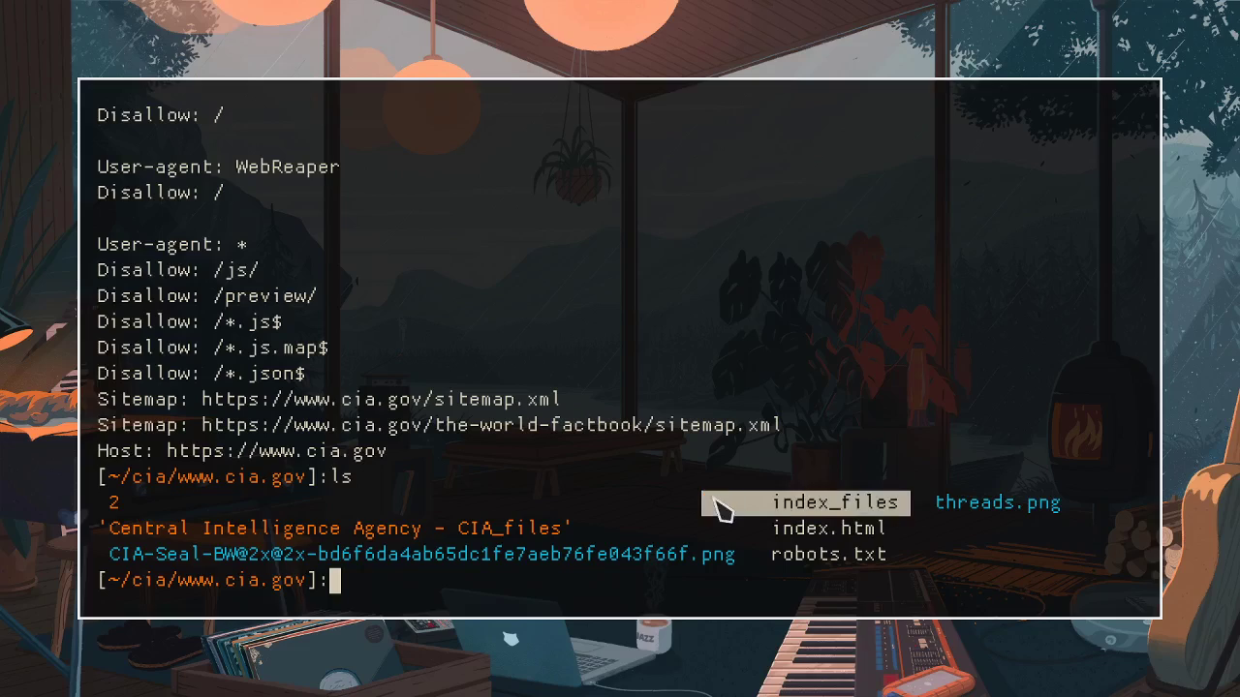
pyautogui.click(716, 501)
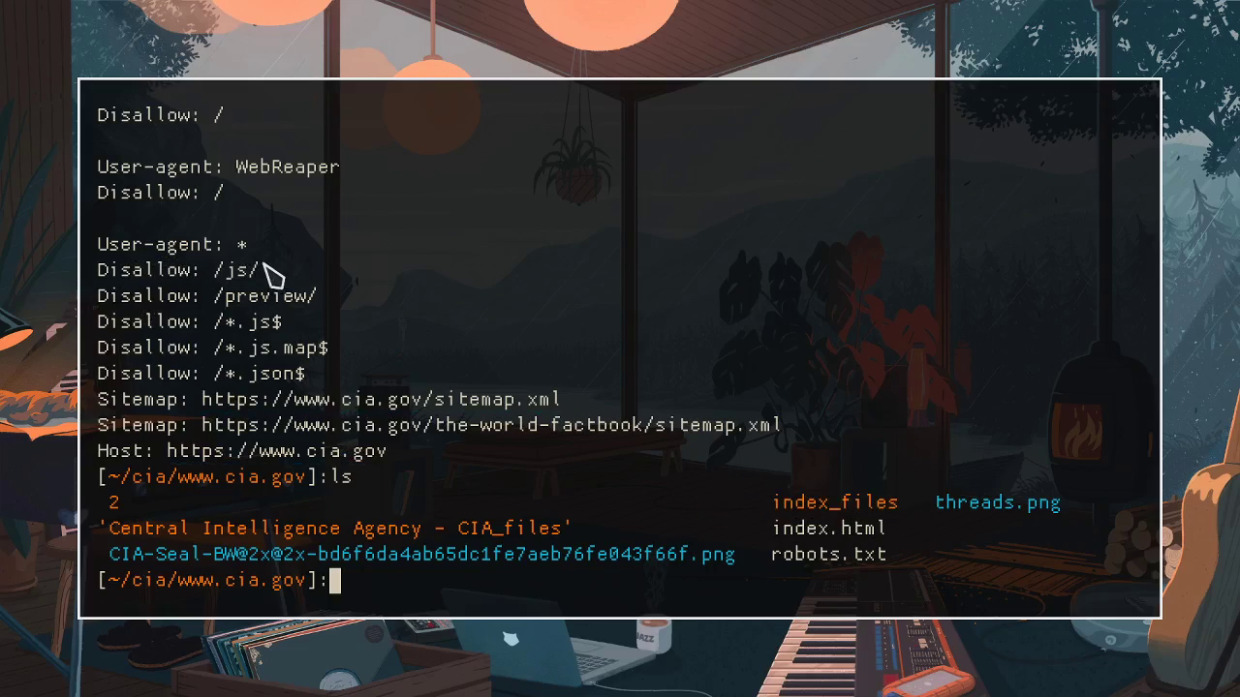
pyautogui.moveTo(269, 274); pyautogui.dragTo(77, 280)
pyautogui.click(409, 366)
pyautogui.moveTo(318, 302); pyautogui.dragTo(114, 304)
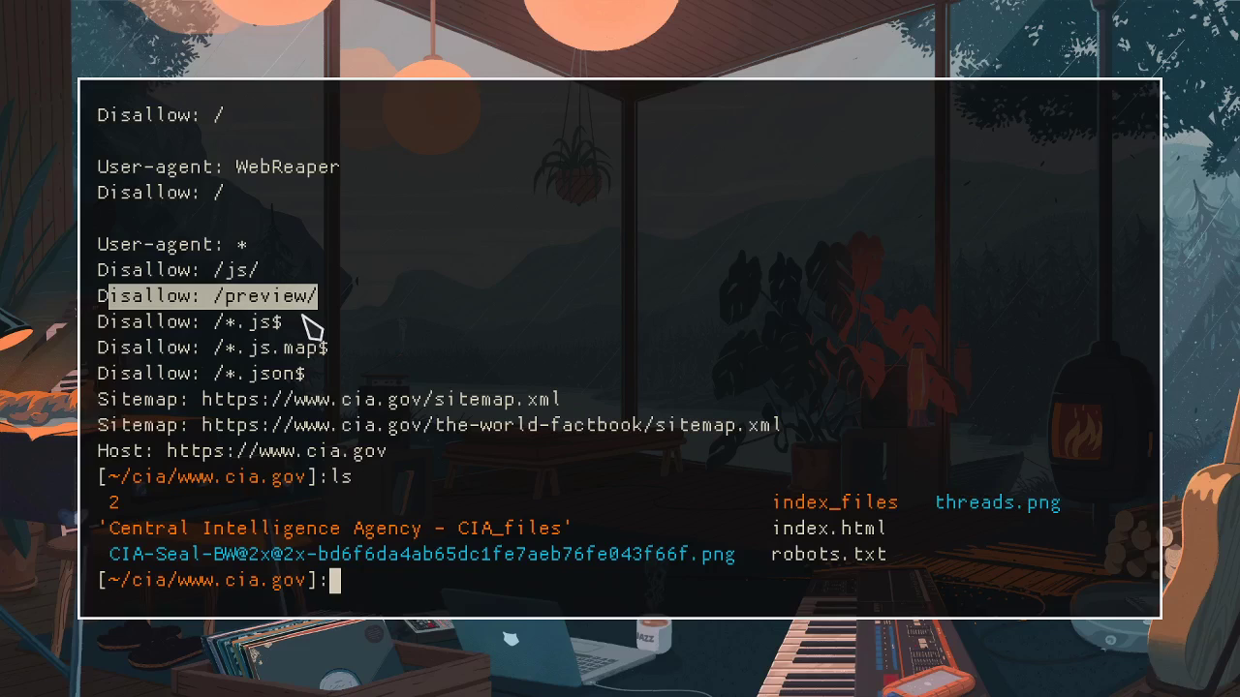
# Step: Open Firefox beside the terminal and load the live cia.gov site
pyautogui.press('super+w')
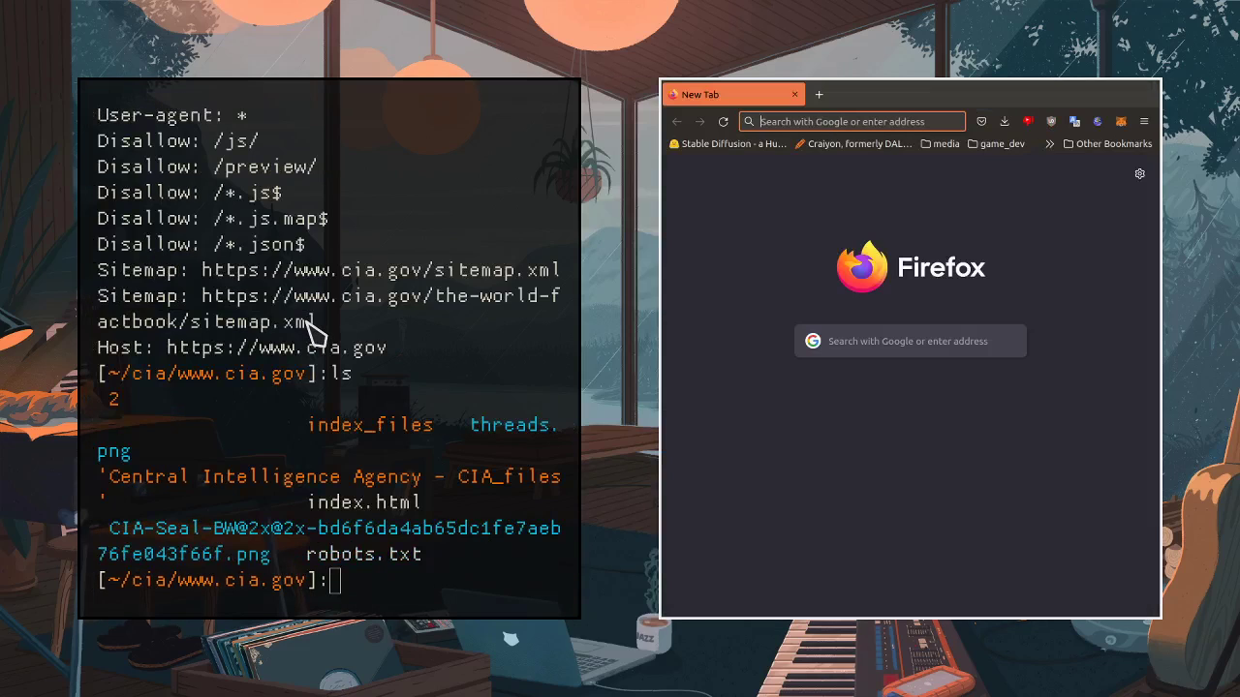
pyautogui.write('cia.gov')
pyautogui.press('Return')
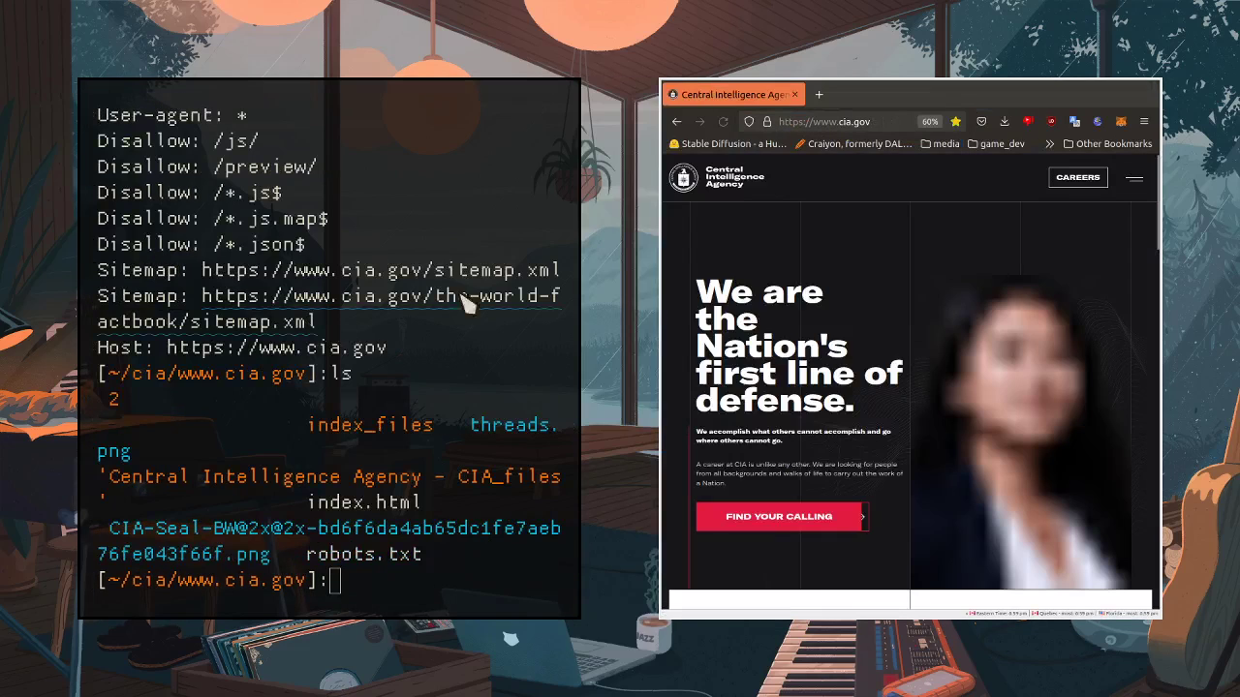
# Step: Load cia.gov/sitemap.xml, then begin editing the address and return to the terminal
pyautogui.click(886, 125)
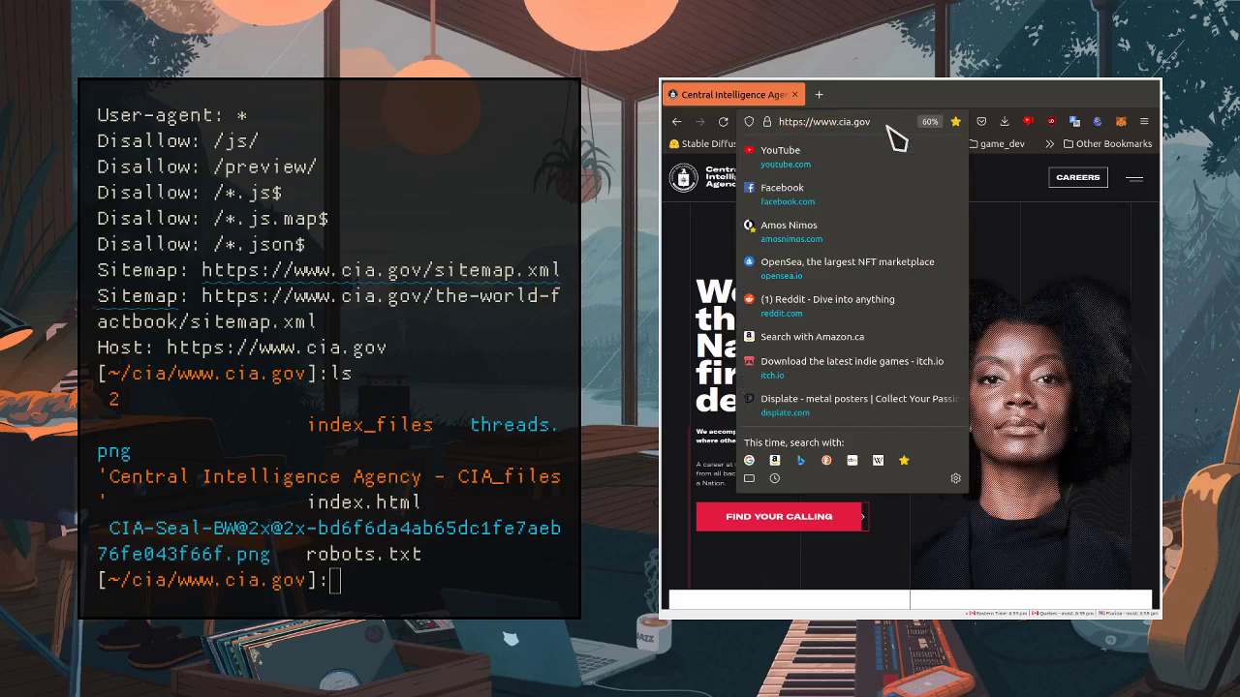
pyautogui.write('/sitemap.xml')
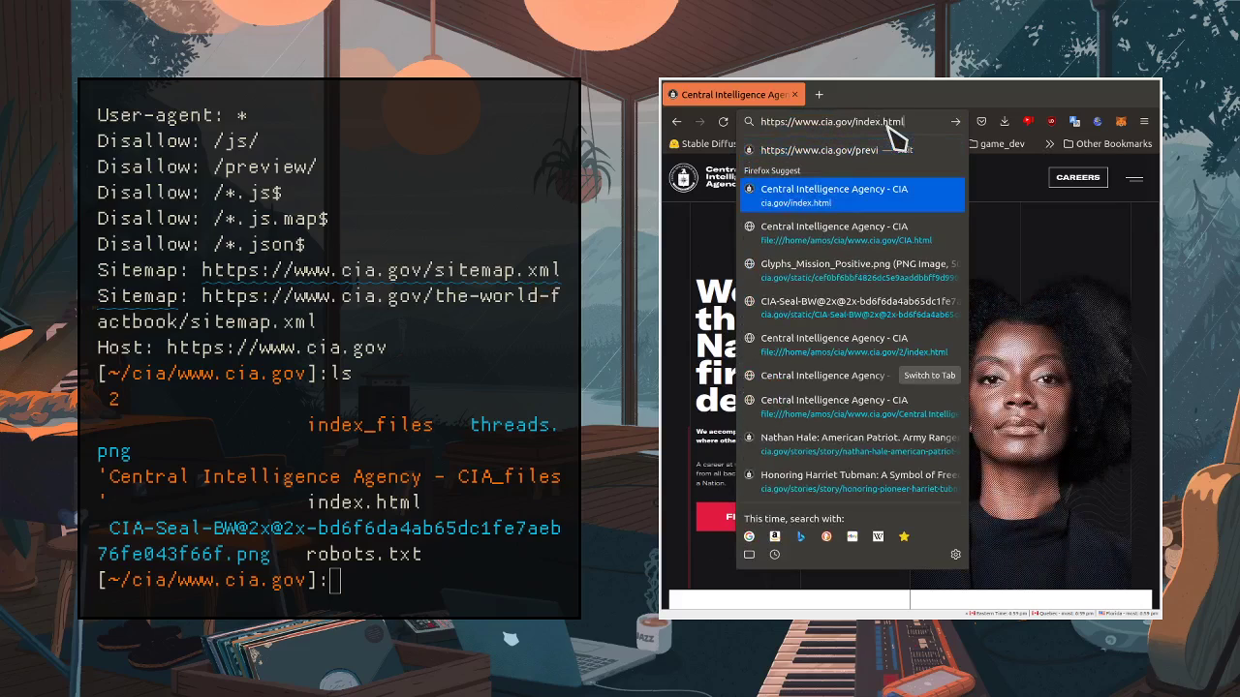
pyautogui.press('Return')
pyautogui.click(887, 125)
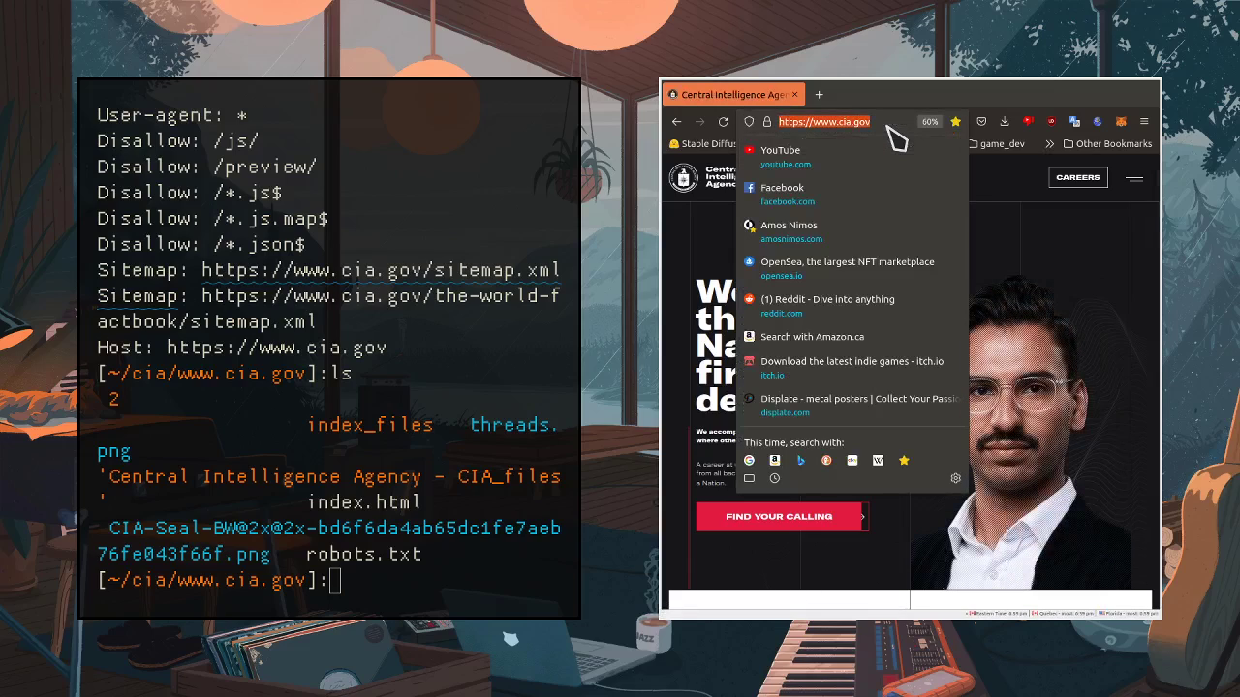
pyautogui.write('/')
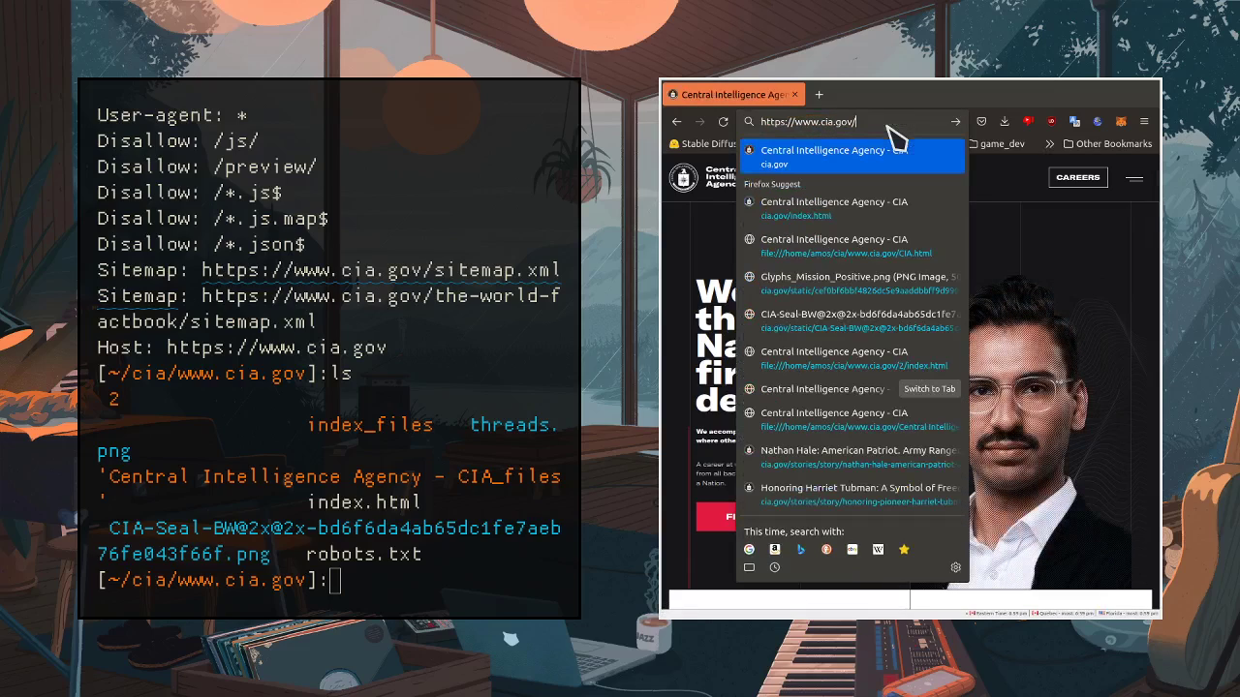
pyautogui.click(438, 602)
# Step: Print robots.txt again with cat
pyautogui.write('cat c')
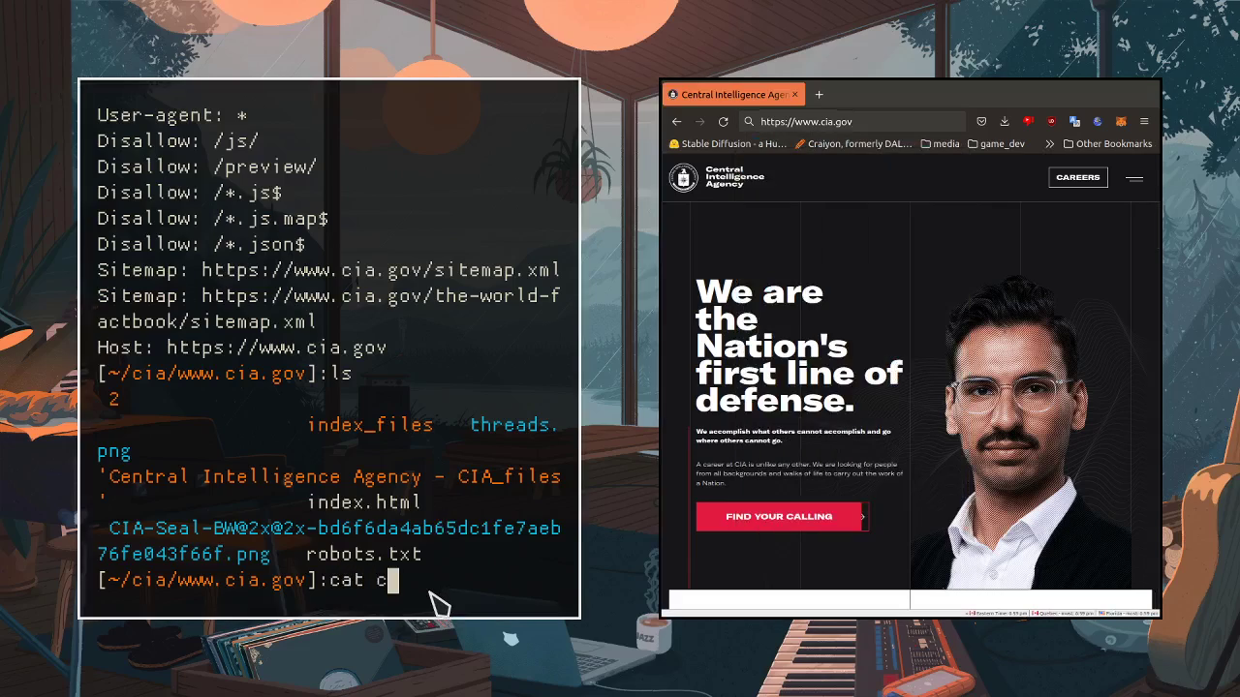
pyautogui.press('BackSpace')
pyautogui.write('robo')
pyautogui.press('Tab')
pyautogui.press('Return')
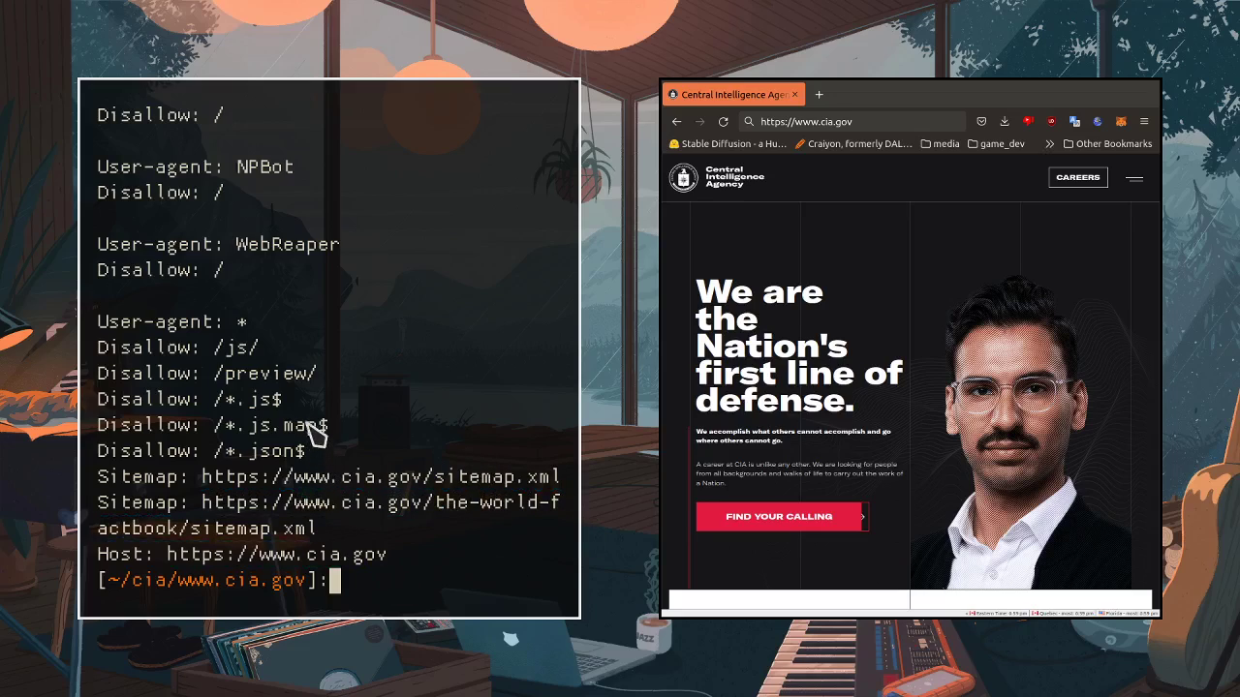
# Step: Paste the /preview/ path after cia.gov/ and load the preview page
pyautogui.moveTo(316, 373); pyautogui.dragTo(215, 372)
pyautogui.press('super+c')
pyautogui.click(891, 127)
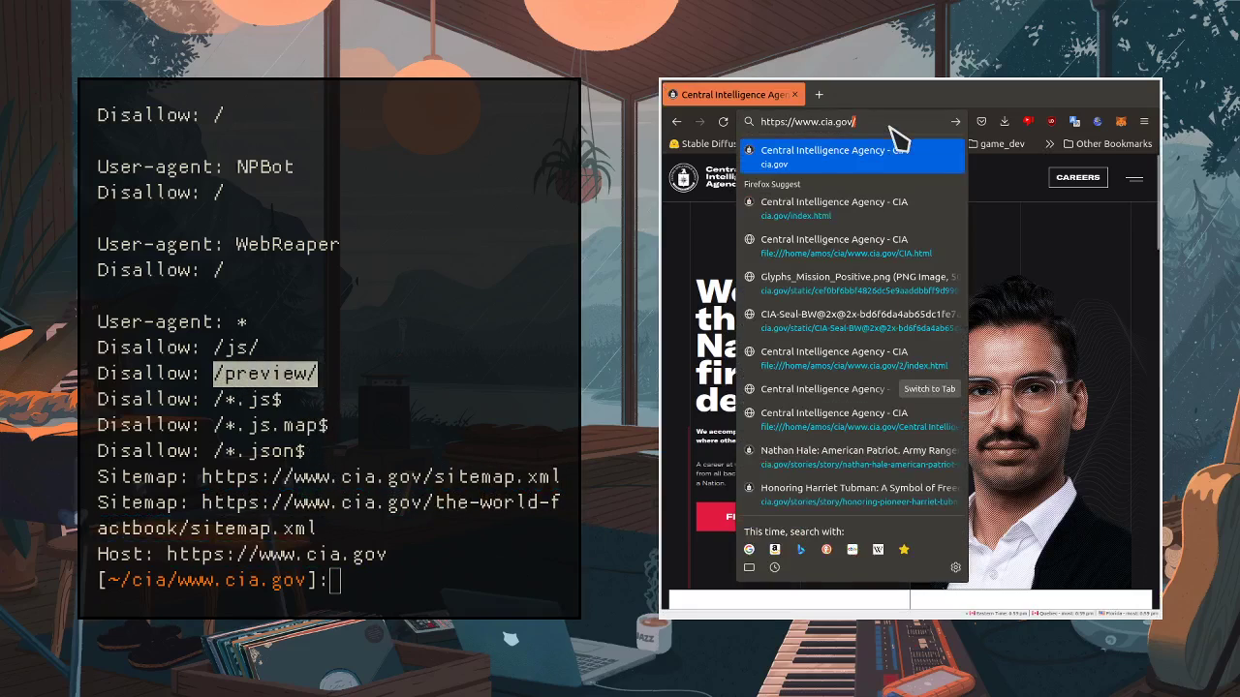
pyautogui.middleClick(891, 126)
pyautogui.press('Return')
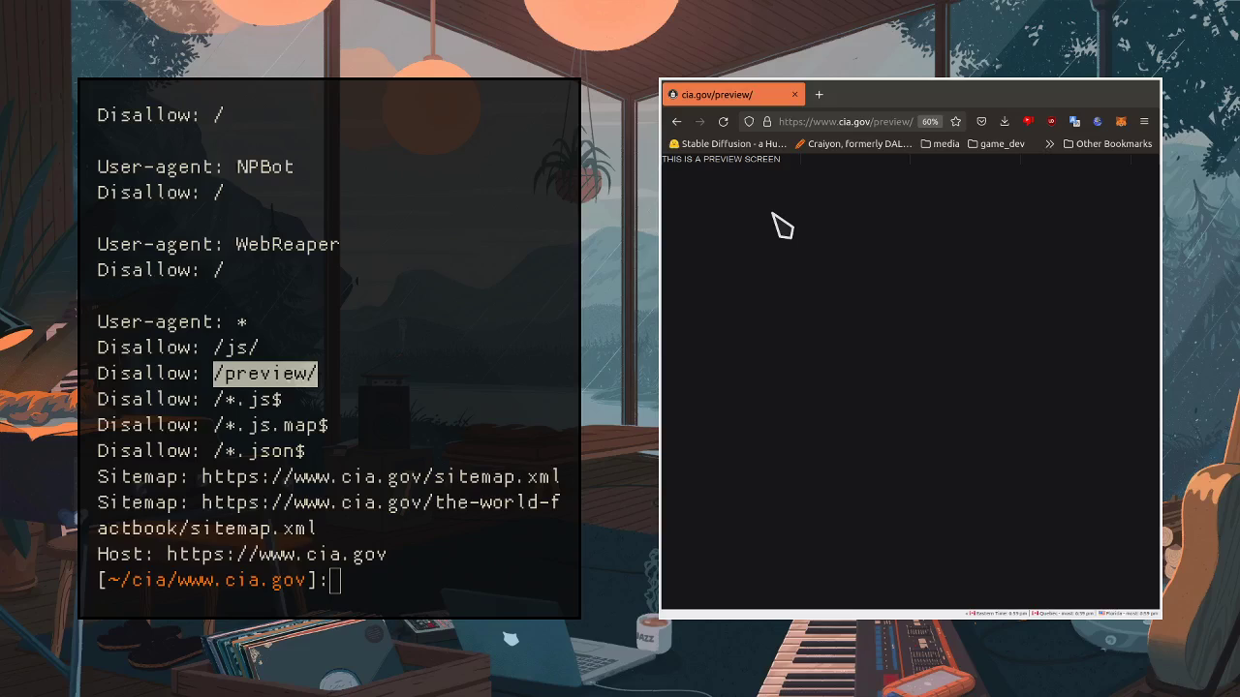
pyautogui.click(840, 123)
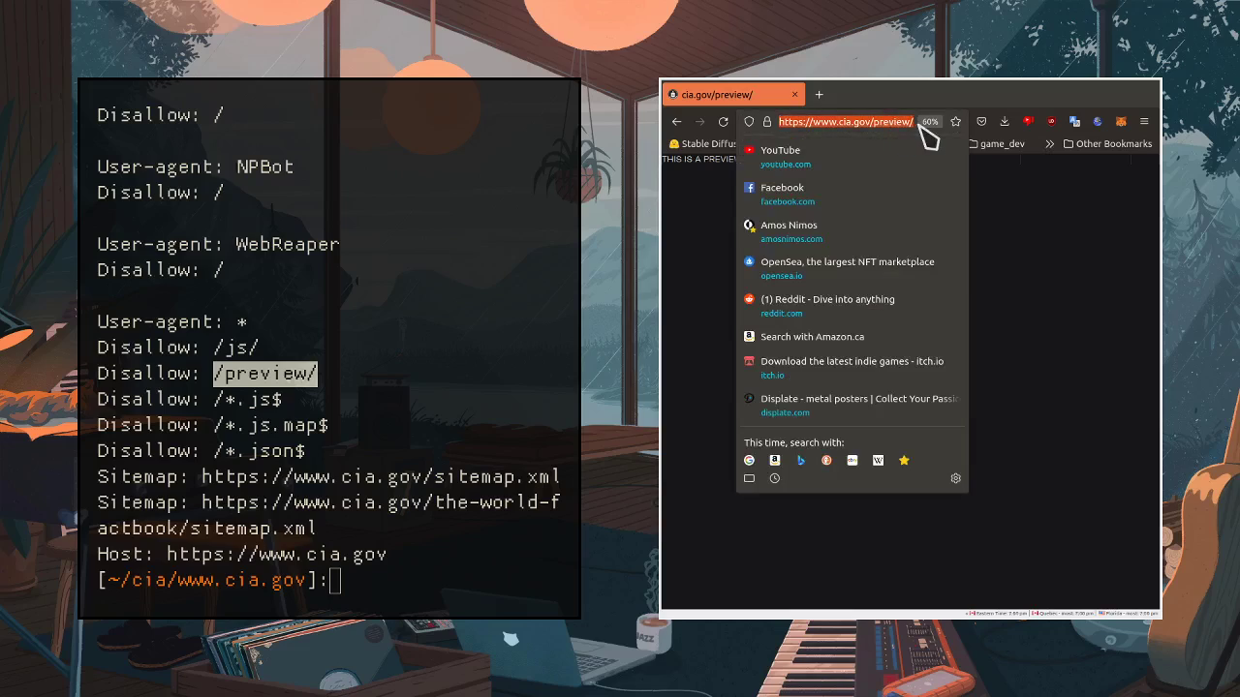
pyautogui.click(911, 124)
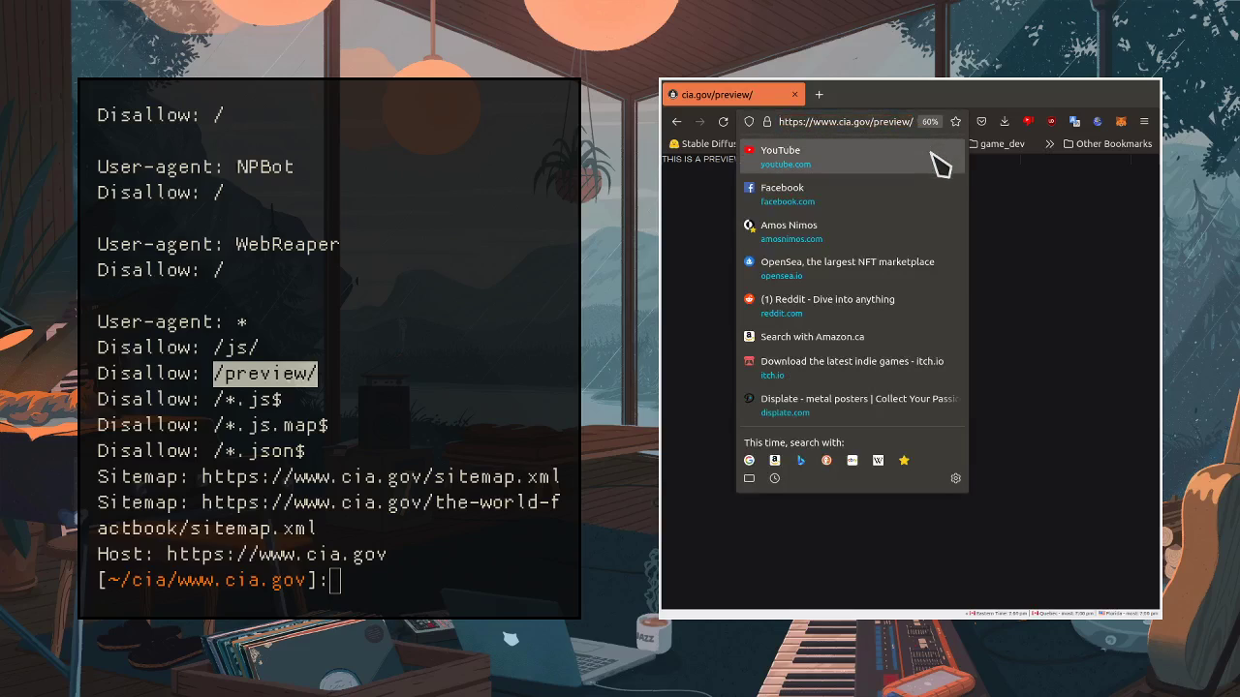
pyautogui.click(717, 225)
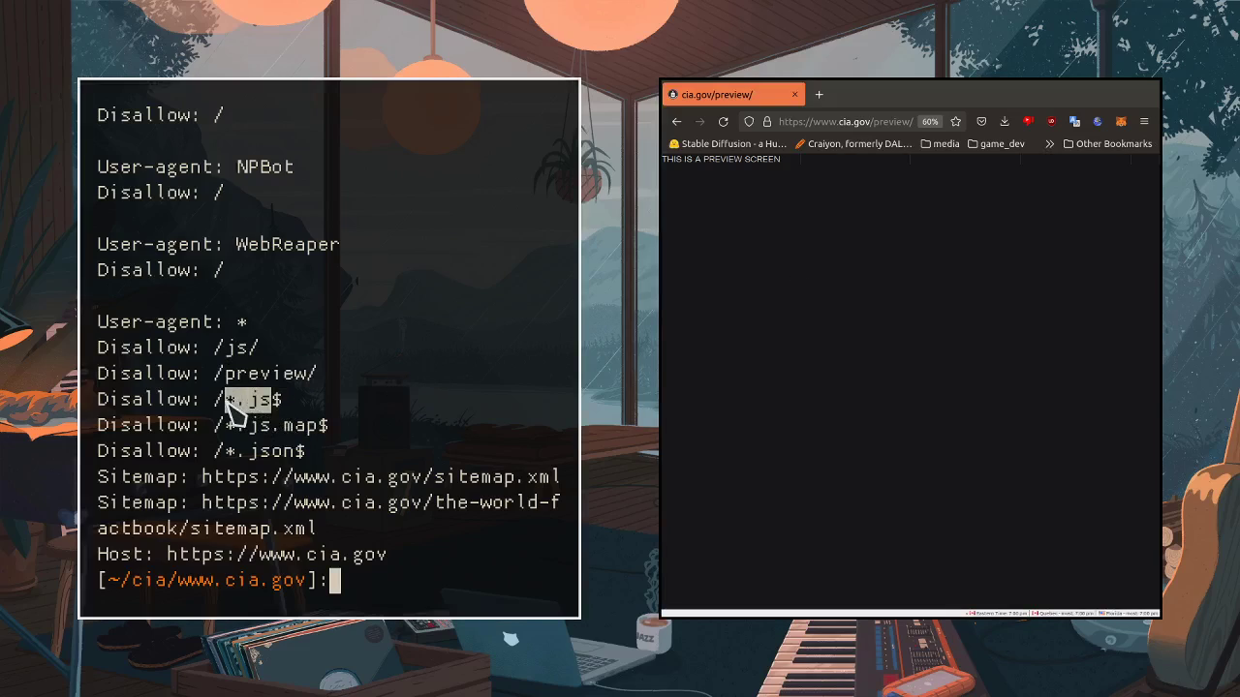
# Step: Replace preview/ with the /*.js pattern and load it, landing on the 404 page
pyautogui.click(867, 122)
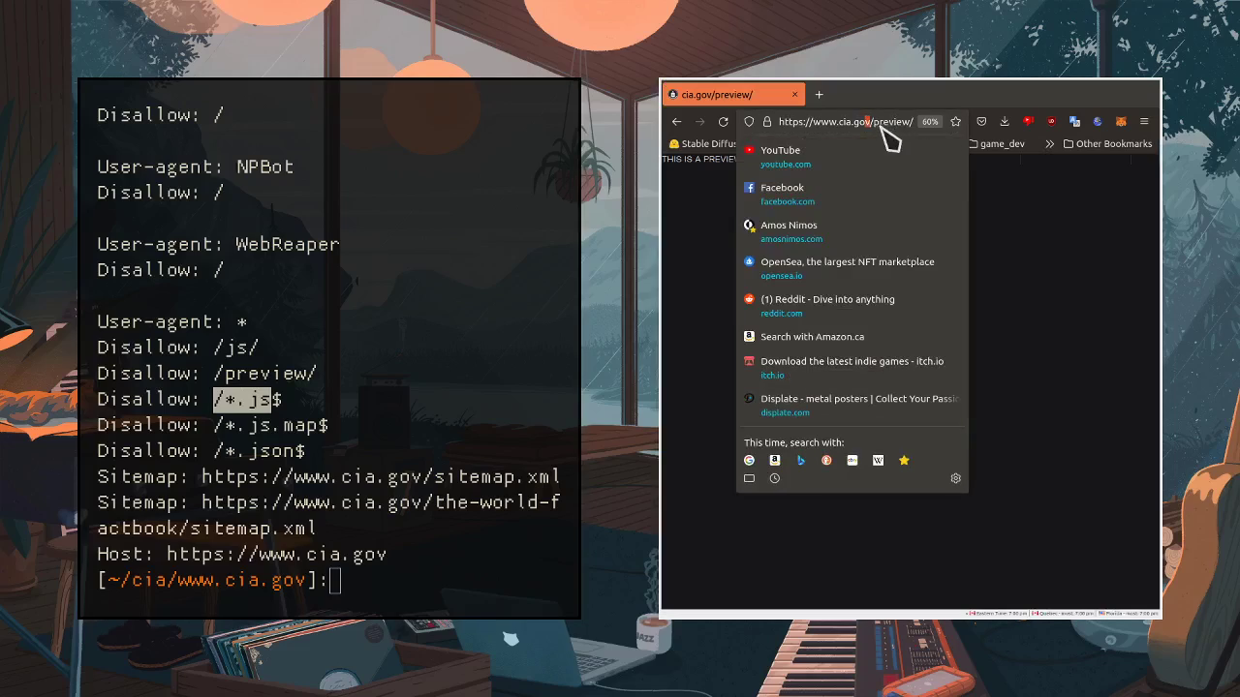
pyautogui.hotkey('shift', 'End')
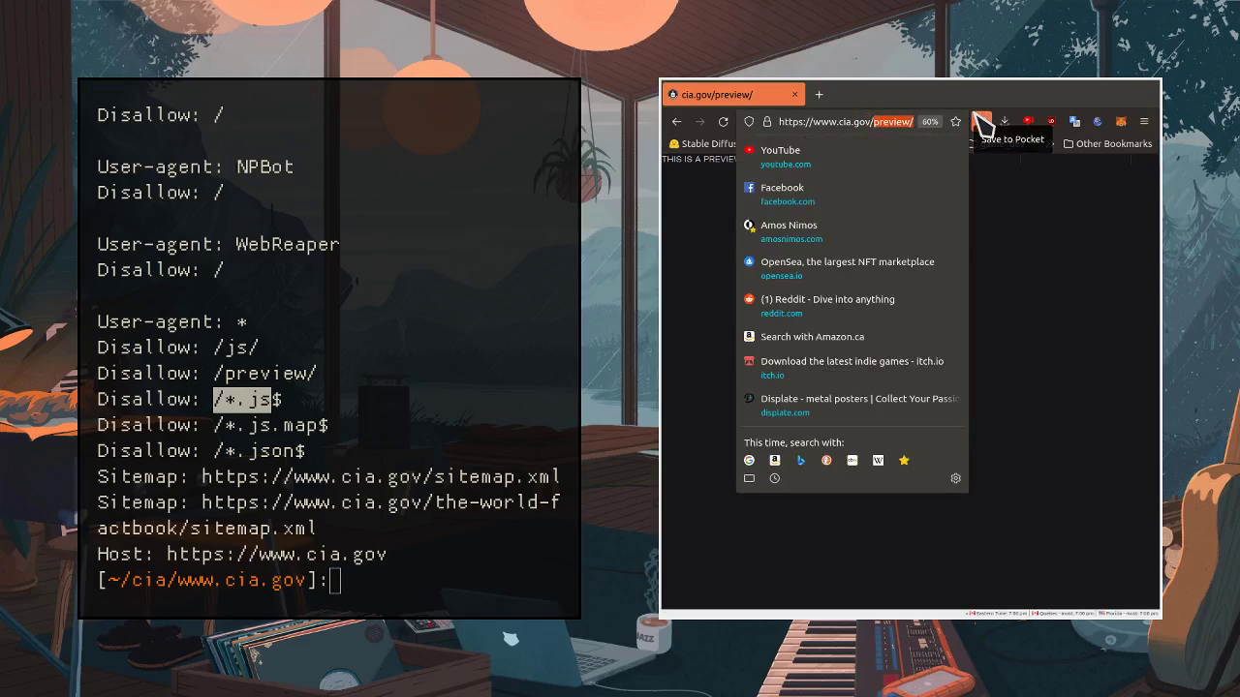
pyautogui.write('/*.js')
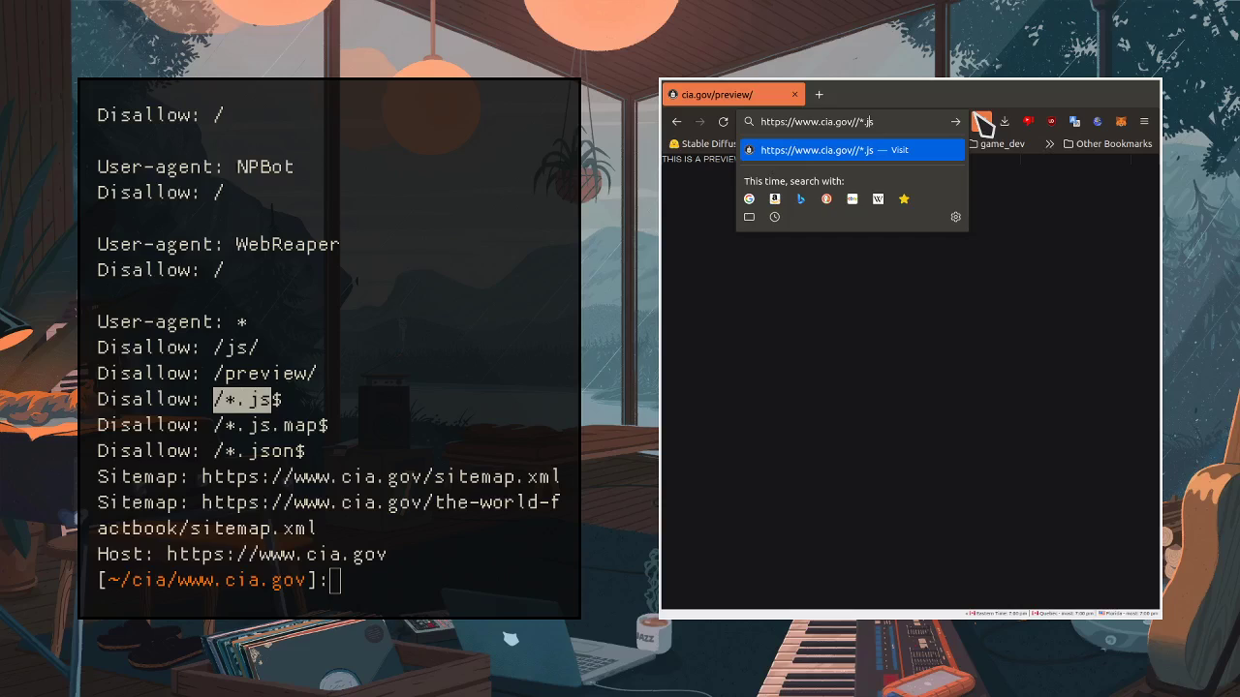
pyautogui.press('Return')
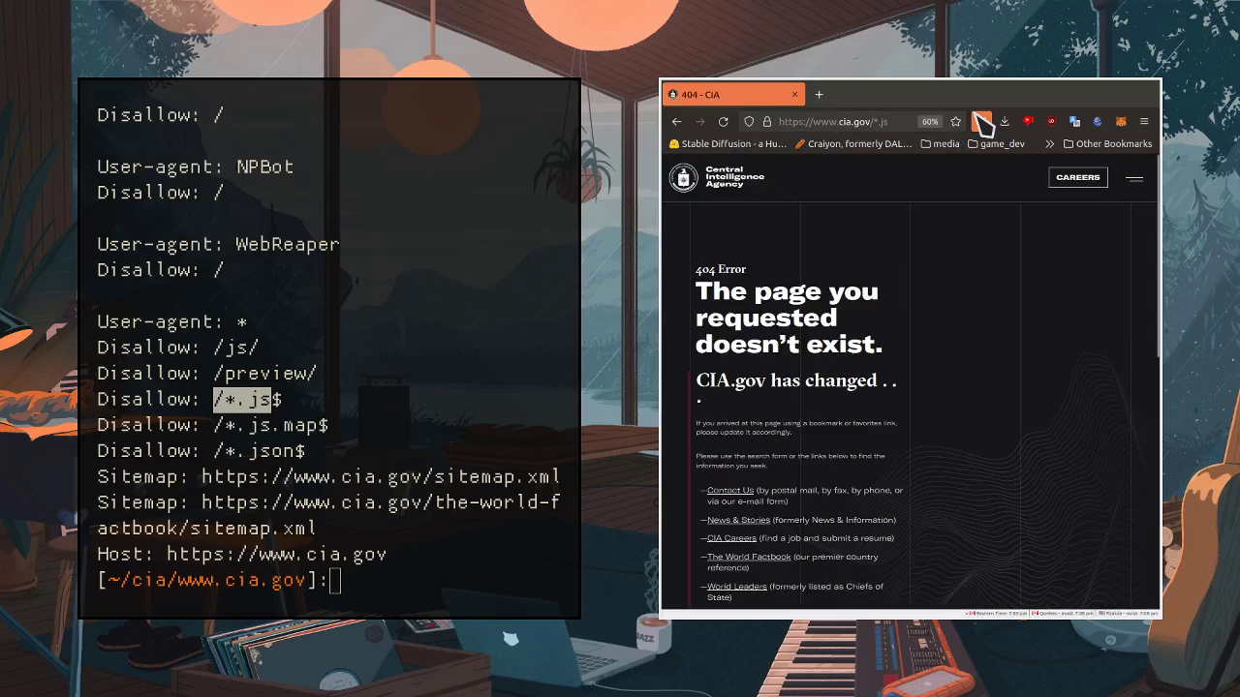
pyautogui.scroll(-1, 857, 382)
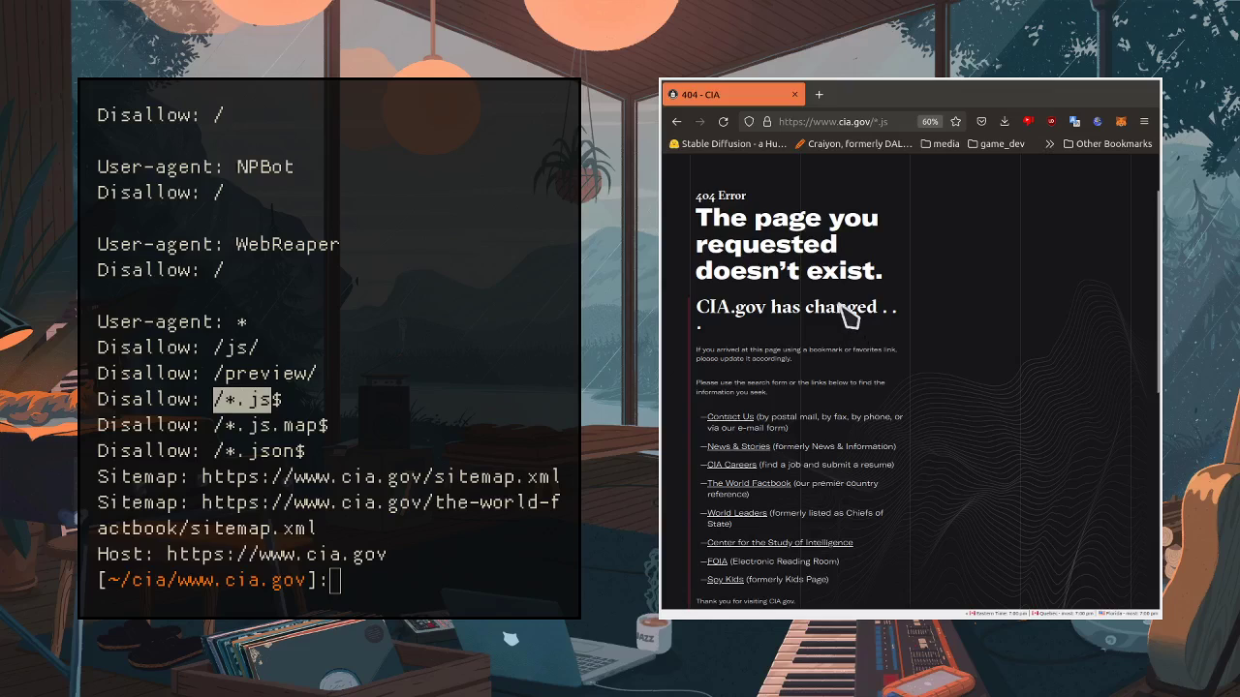
pyautogui.scroll(-2, 852, 300)
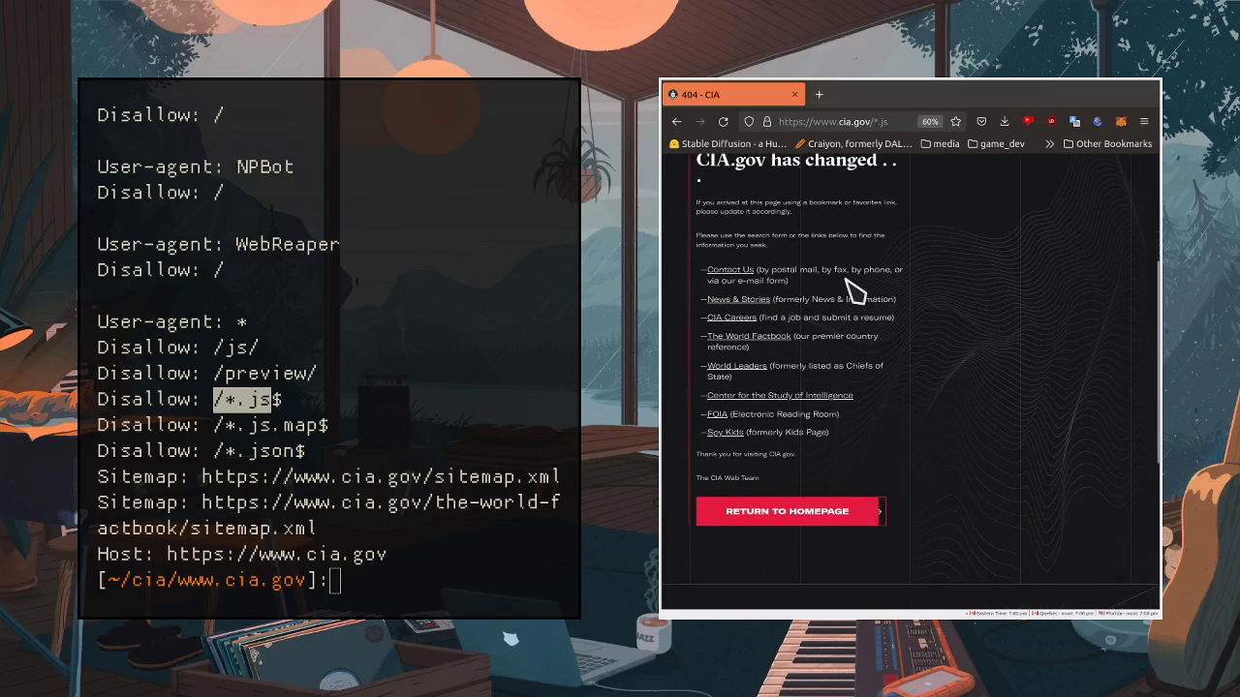
pyautogui.scroll(3, 855, 288)
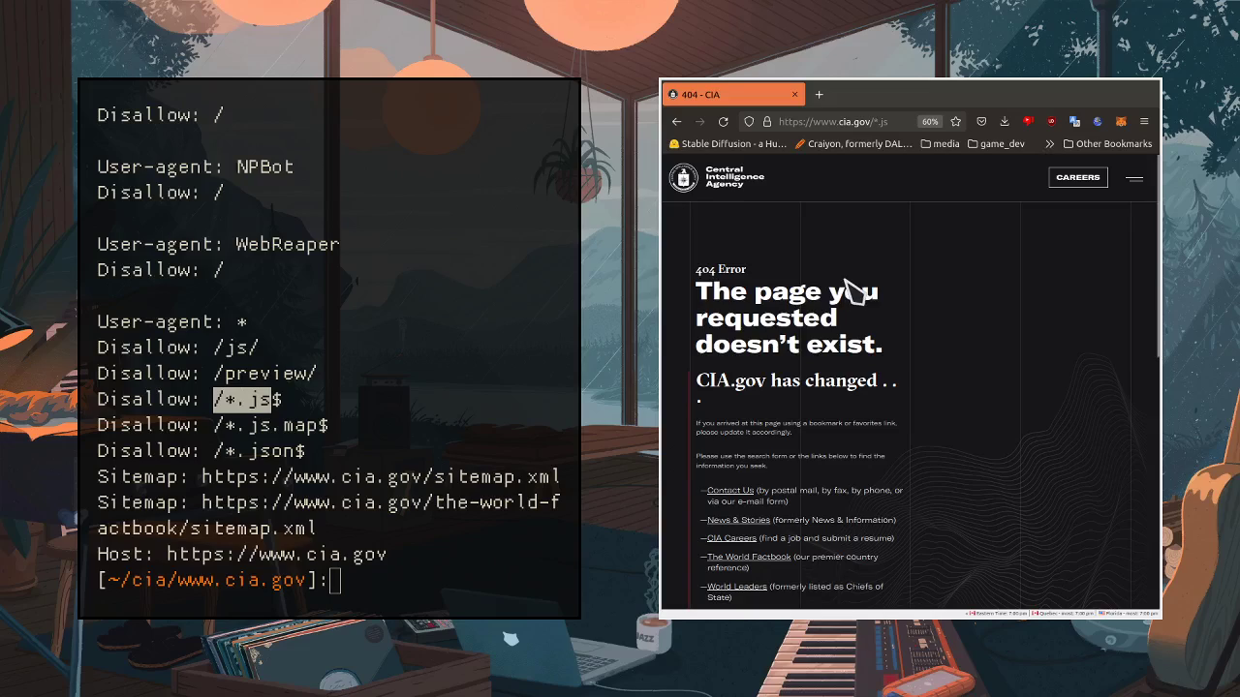
pyautogui.click(281, 397)
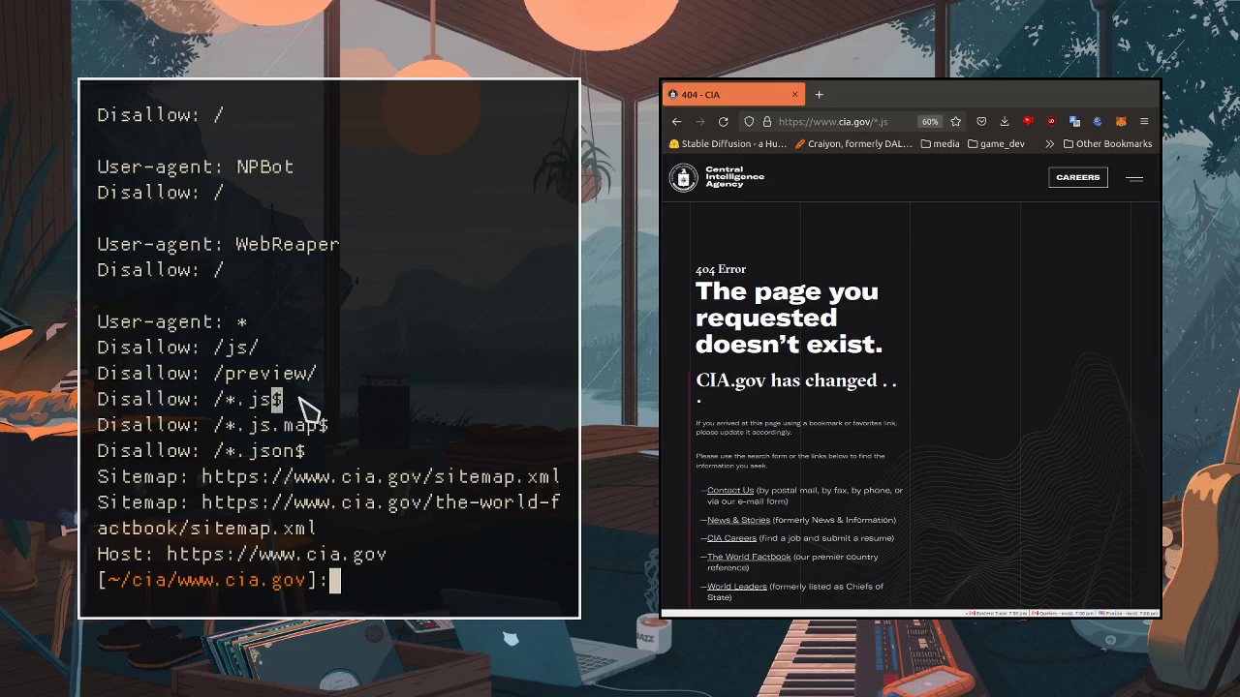
# Step: Append $ to try the cia.gov/*.js$ address
pyautogui.click(830, 123)
pyautogui.click(901, 123)
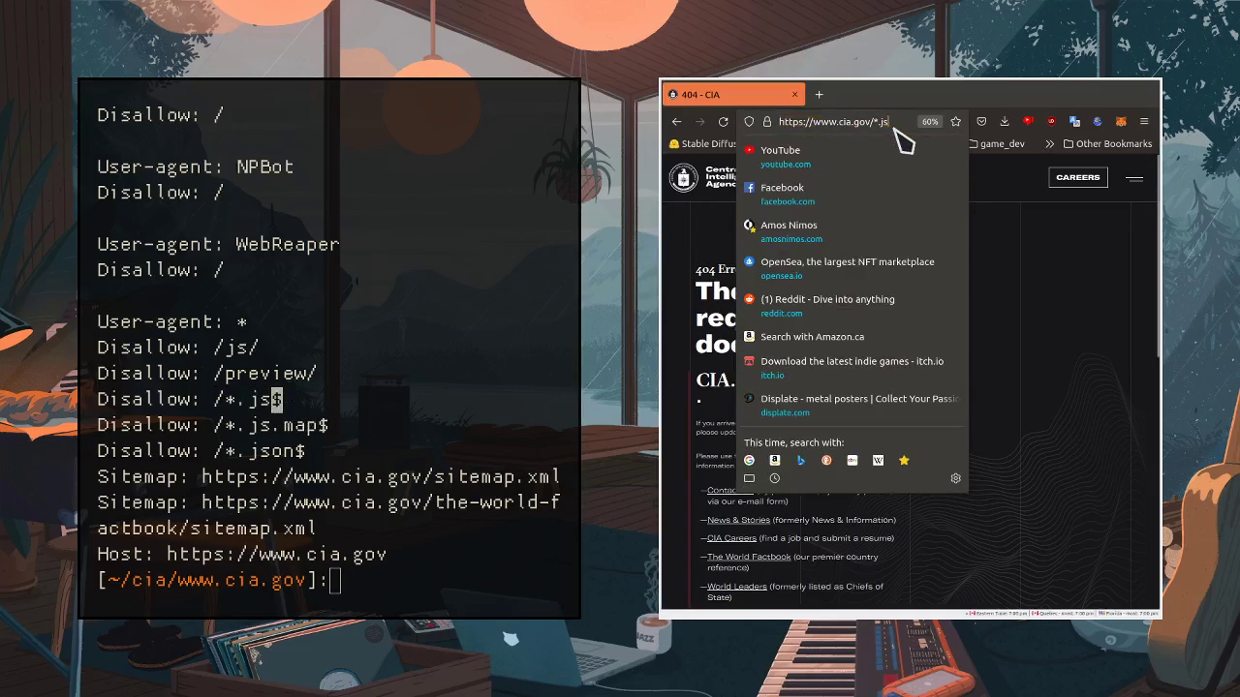
pyautogui.write('$')
pyautogui.press('Return')
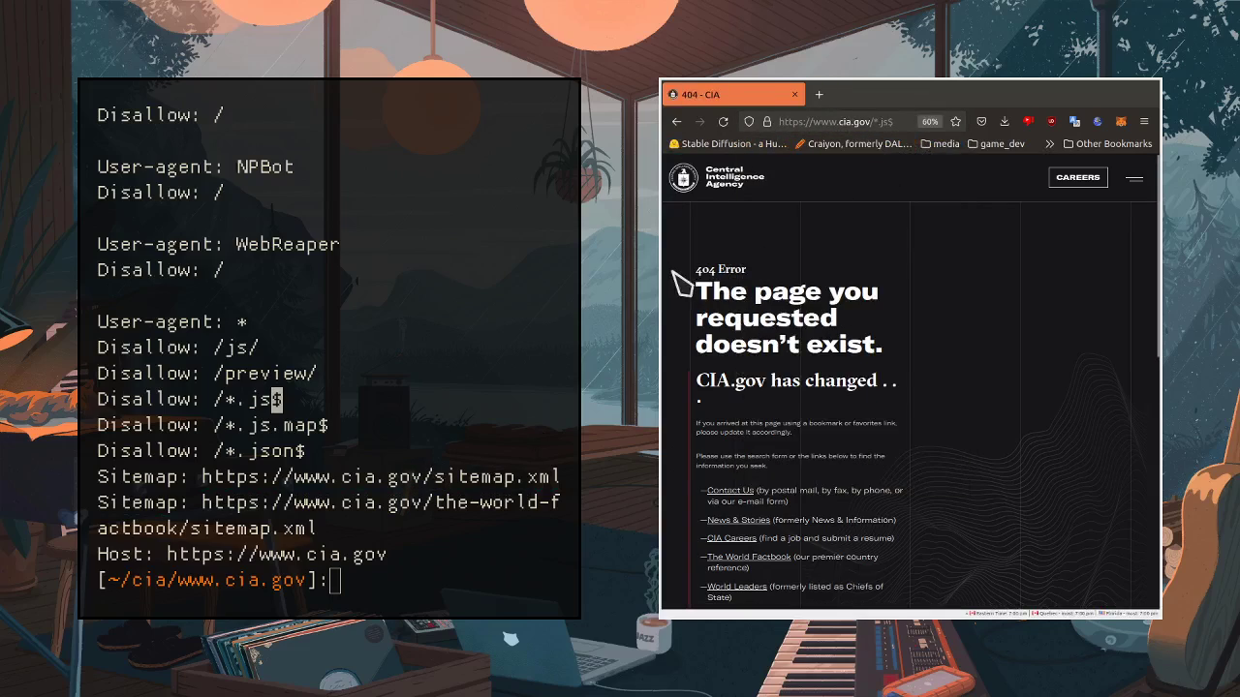
pyautogui.click(329, 443)
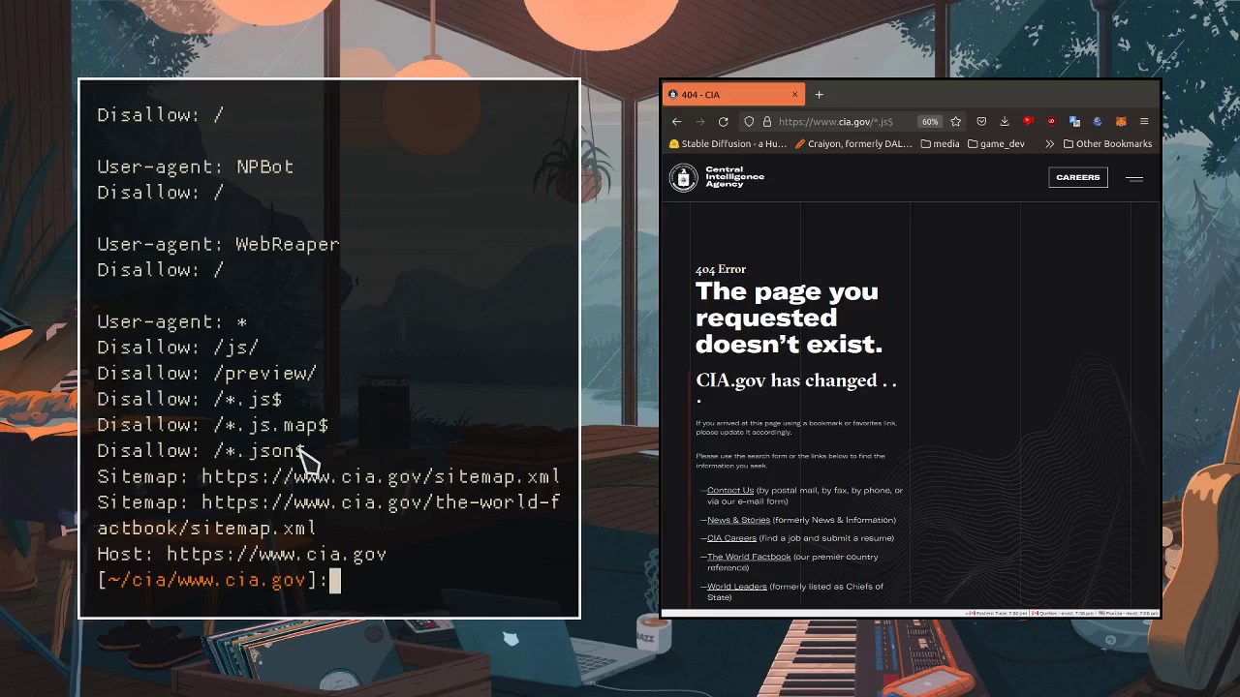
# Step: Change the address to /*.json$ and load it, then select the Sitemap path
pyautogui.moveTo(304, 451); pyautogui.dragTo(213, 451)
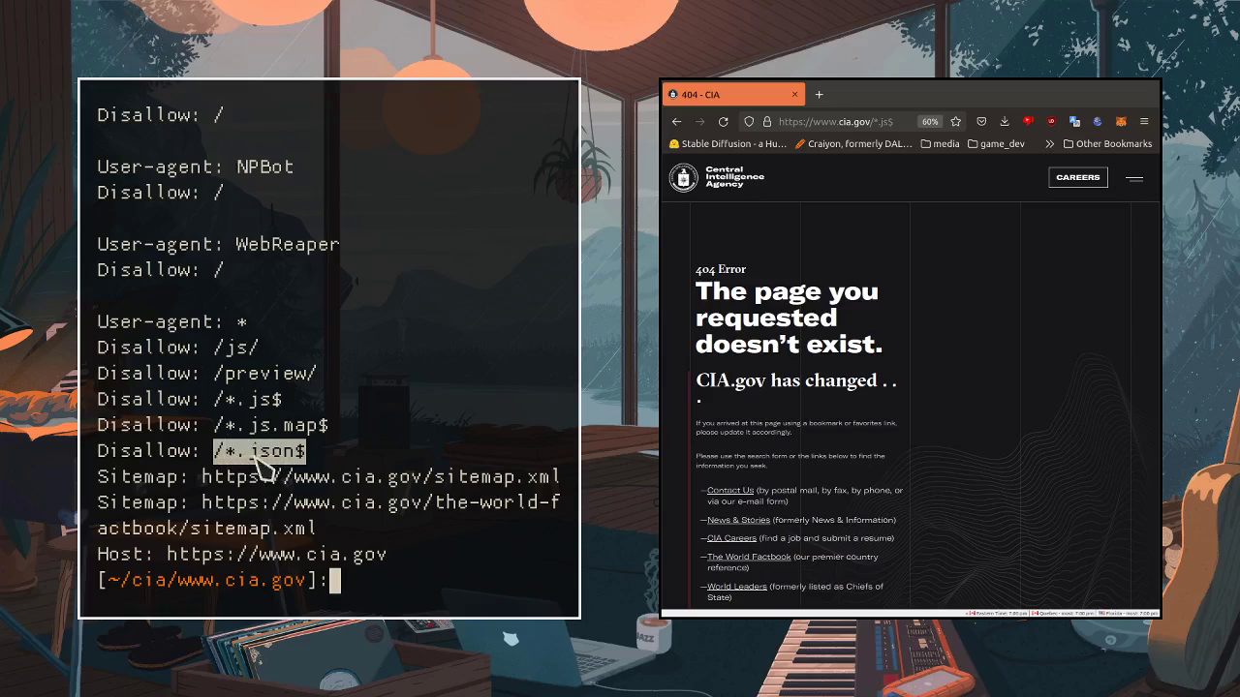
pyautogui.click(895, 122)
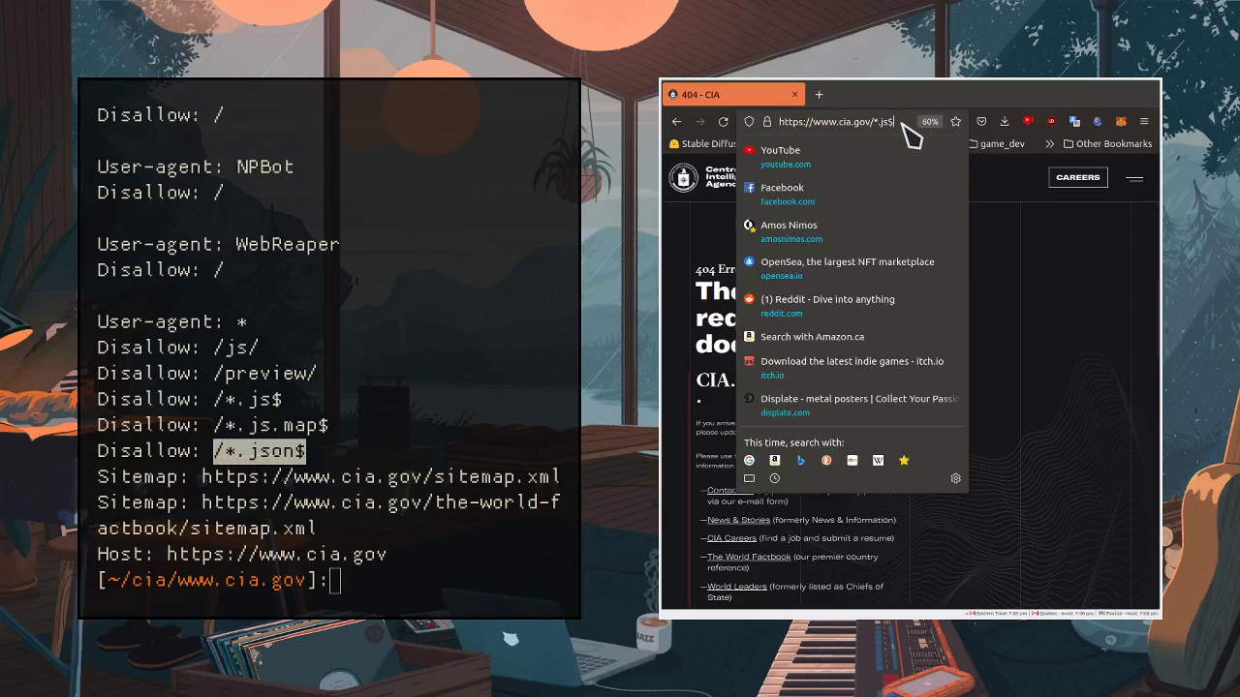
pyautogui.press('BackSpace')
pyautogui.press('BackSpace')
pyautogui.press('BackSpace')
pyautogui.write('json$')
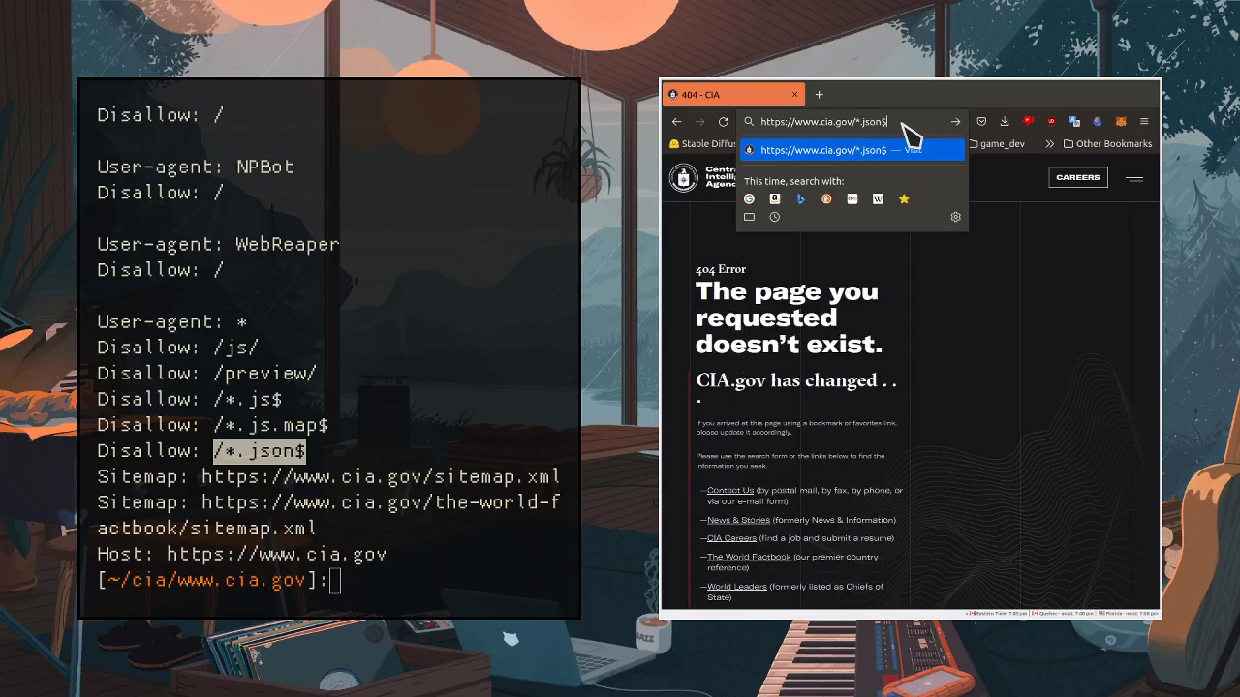
pyautogui.press('Return')
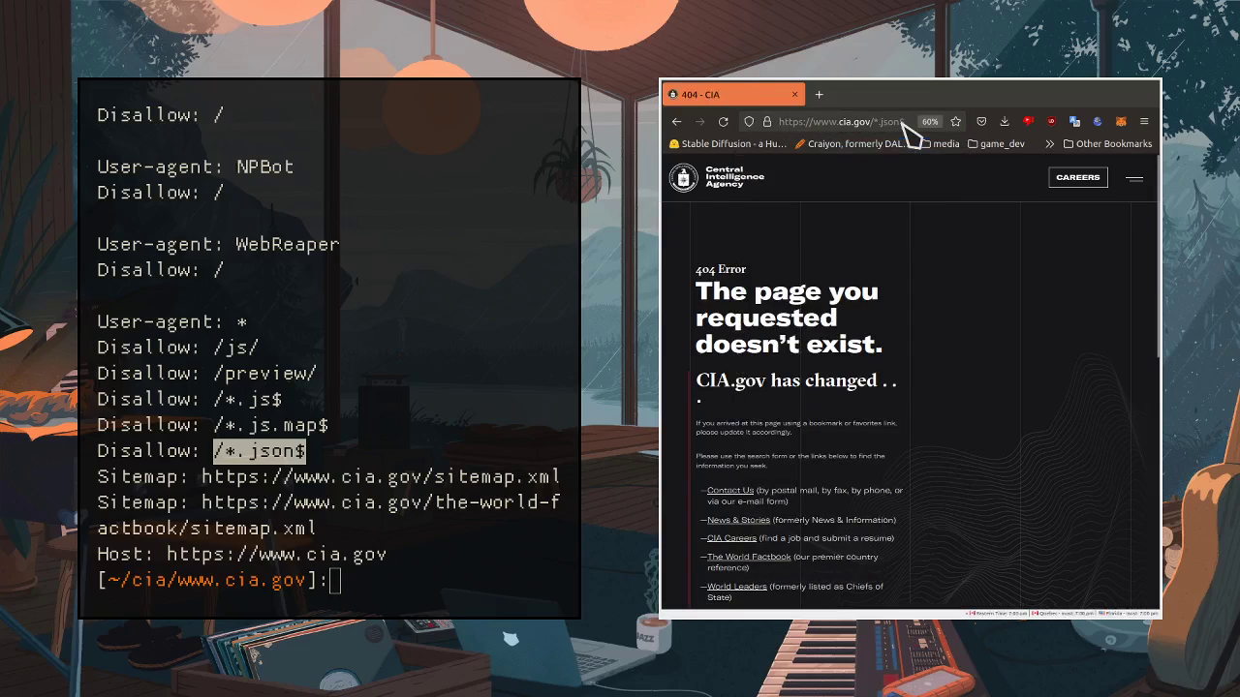
pyautogui.click(326, 335)
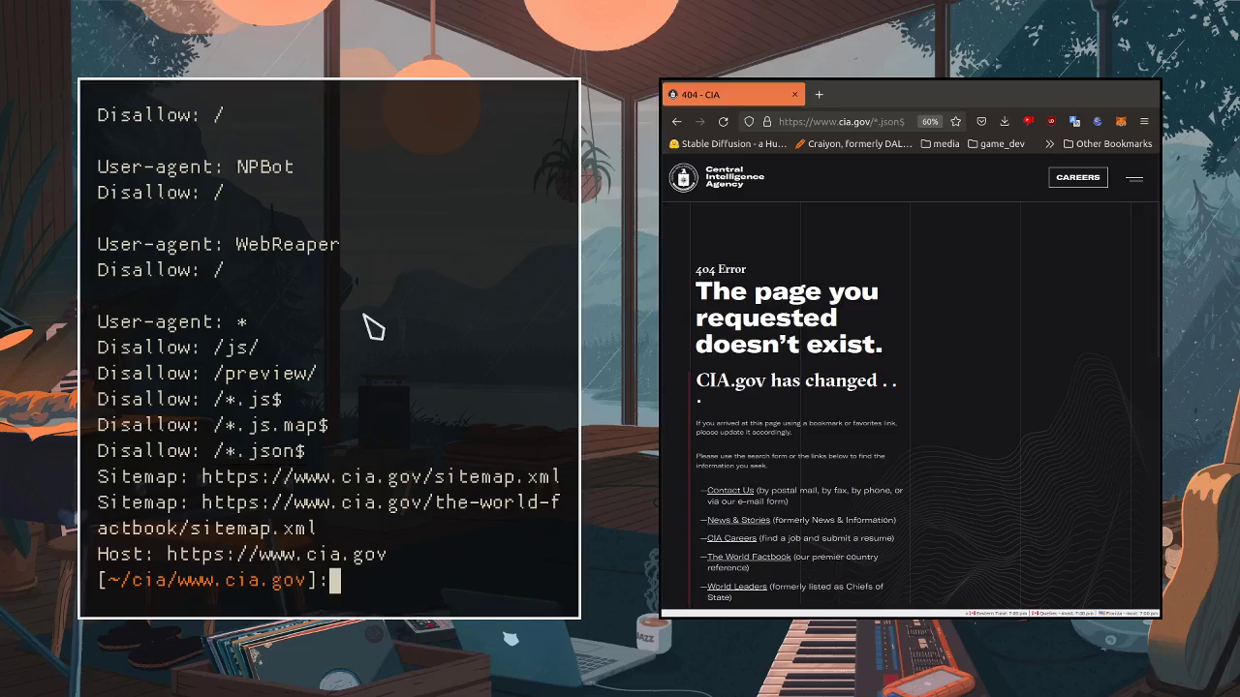
pyautogui.moveTo(423, 477); pyautogui.dragTo(515, 481)
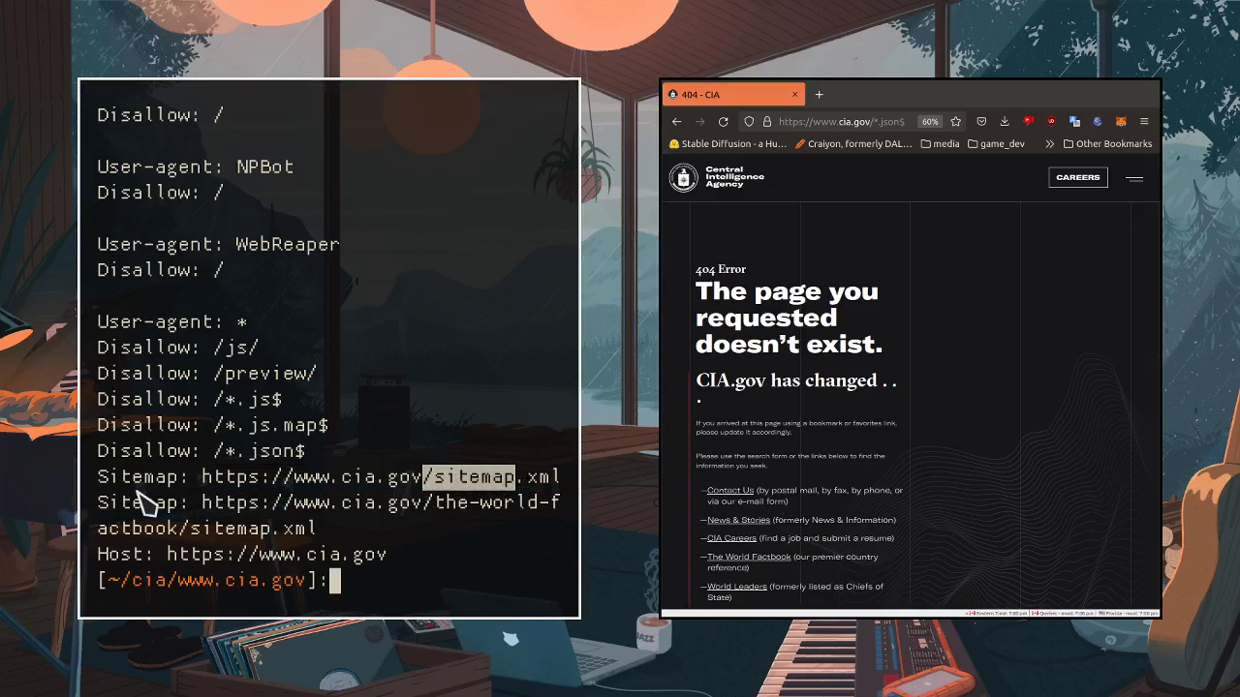
# Step: Copy /sitemap.xml from the robots.txt output into the address and load cia.gov/sitemap.xml
pyautogui.tripleClick(569, 484)
pyautogui.click(570, 484)
pyautogui.moveTo(569, 481); pyautogui.dragTo(423, 479)
pyautogui.hotkey('ctrl', 'c')
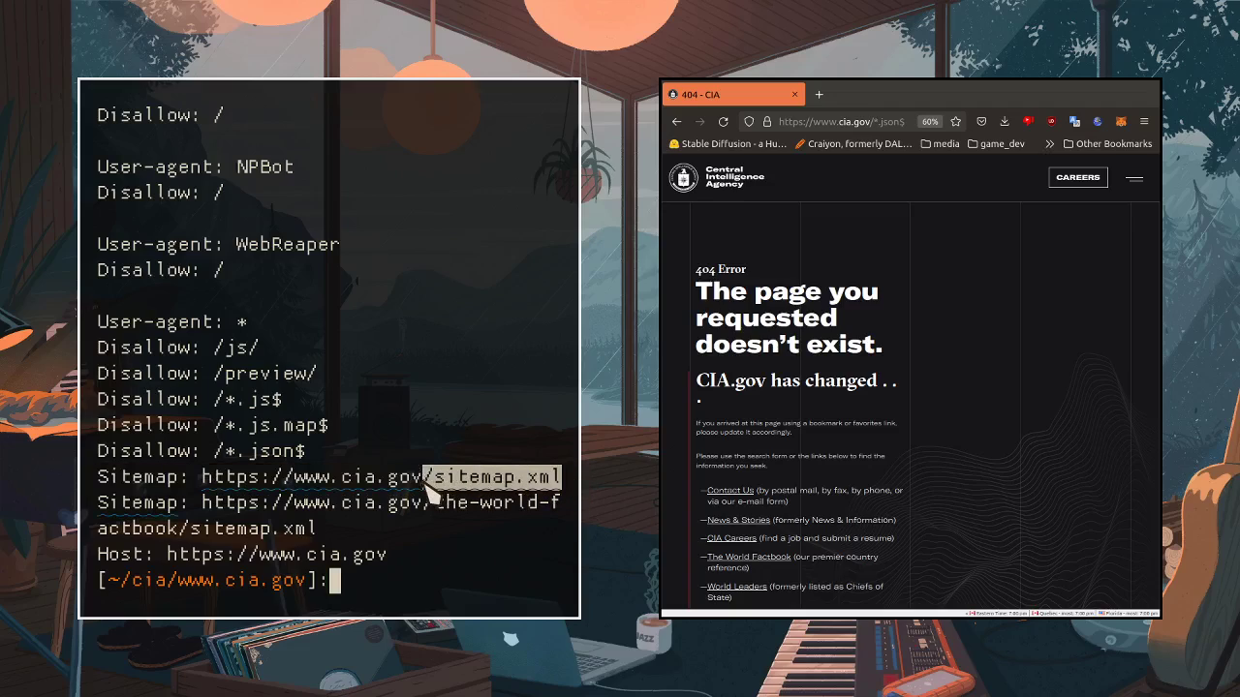
pyautogui.click(850, 126)
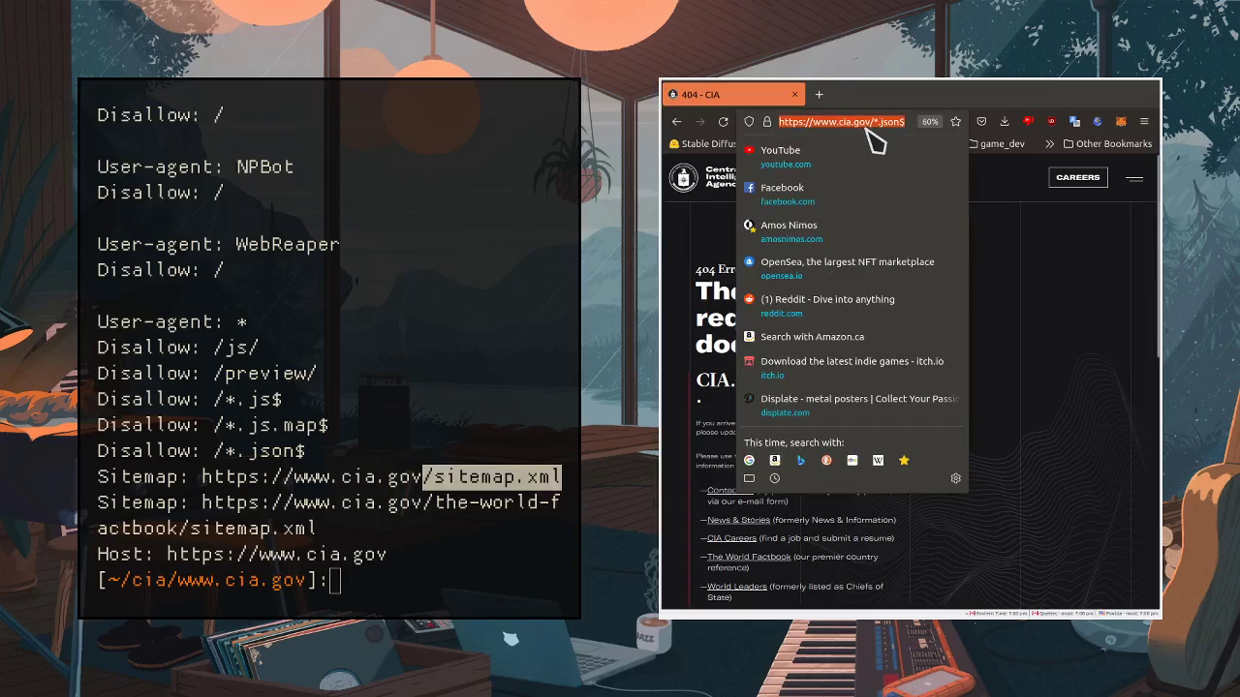
pyautogui.moveTo(872, 124); pyautogui.dragTo(1017, 136)
pyautogui.hotkey('ctrl', 'v')
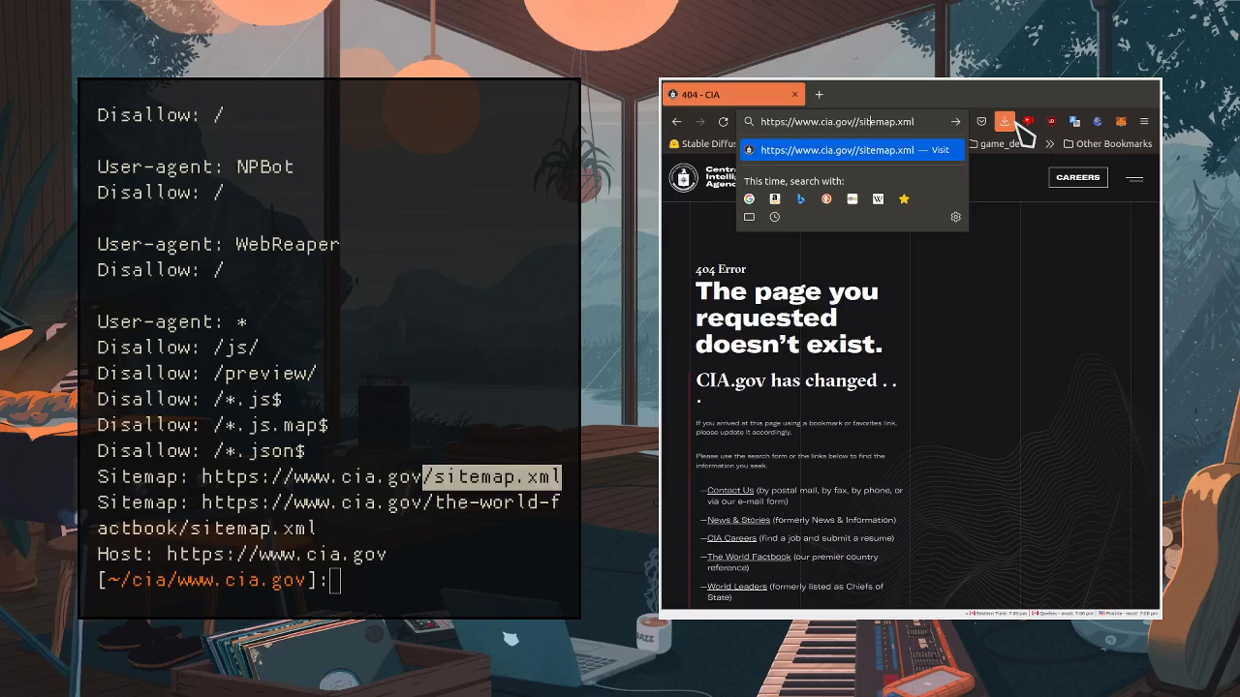
pyautogui.press('BackSpace')
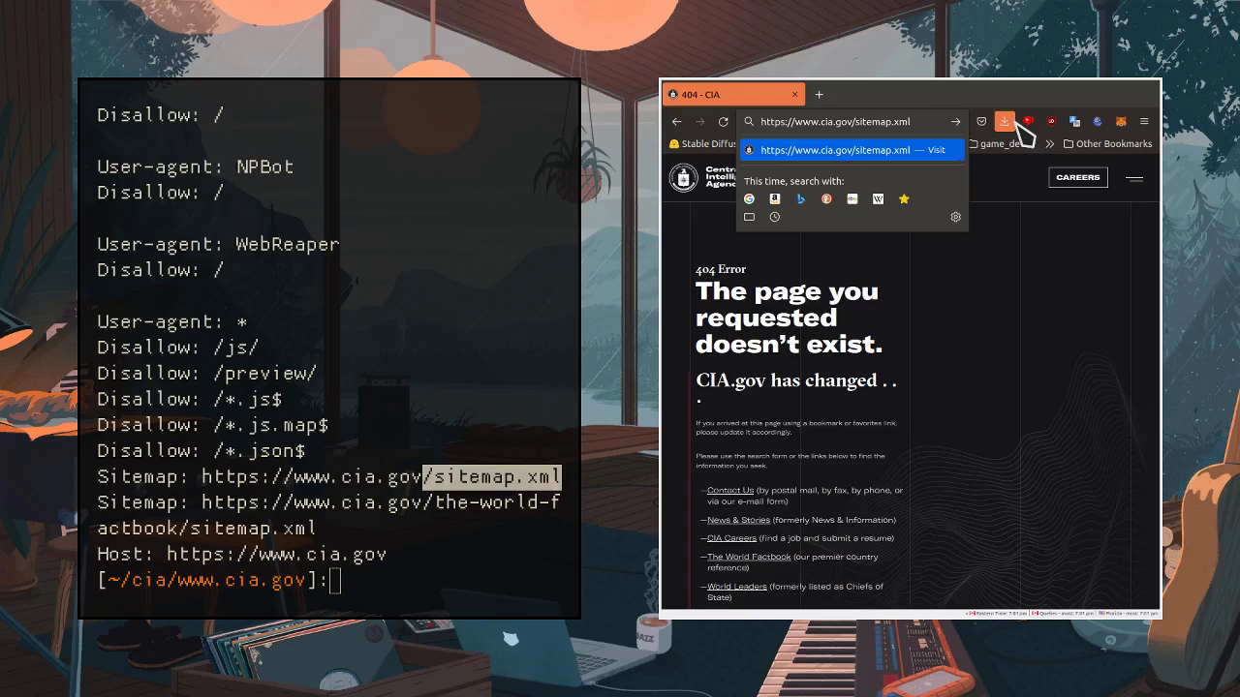
pyautogui.press('Return')
# Step: Briefly load cia.com in a new tab, then close that tab
pyautogui.click(819, 94)
pyautogui.write('cia')
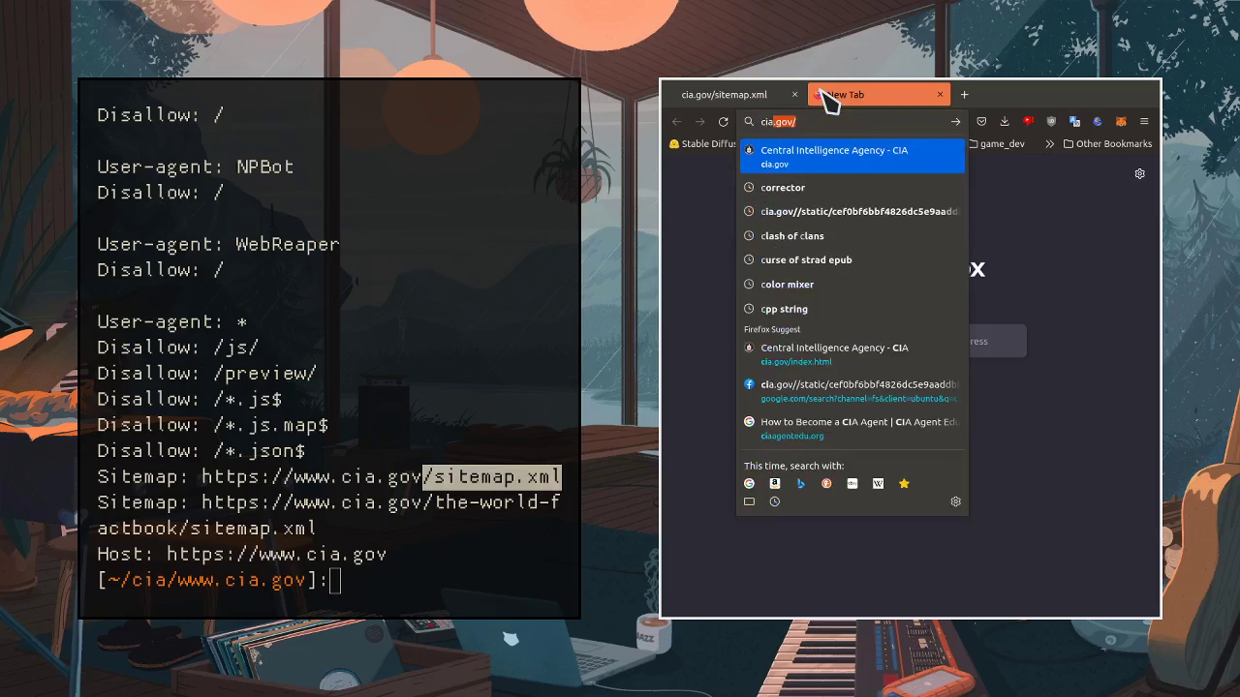
pyautogui.write('.com')
pyautogui.press('Return')
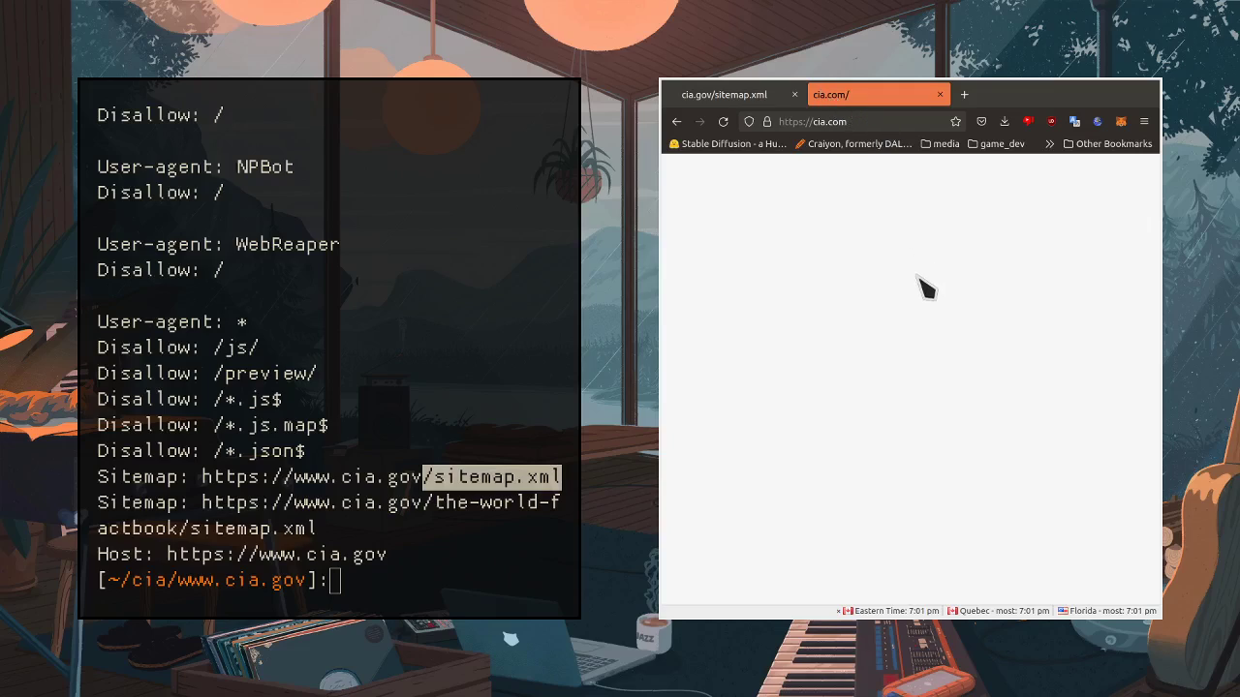
pyautogui.click(940, 94)
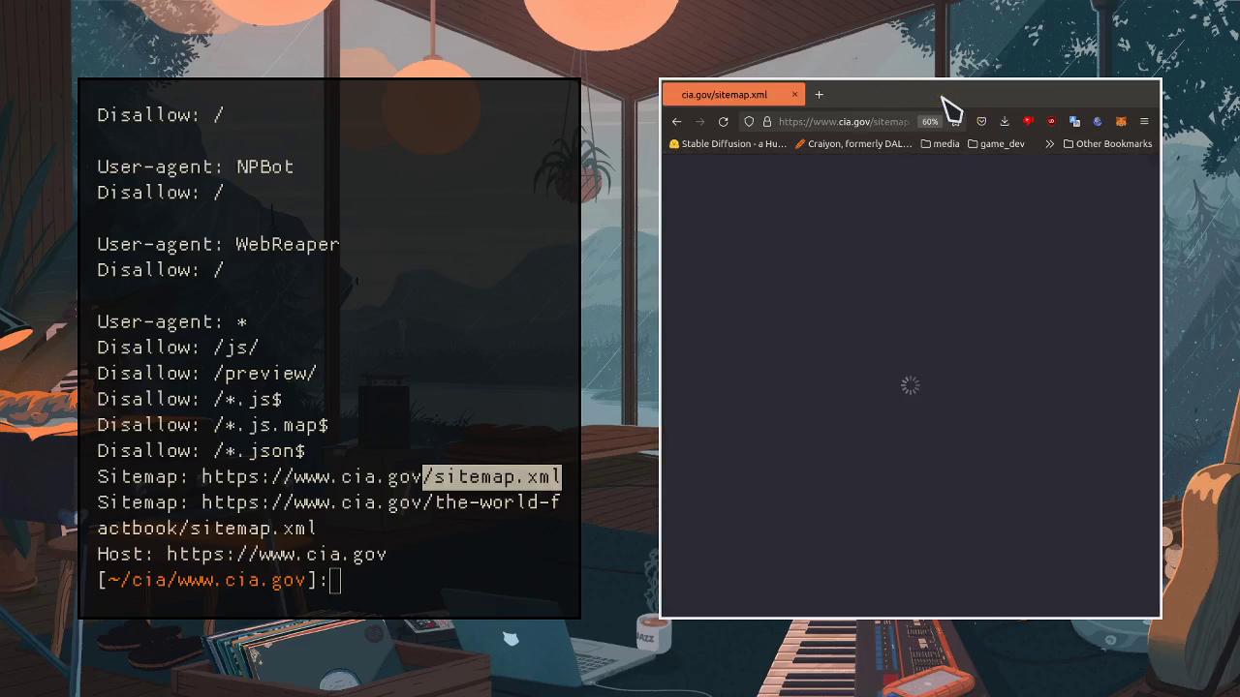
# Step: Dismiss the address suggestions and scroll down through the sitemap.xml page
pyautogui.click(898, 131)
pyautogui.click(897, 131)
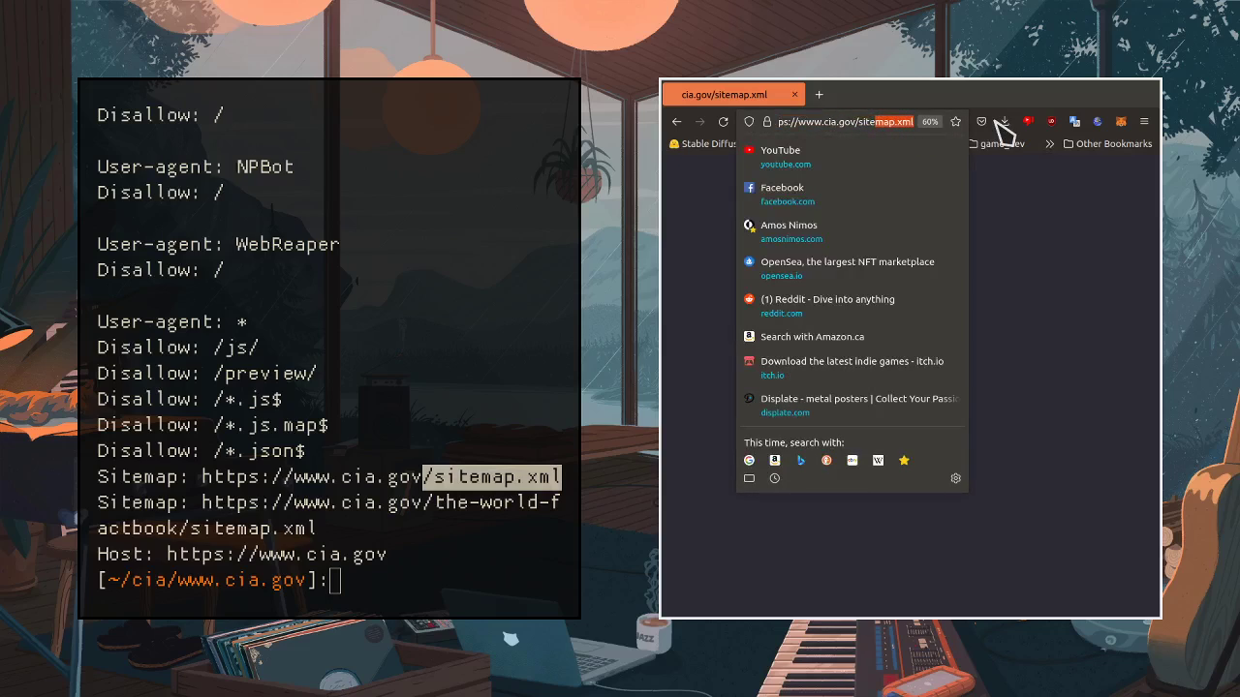
pyautogui.click(1041, 261)
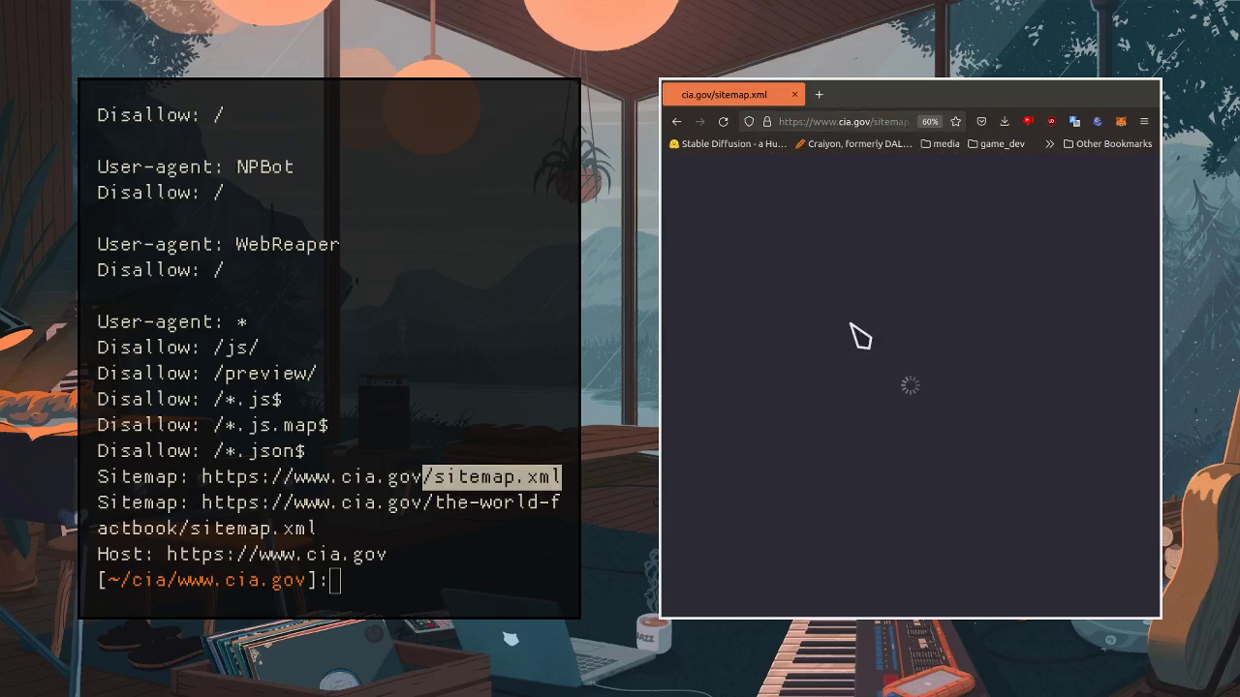
pyautogui.scroll(-2, 893, 327)
pyautogui.scroll(-3, 892, 326)
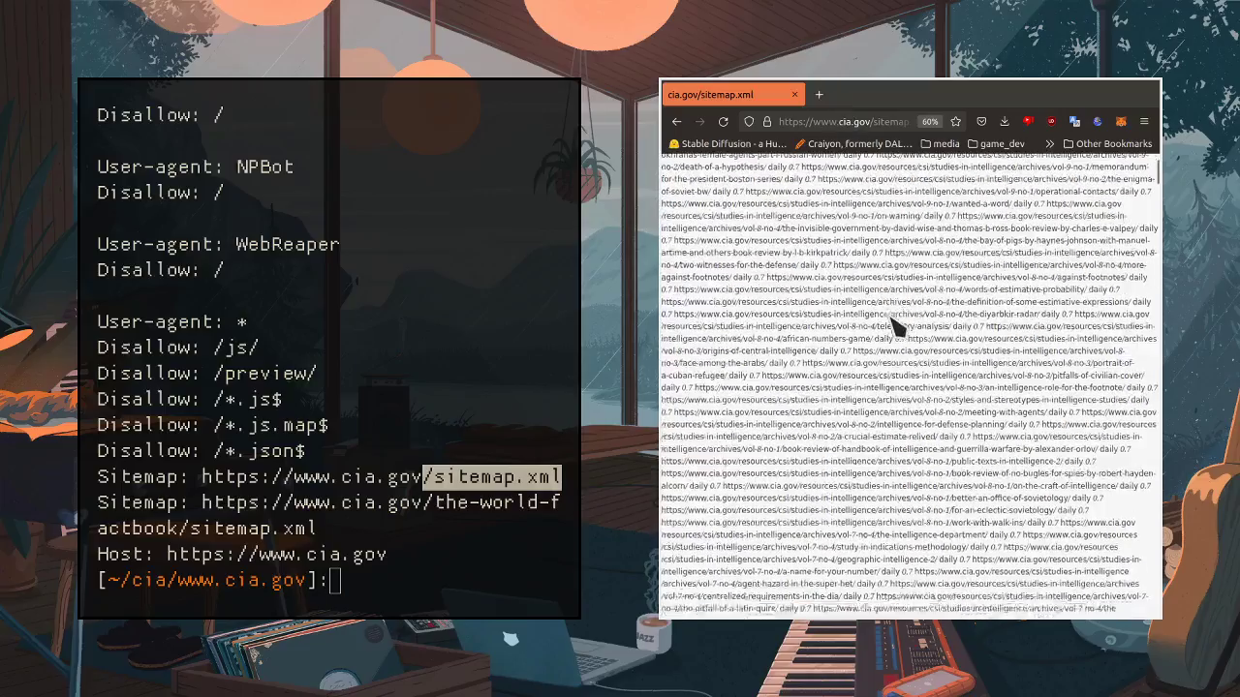
pyautogui.scroll(-3, 891, 321)
pyautogui.scroll(-3, 891, 324)
pyautogui.scroll(-3, 891, 354)
pyautogui.scroll(-3, 893, 360)
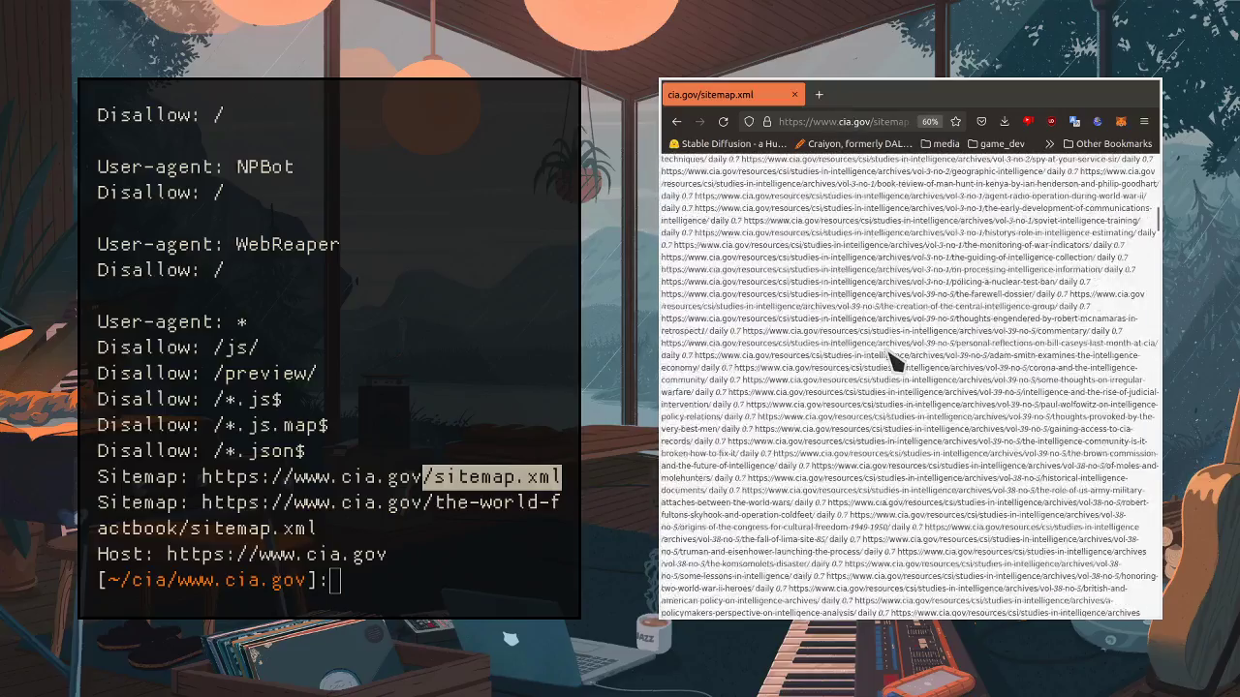
pyautogui.scroll(-3, 893, 360)
pyautogui.scroll(-3, 893, 361)
pyautogui.scroll(-3, 893, 360)
pyautogui.scroll(-3, 893, 360)
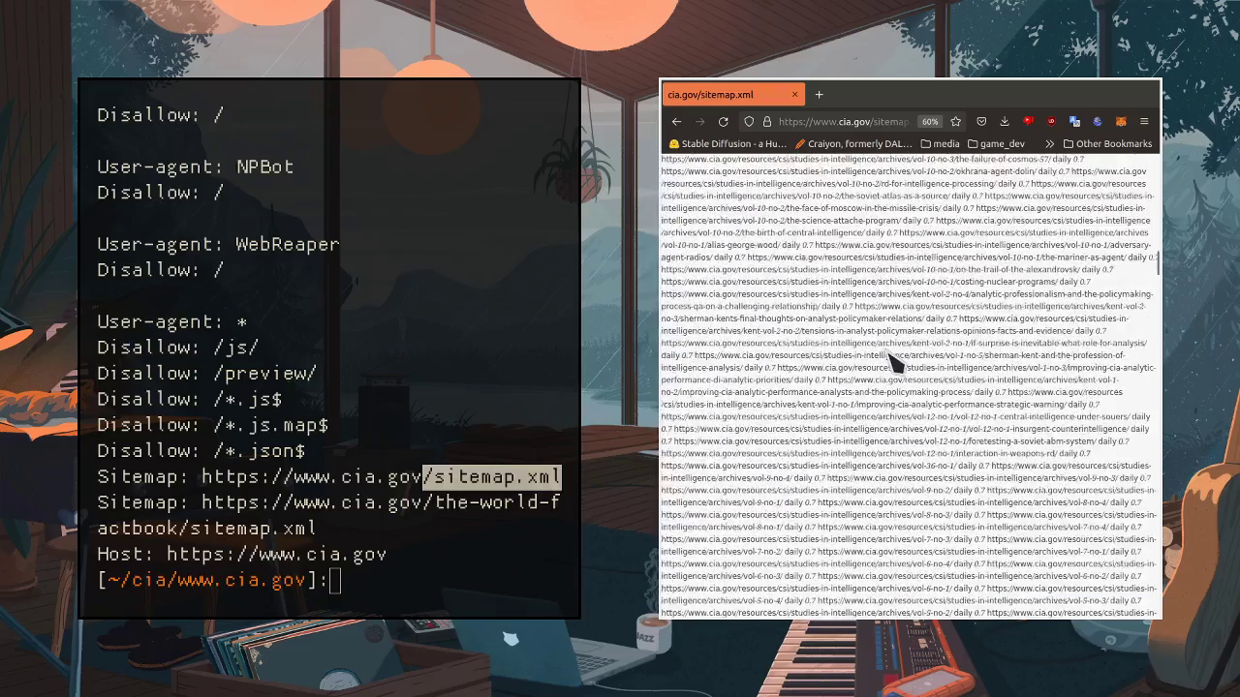
pyautogui.scroll(-3, 891, 354)
pyautogui.scroll(-3, 891, 355)
pyautogui.scroll(-3, 894, 357)
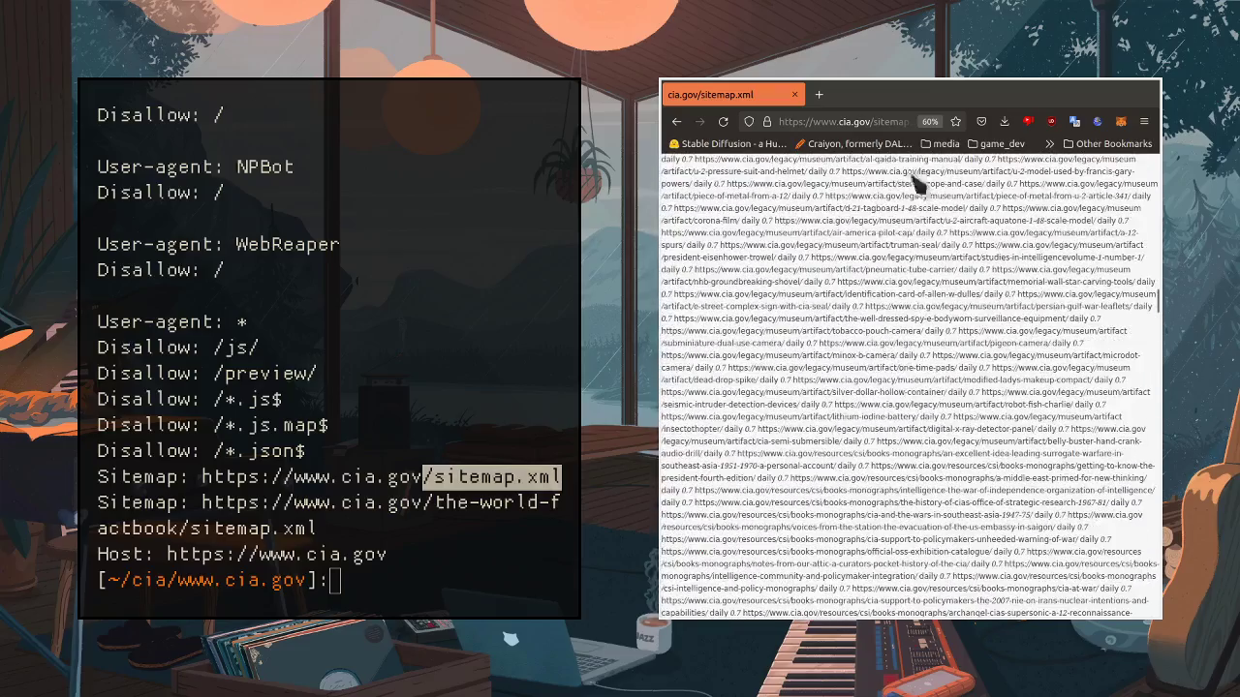
# Step: Replace the sitemap with a fresh tab and load cia.com
pyautogui.click(818, 94)
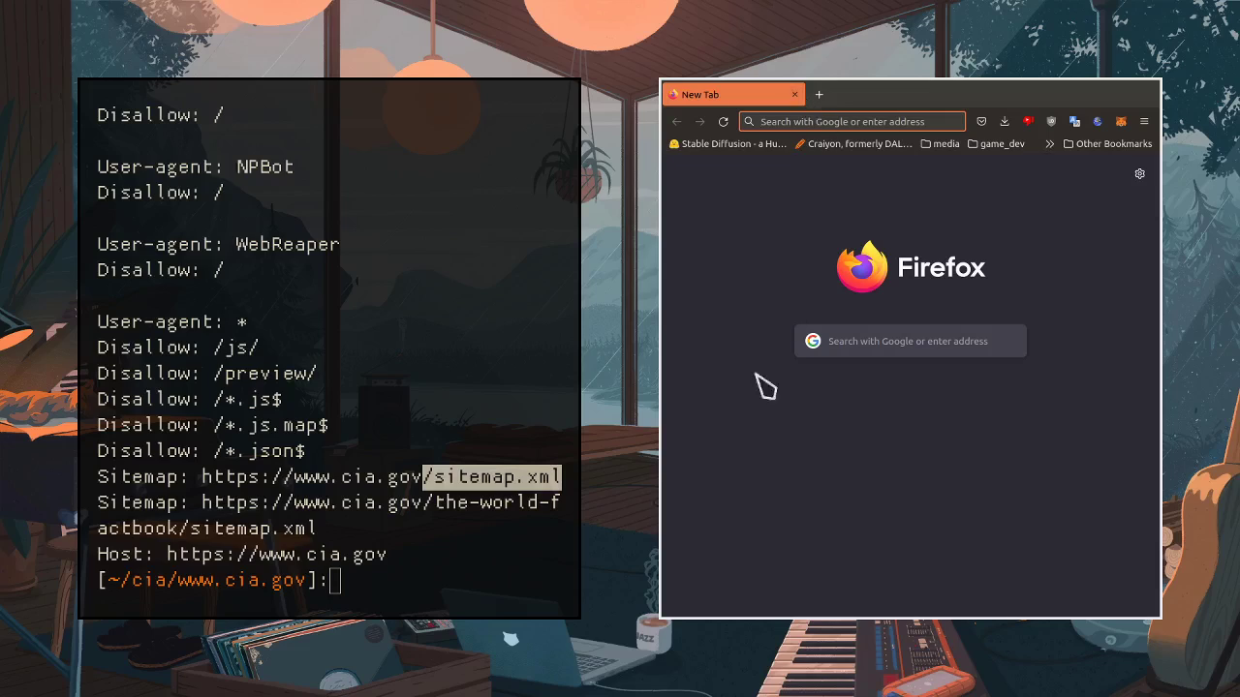
pyautogui.click(208, 513)
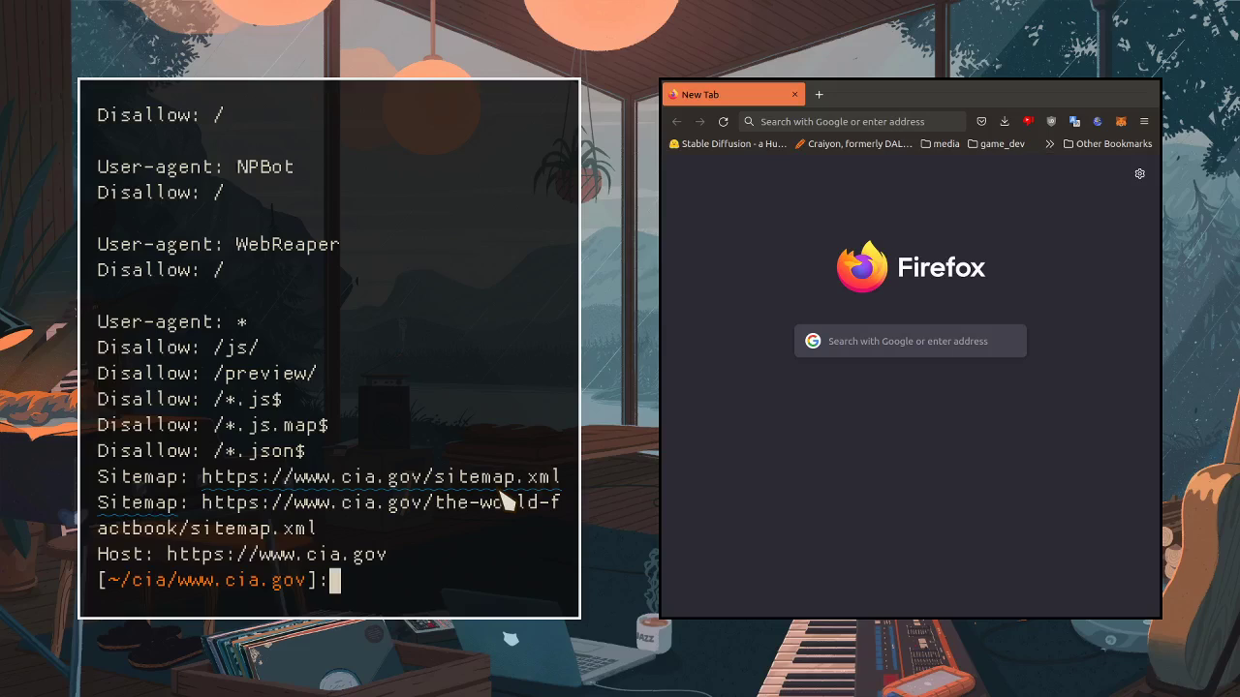
pyautogui.click(839, 122)
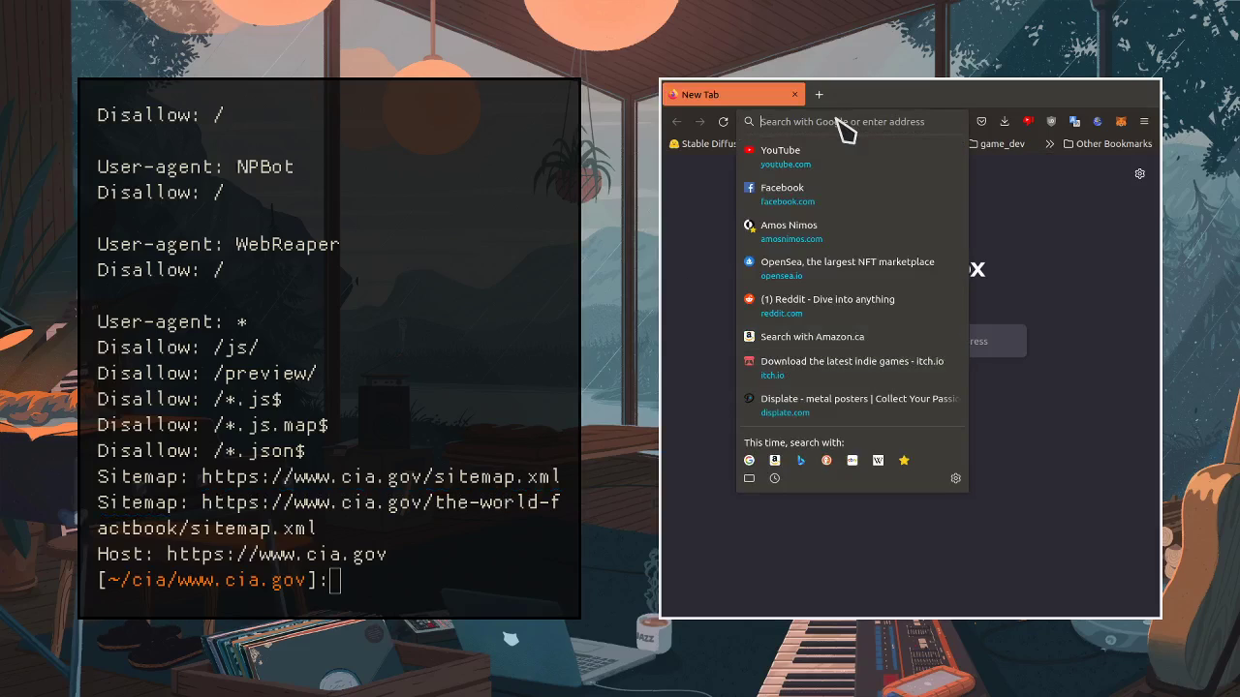
pyautogui.write('cia.com')
pyautogui.press('Return')
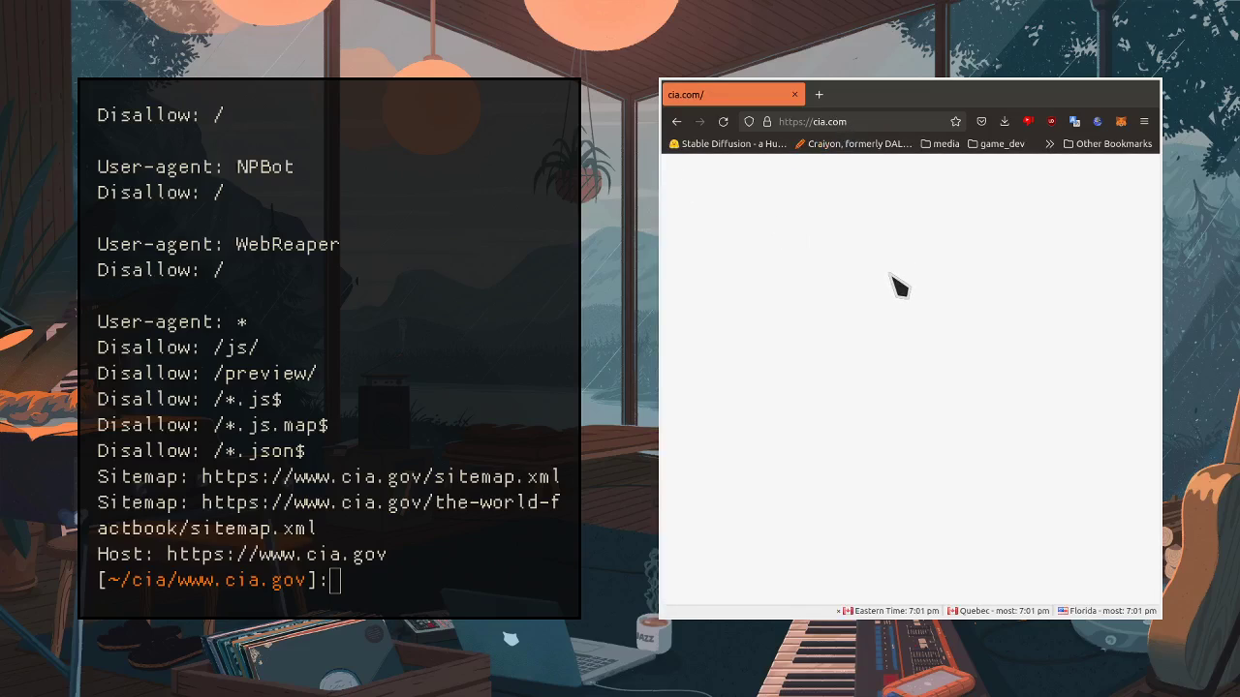
pyautogui.click(825, 124)
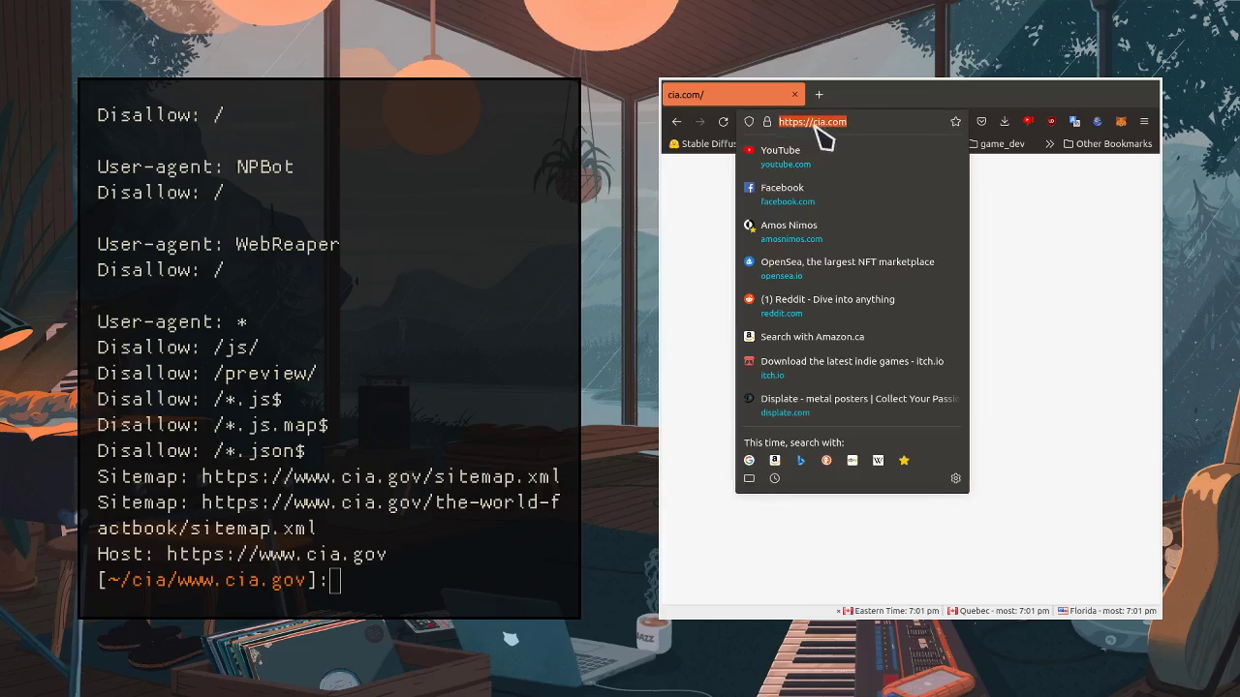
pyautogui.write('www.')
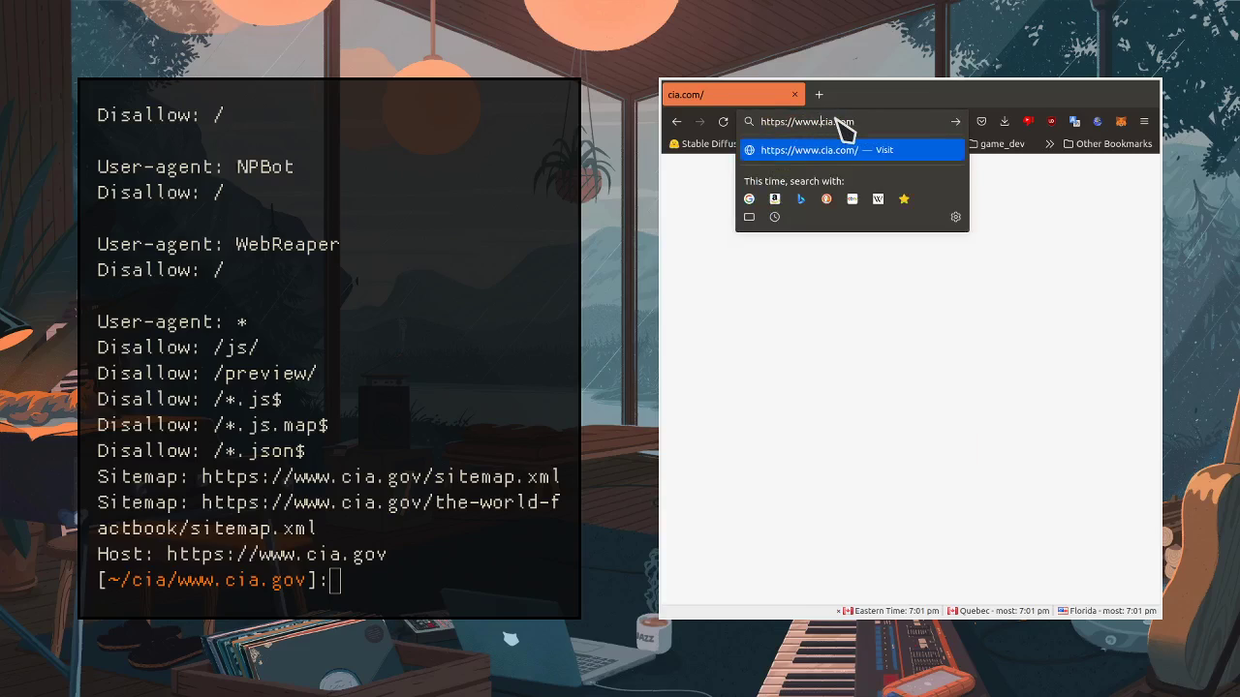
pyautogui.press('Return')
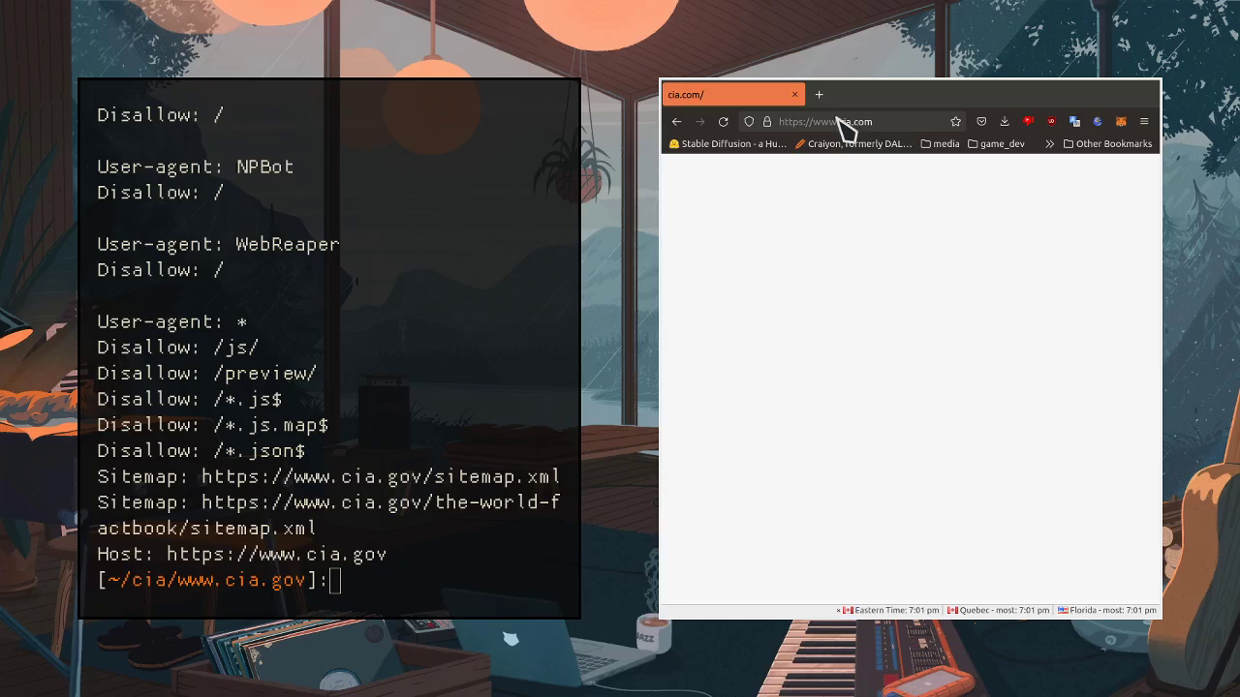
pyautogui.click(837, 123)
pyautogui.click(821, 87)
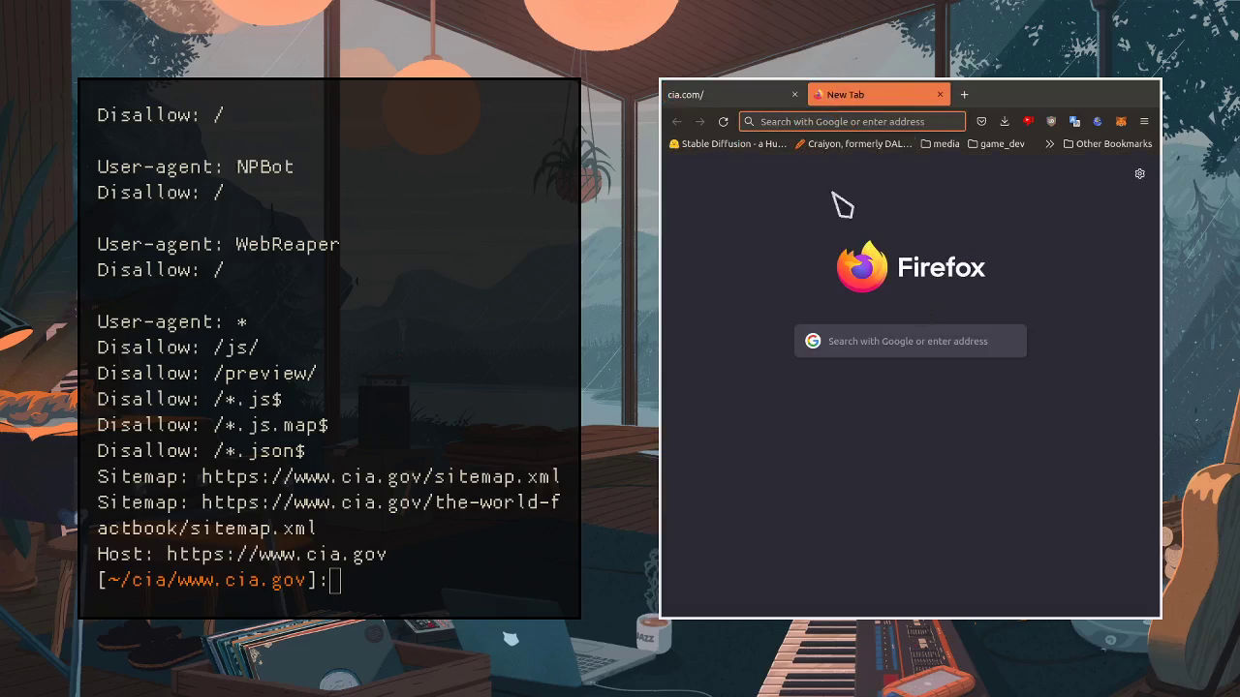
pyautogui.hotkey('ctrl', 'pageup')
# Step: Inspect the blank page's markup and iframe, then close DevTools and both Firefox tabs
pyautogui.rightClick(866, 303)
pyautogui.click(938, 403)
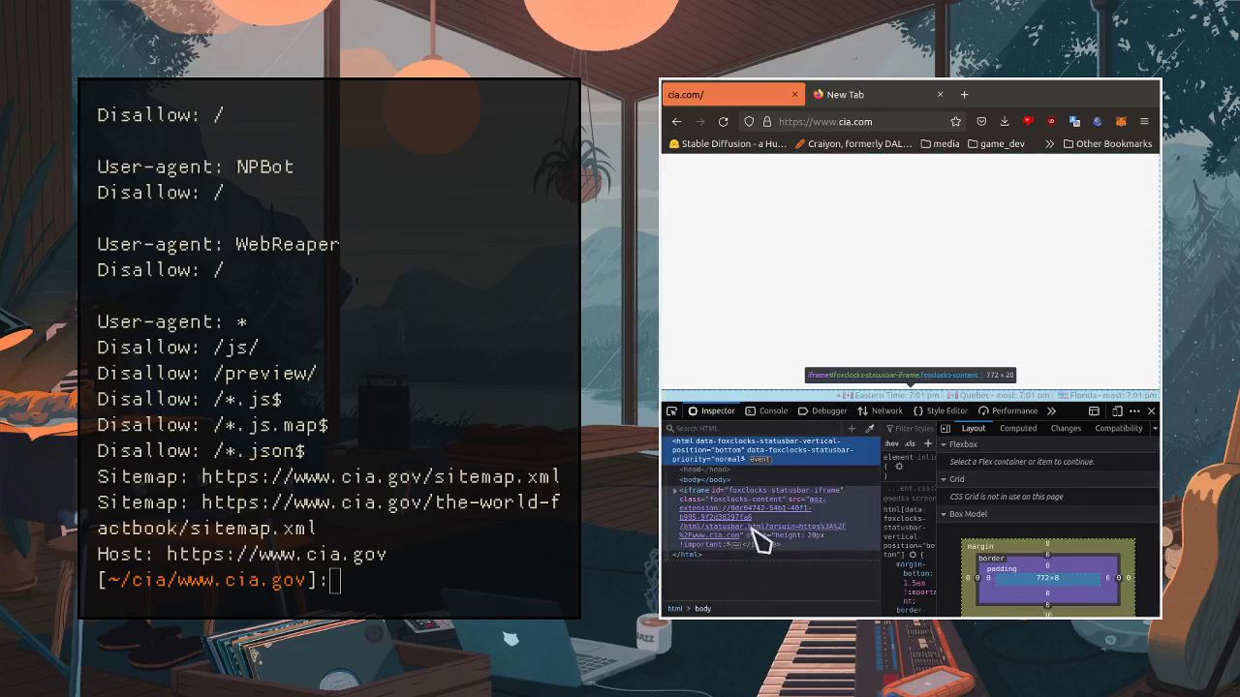
pyautogui.click(746, 523)
pyautogui.moveTo(746, 523); pyautogui.dragTo(831, 582)
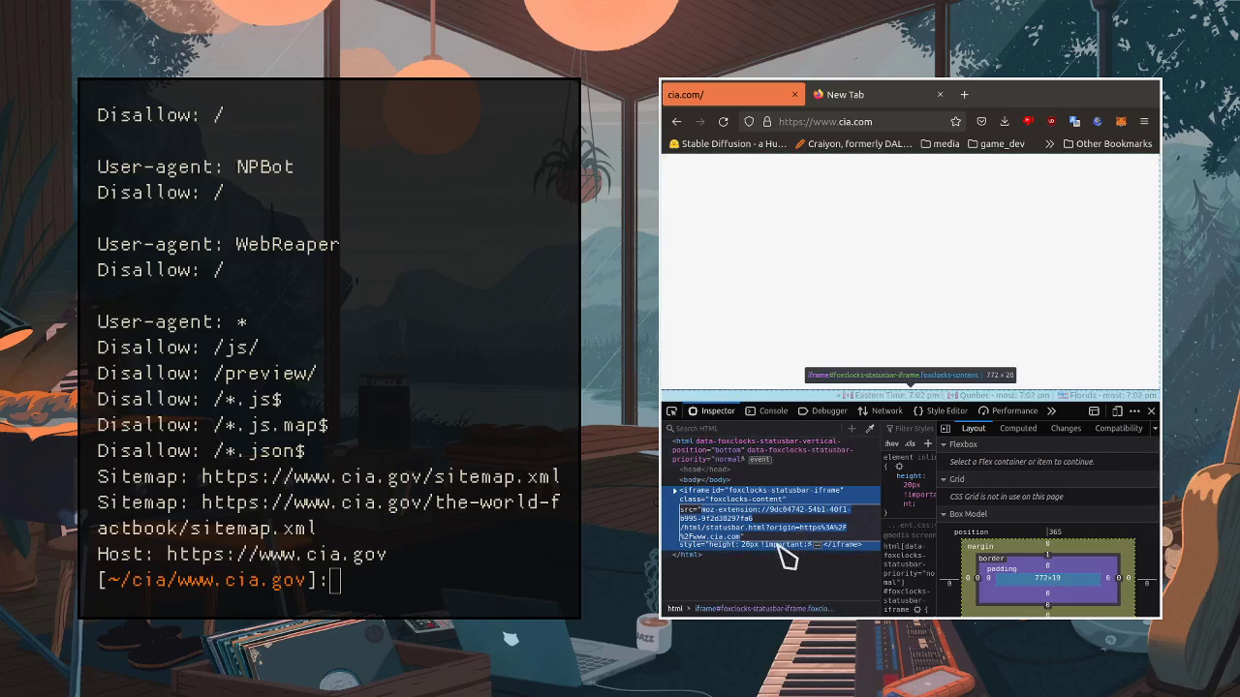
pyautogui.click(778, 461)
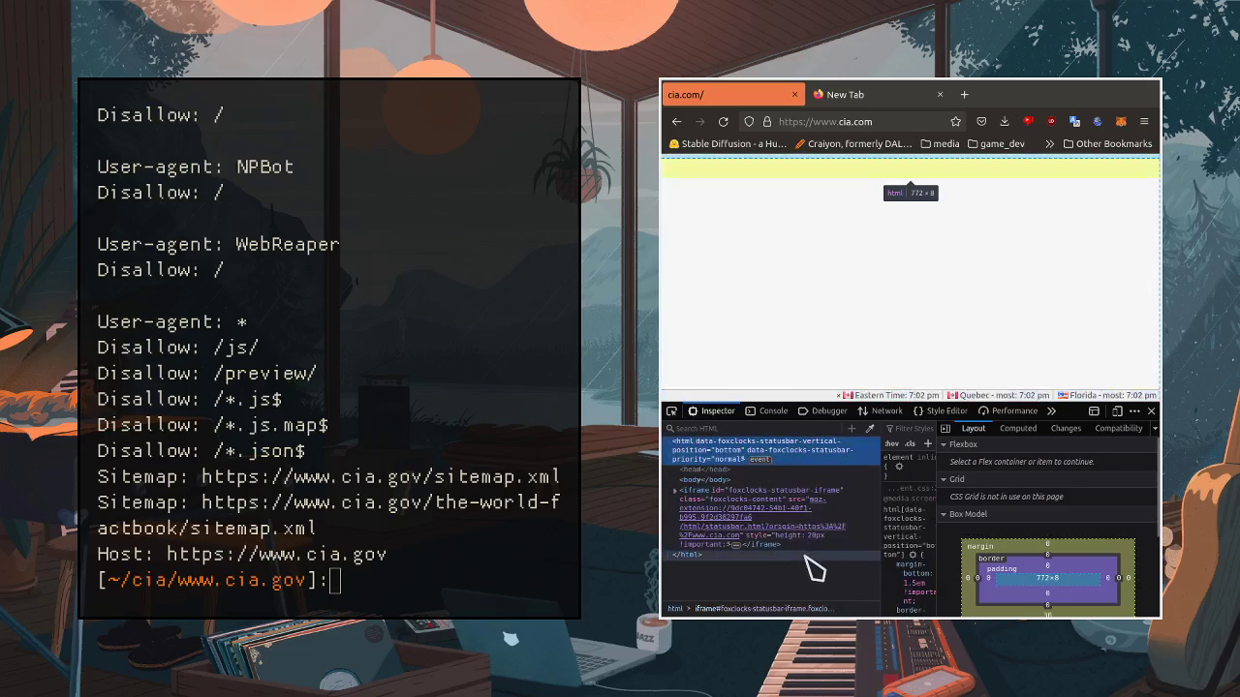
pyautogui.click(1151, 411)
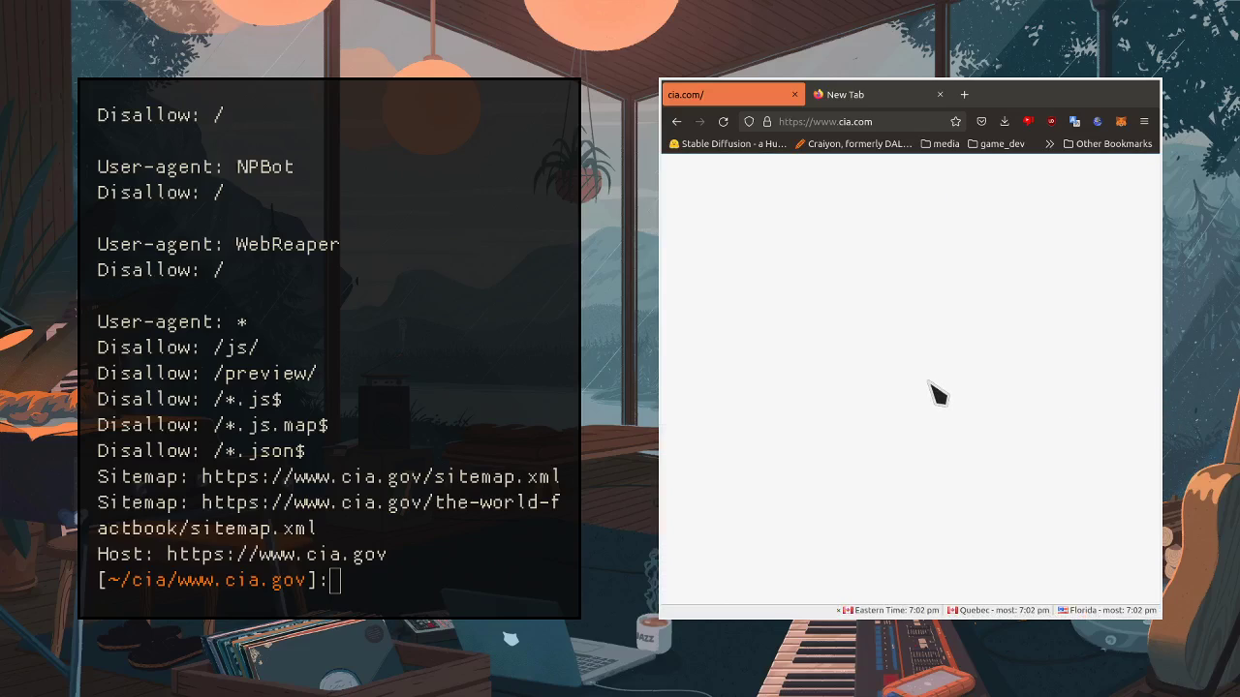
pyautogui.click(794, 94)
pyautogui.click(793, 94)
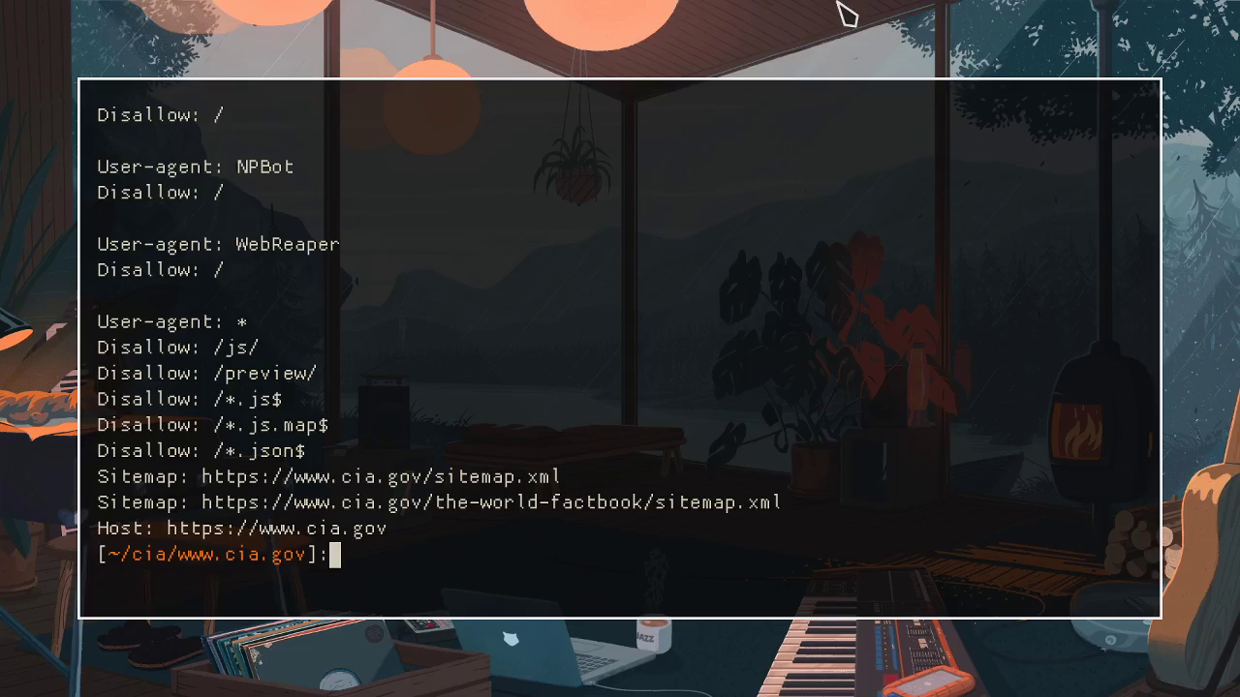
# Step: Review the robots.txt User-agent: * crawler rules by scrolling through the terminal output
pyautogui.moveTo(175, 322)
pyautogui.mouseDown()
pyautogui.moveTo(243, 325)
pyautogui.moveTo(97, 324)
pyautogui.mouseUp()
pyautogui.click(250, 321)
pyautogui.click(290, 327)
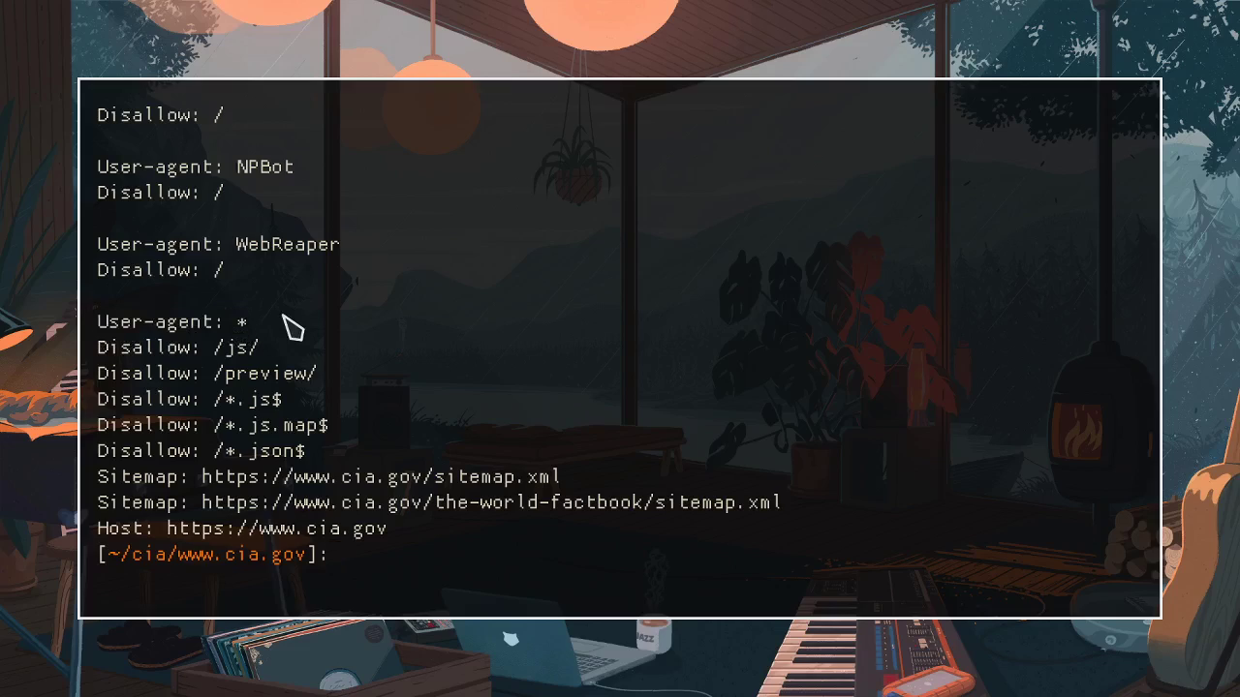
pyautogui.scroll(9, 290, 327)
pyautogui.scroll(-7, 291, 327)
pyautogui.scroll(-2, 291, 326)
pyautogui.scroll(8, 236, 395)
pyautogui.scroll(8, 236, 395)
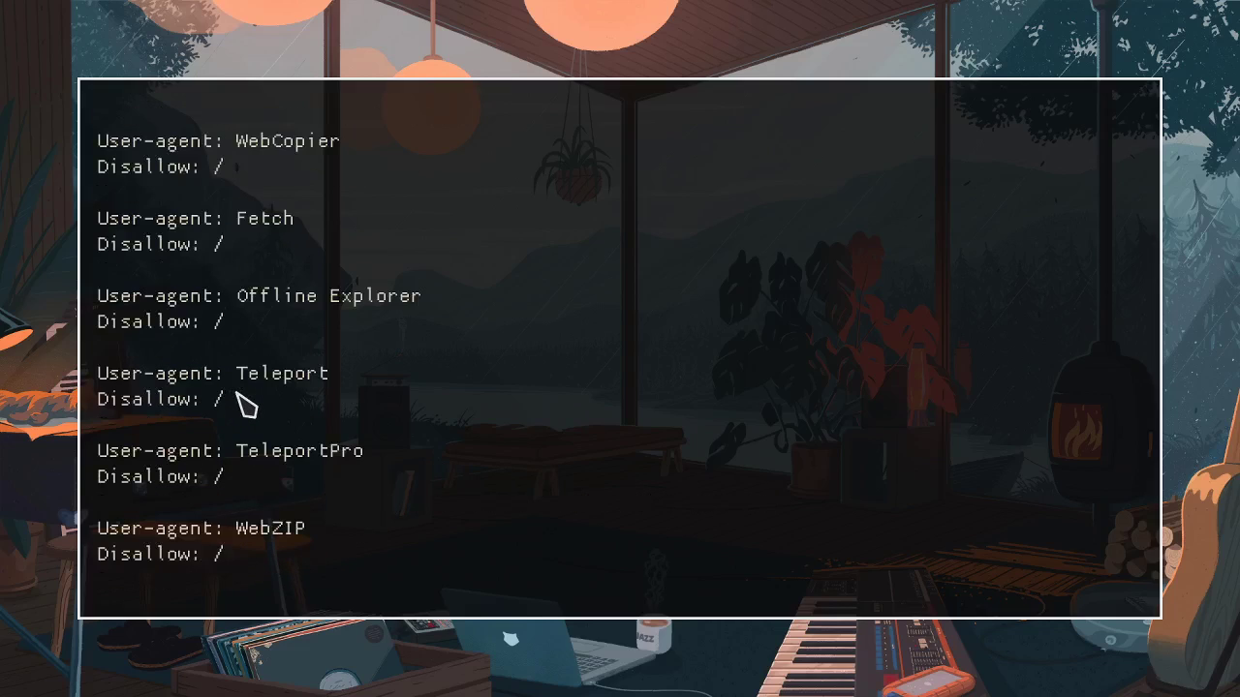
pyautogui.scroll(-10, 272, 426)
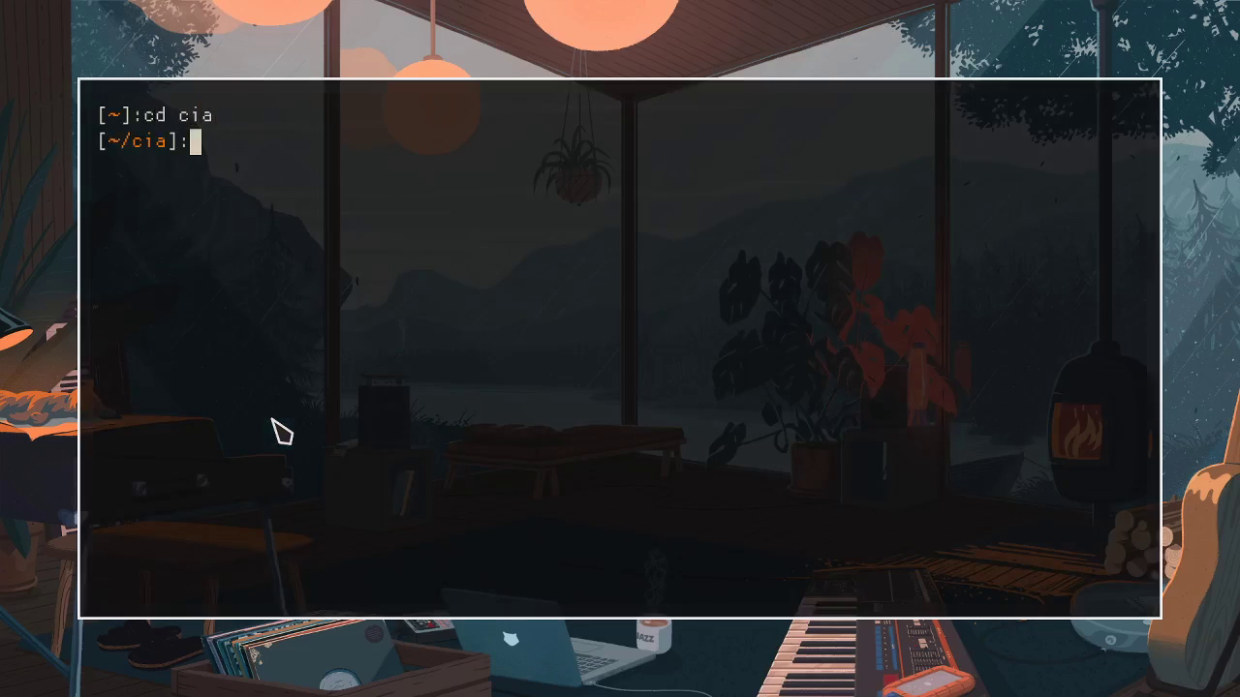
pyautogui.write('ls cd w')
pyautogui.press('Tab')
pyautogui.press('Return')
pyautogui.write('ls ')
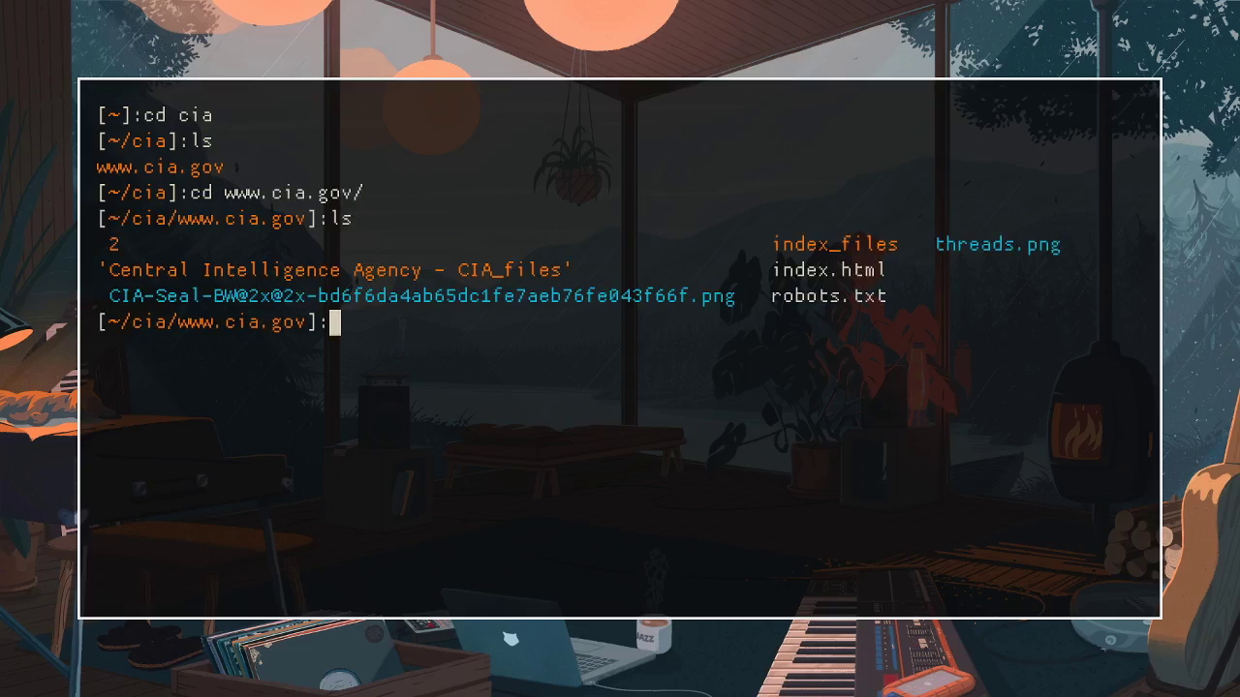
pyautogui.write('cd')
pyautogui.press('BackSpace')
pyautogui.press('BackSpace')
pyautogui.write('nano ')
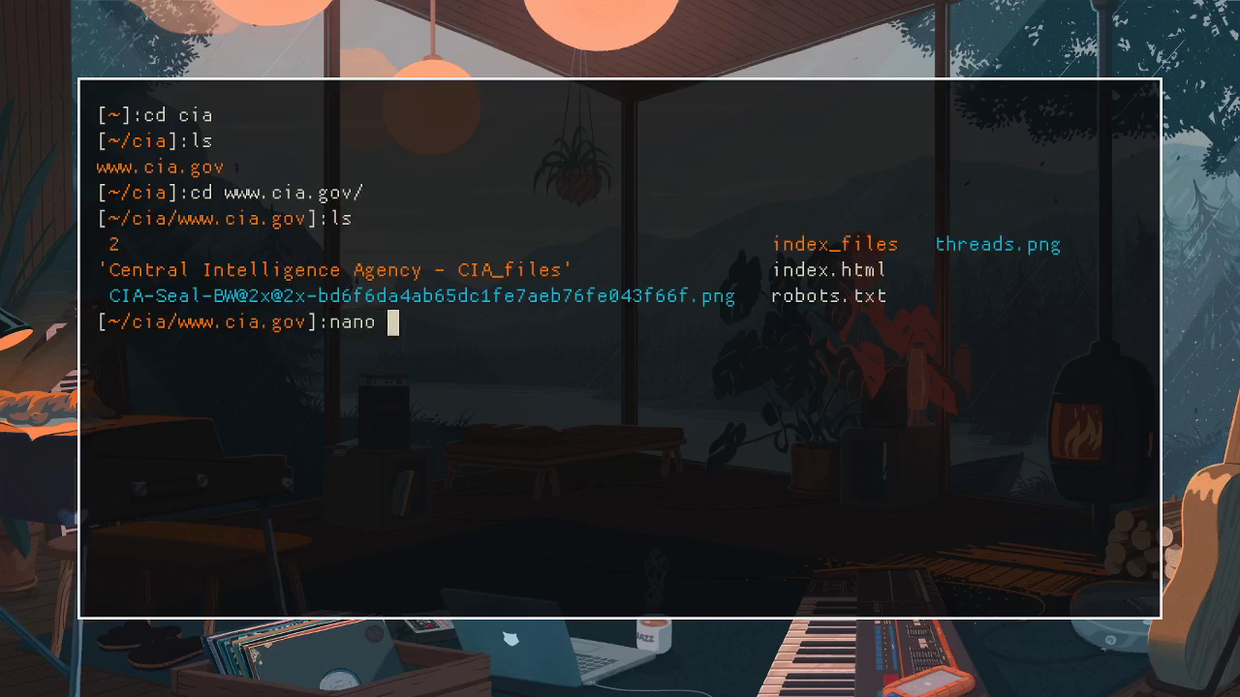
pyautogui.write('in')
pyautogui.press('Tab')
pyautogui.press('Return')
pyautogui.hotkey('ctrl', 'x')
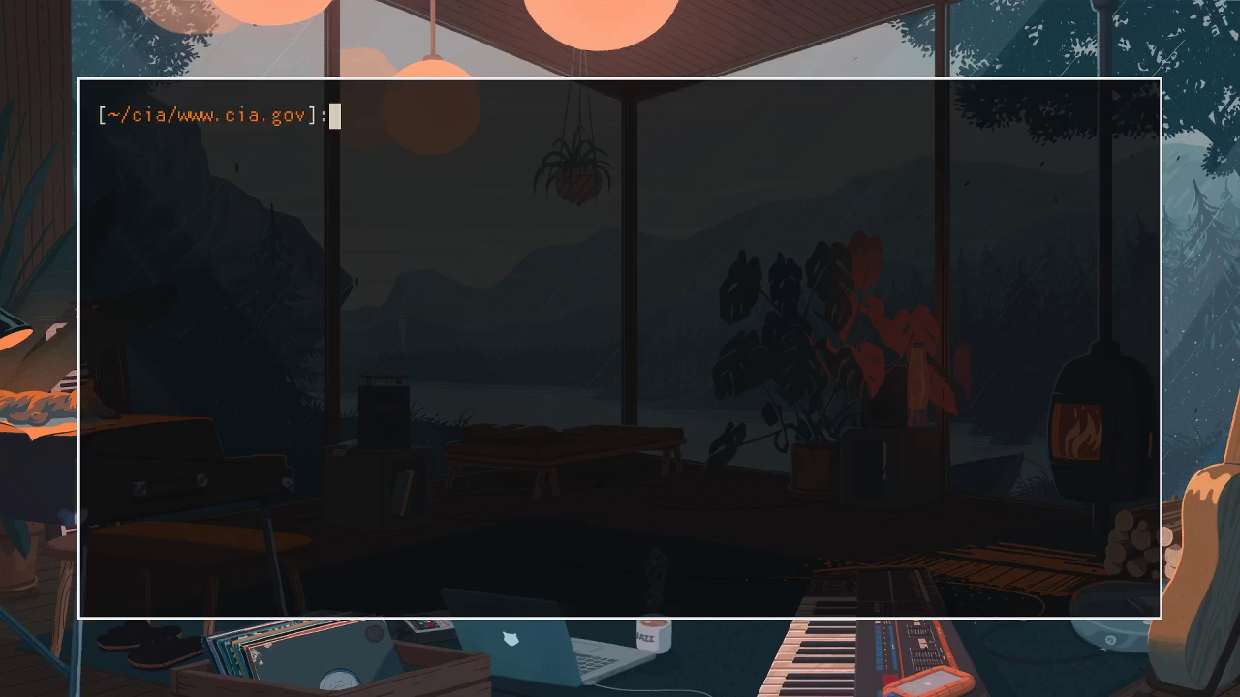
# Step: List the site files again and open index.html in nano
pyautogui.write('ls')
pyautogui.press('Return')
pyautogui.write('nano in')
pyautogui.press('Tab')
pyautogui.write('.')
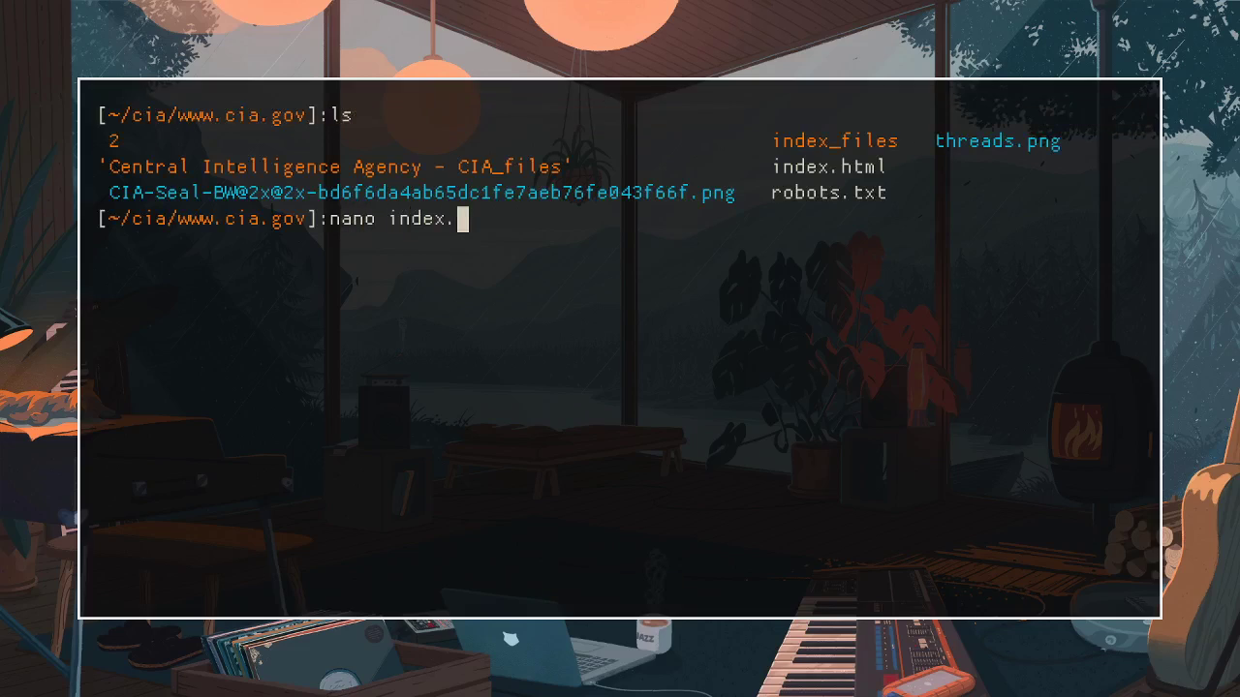
pyautogui.write('html')
pyautogui.press('Return')
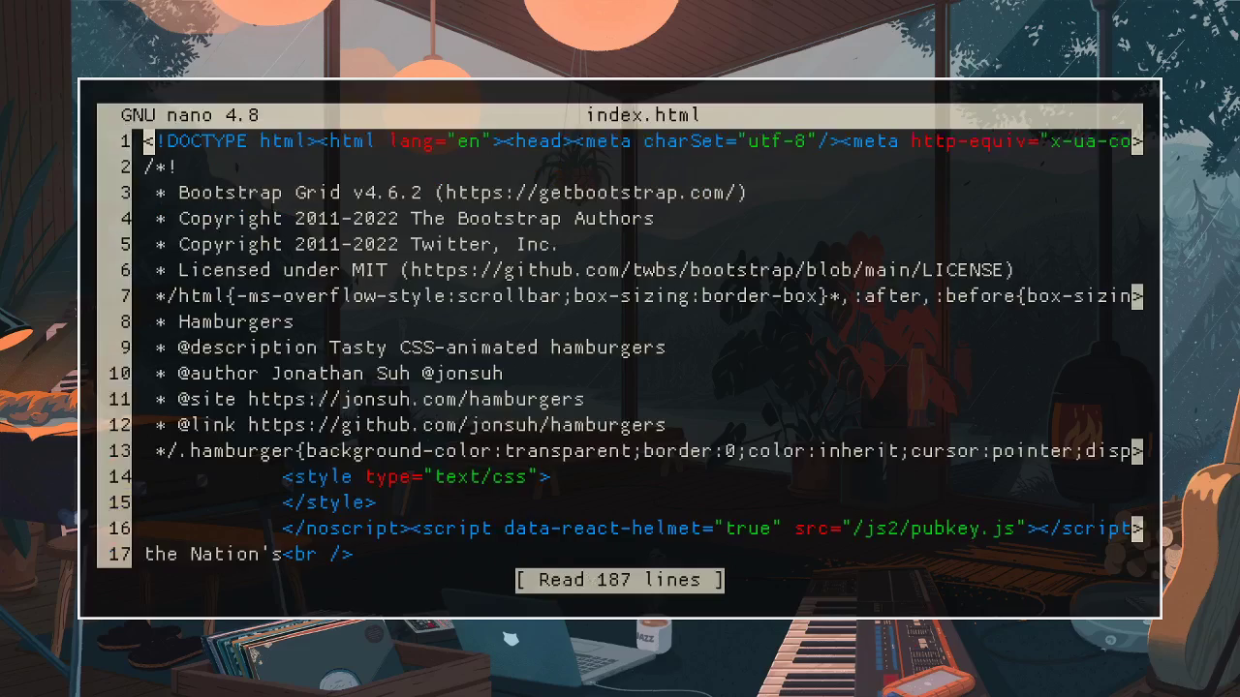
# Step: Scroll through index.html and read lines 34–35 around the 'CIA's legacy' sentence
pyautogui.scroll(-10, 291, 451)
pyautogui.scroll(-20, 291, 450)
pyautogui.scroll(-20, 291, 450)
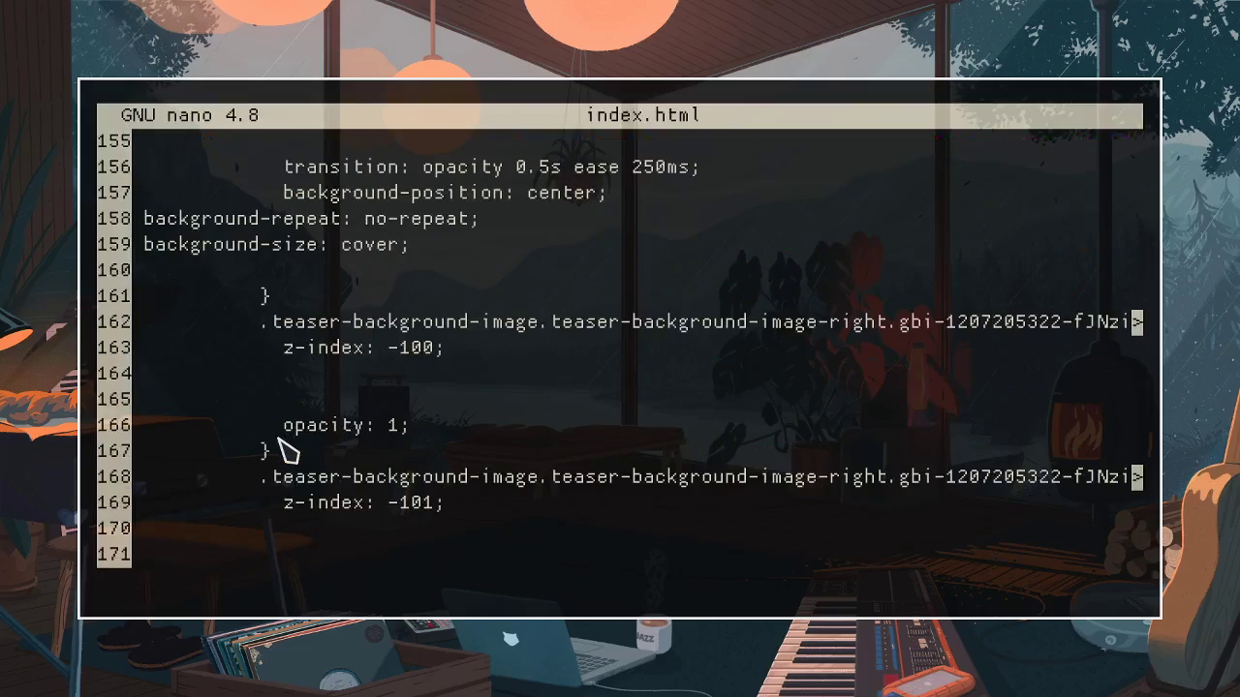
pyautogui.scroll(-6, 291, 450)
pyautogui.scroll(5, 426, 411)
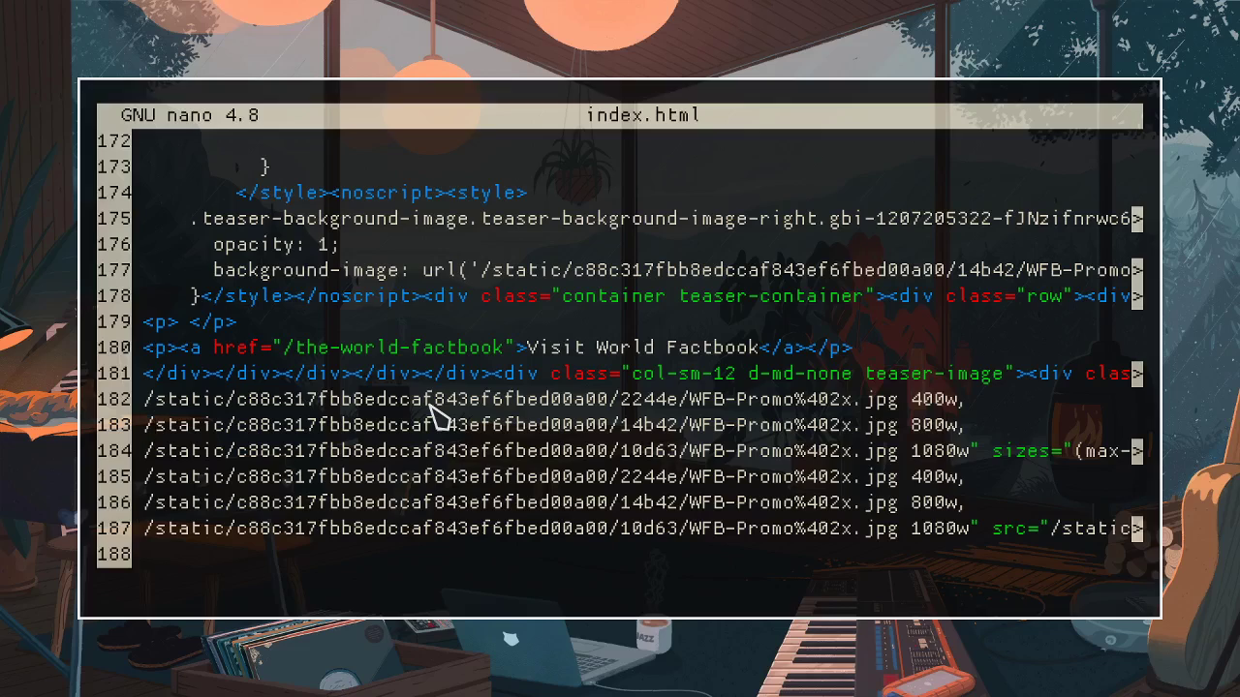
pyautogui.scroll(14, 455, 421)
pyautogui.scroll(15, 463, 424)
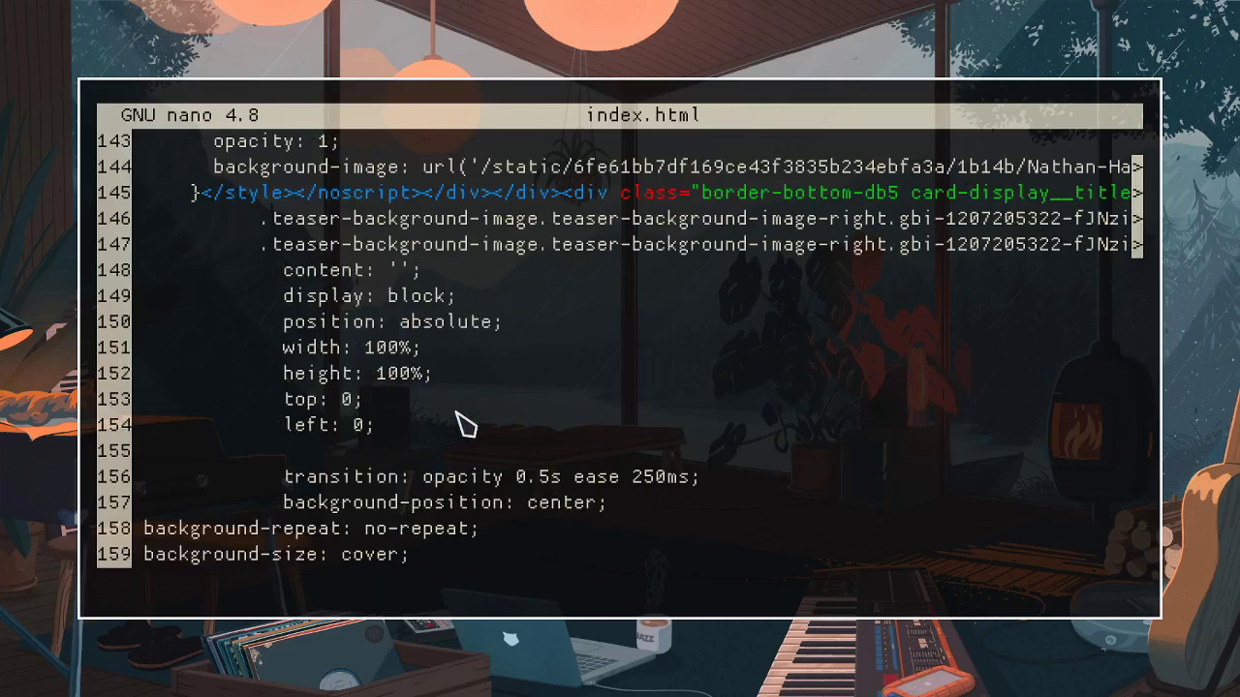
pyautogui.scroll(20, 463, 425)
pyautogui.scroll(15, 463, 424)
pyautogui.scroll(15, 463, 424)
pyautogui.scroll(15, 463, 424)
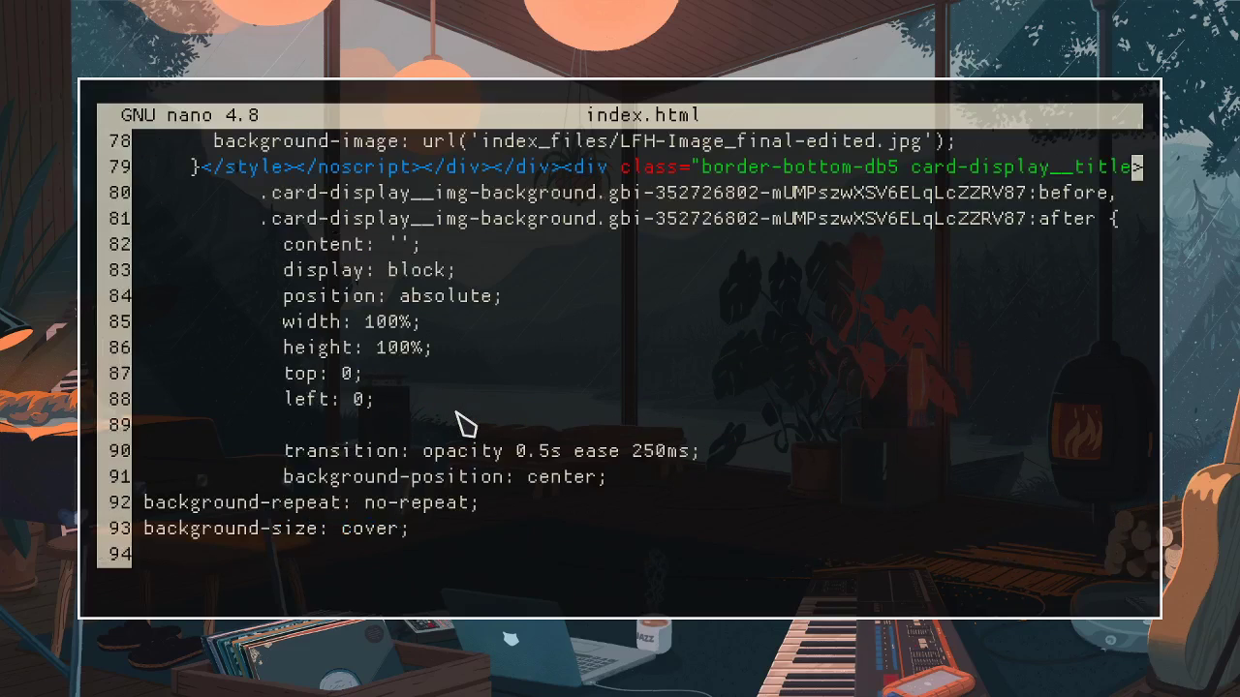
pyautogui.scroll(10, 463, 424)
pyautogui.scroll(10, 463, 424)
pyautogui.scroll(20, 463, 424)
pyautogui.scroll(5, 463, 424)
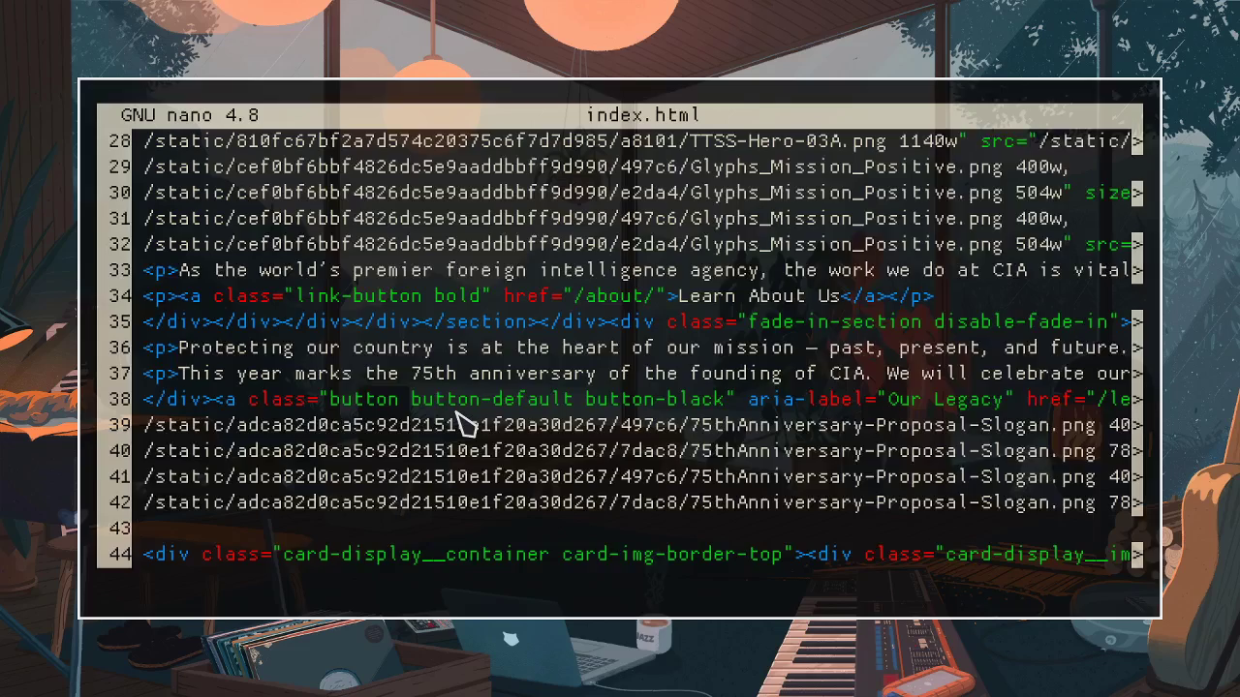
pyautogui.scroll(5, 463, 424)
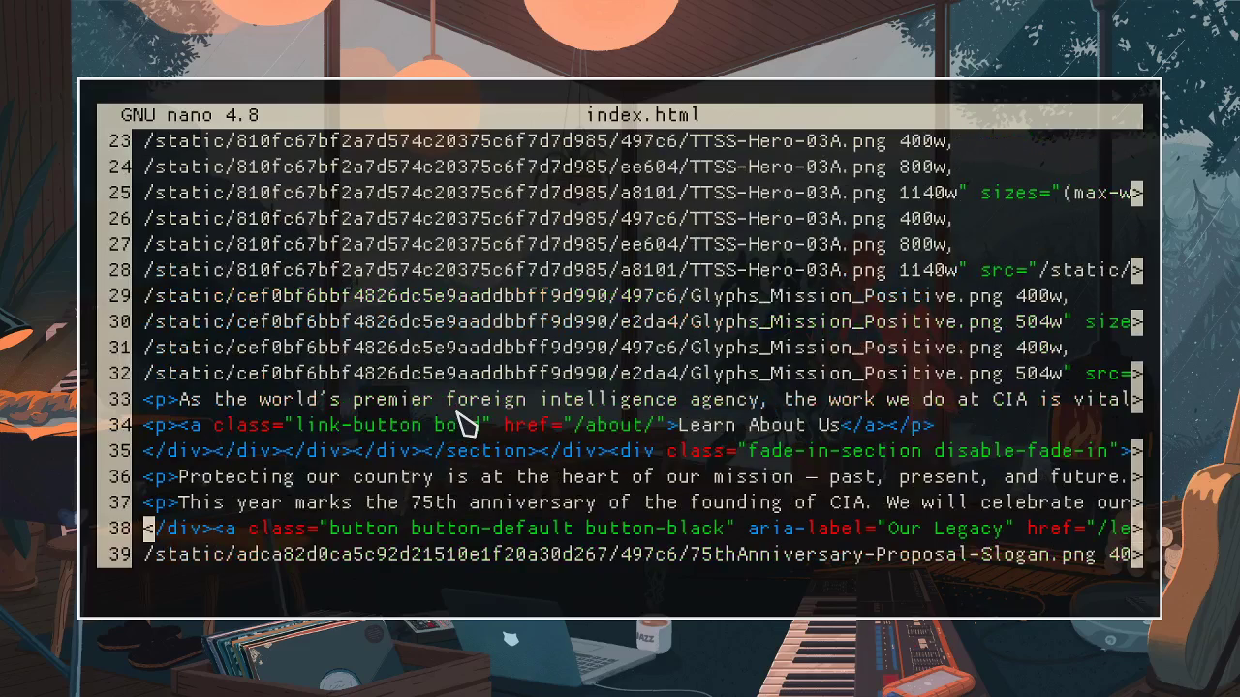
pyautogui.press('End')
pyautogui.press('Left')
pyautogui.press('Left')
pyautogui.press('Left')
pyautogui.press('Down')
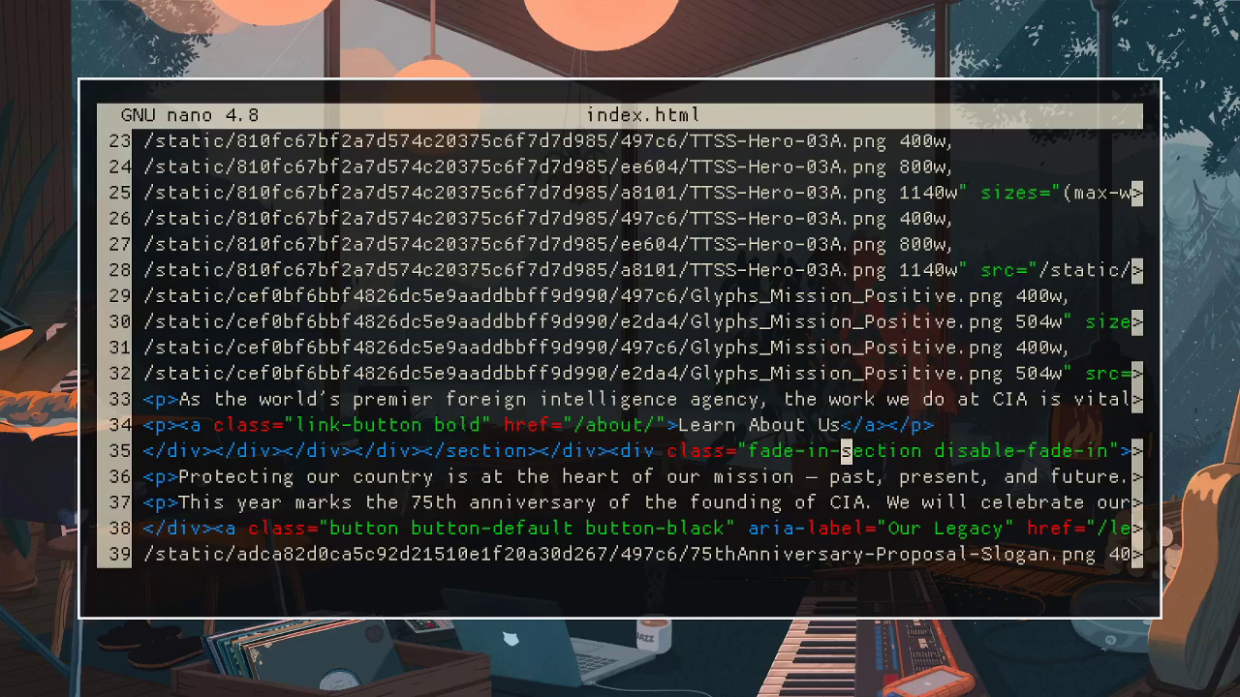
pyautogui.press('End')
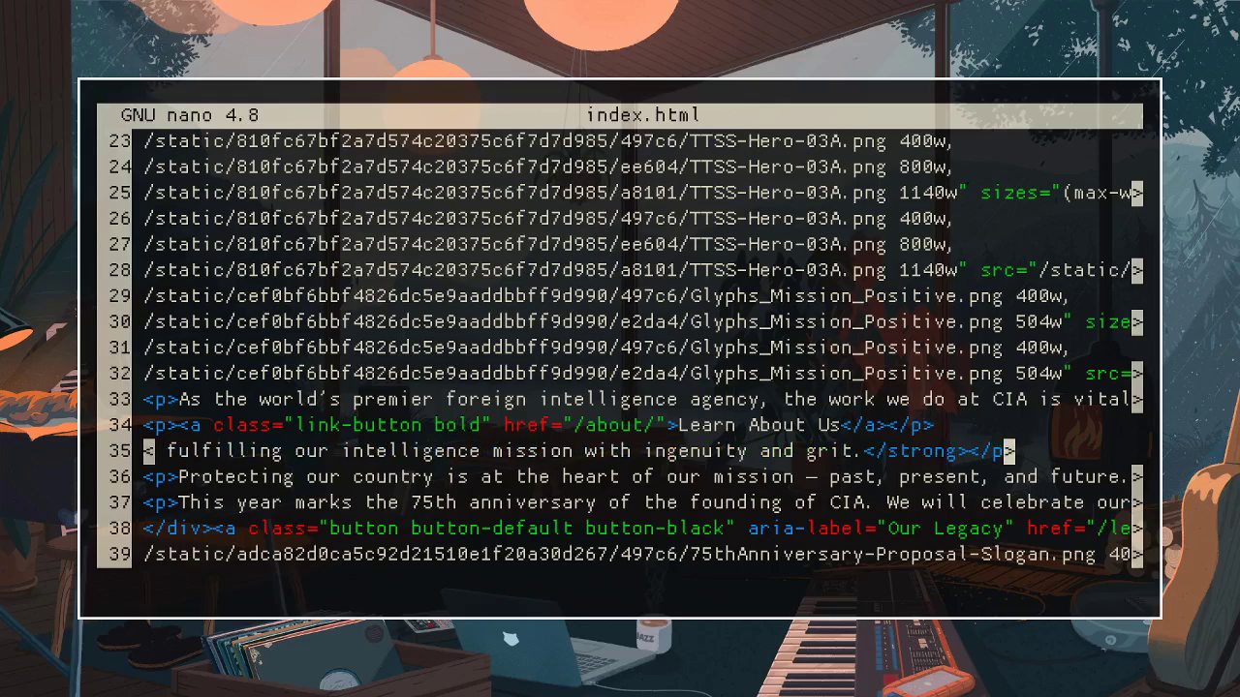
pyautogui.press('Left')
pyautogui.press('Left')
pyautogui.press('Left')
pyautogui.press('Left')
pyautogui.press('Left')
pyautogui.press('Left')
pyautogui.press('Left')
pyautogui.press('Left')
pyautogui.press('Left')
pyautogui.press('Left')
pyautogui.press('Left')
pyautogui.press('Left')
pyautogui.press('Left')
pyautogui.press('Left')
pyautogui.press('Left')
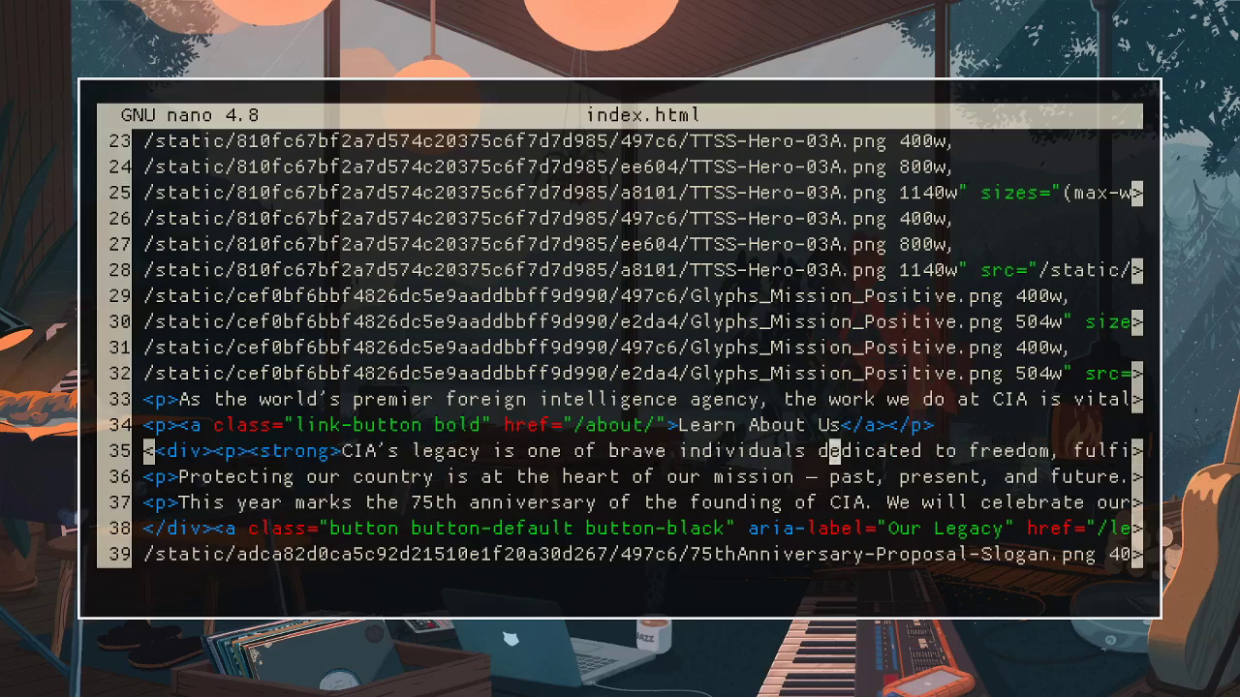
pyautogui.press('Left')
pyautogui.press('Left')
pyautogui.press('Left')
pyautogui.press('Left')
pyautogui.press('Left')
pyautogui.press('Left')
pyautogui.press('Left')
pyautogui.press('Left')
pyautogui.press('Left')
pyautogui.press('Left')
pyautogui.press('Left')
pyautogui.press('Left')
pyautogui.press('Left')
pyautogui.press('Left')
pyautogui.press('Left')
pyautogui.hotkey('ctrl', 'x')
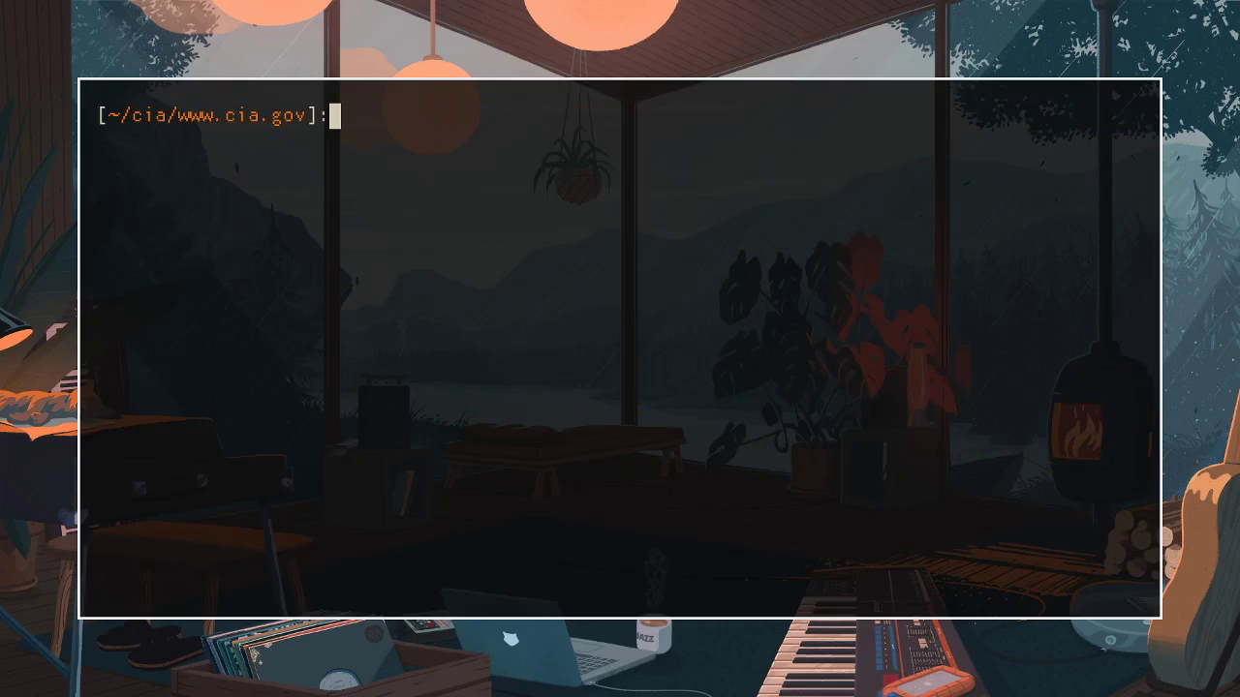
pyautogui.write('ls')
pyautogui.press('Return')
pyautogui.write('cd ')
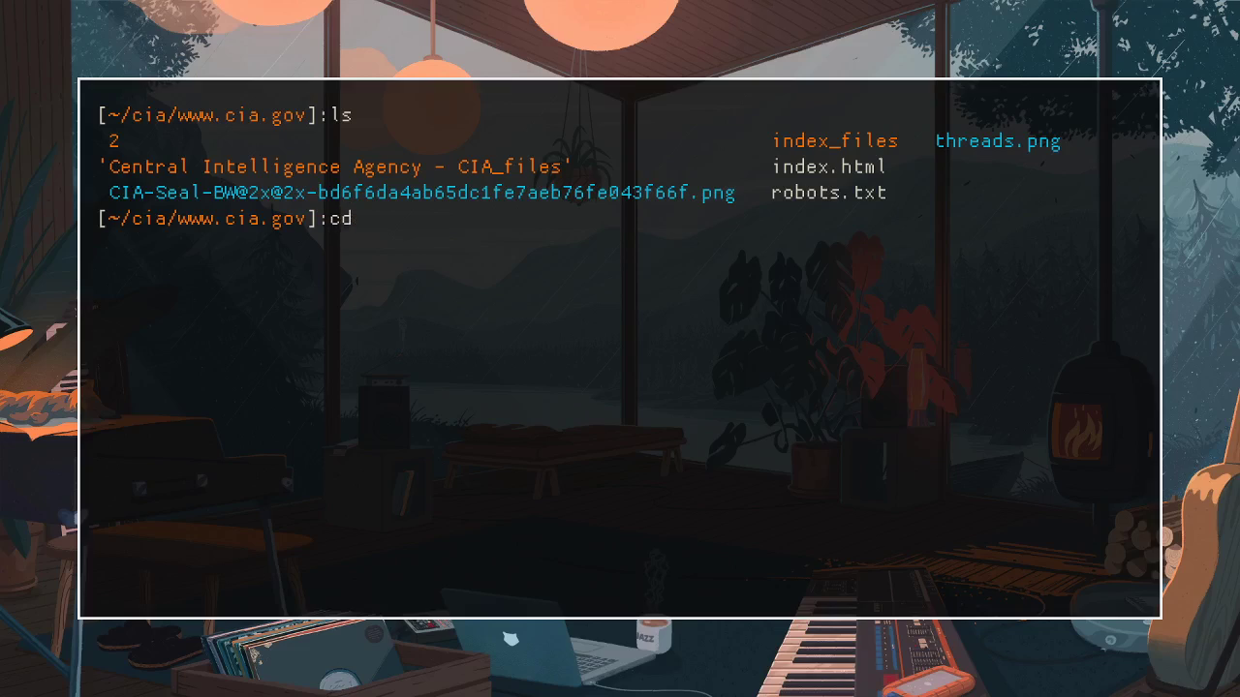
pyautogui.write('2')
pyautogui.press('Return')
pyautogui.write('ls')
pyautogui.press('Return')
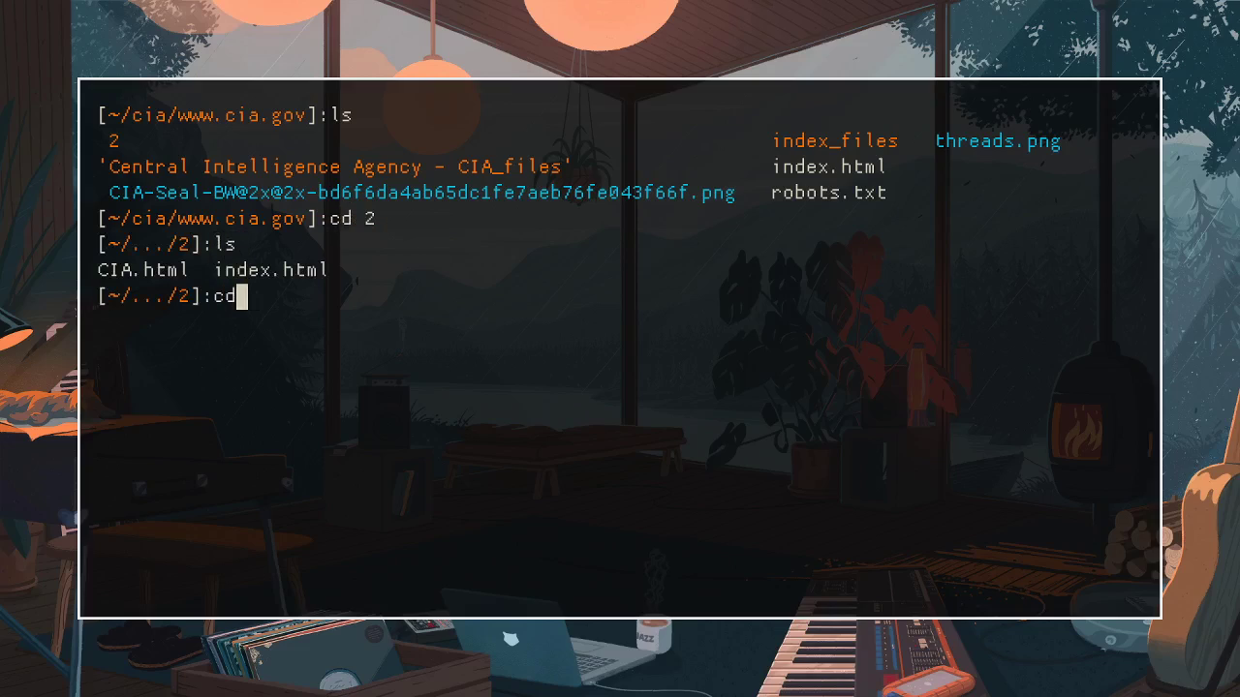
pyautogui.write(' ..')
pyautogui.press('Return')
pyautogui.write('ls')
pyautogui.press('Return')
# Step: Move into the index_files folder and list its files
pyautogui.write('cd')
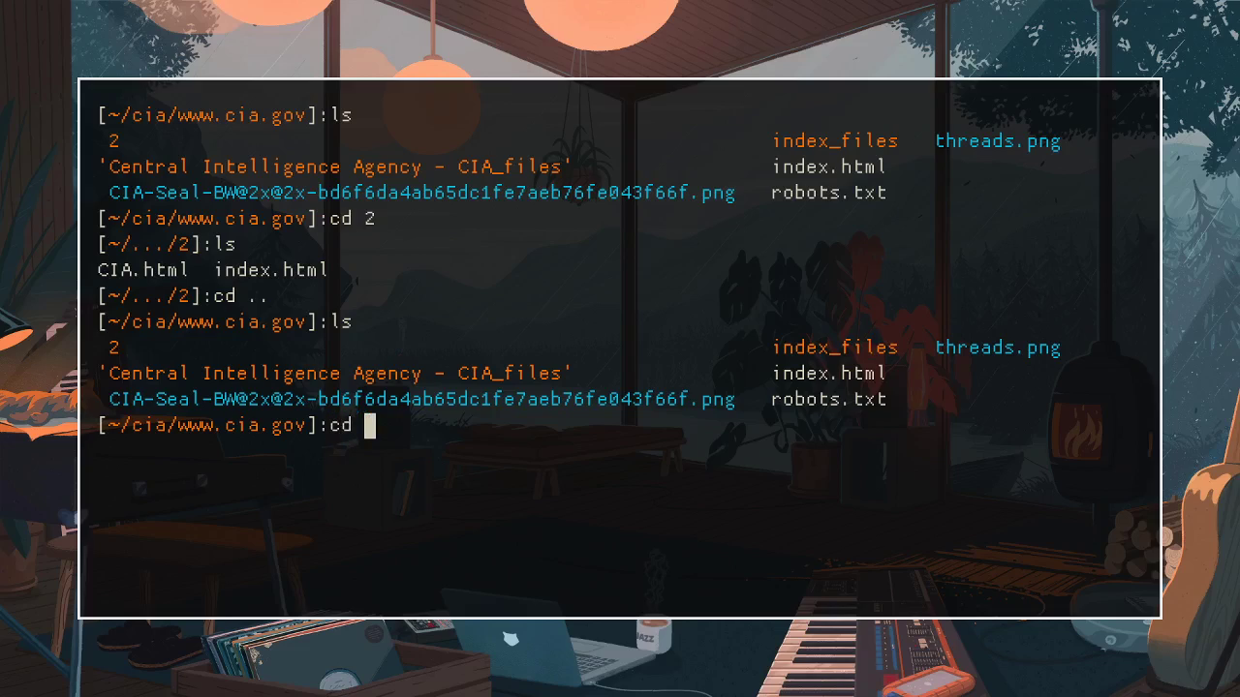
pyautogui.write('index_files/')
pyautogui.press('Return')
pyautogui.write('ls')
pyautogui.press('Return')
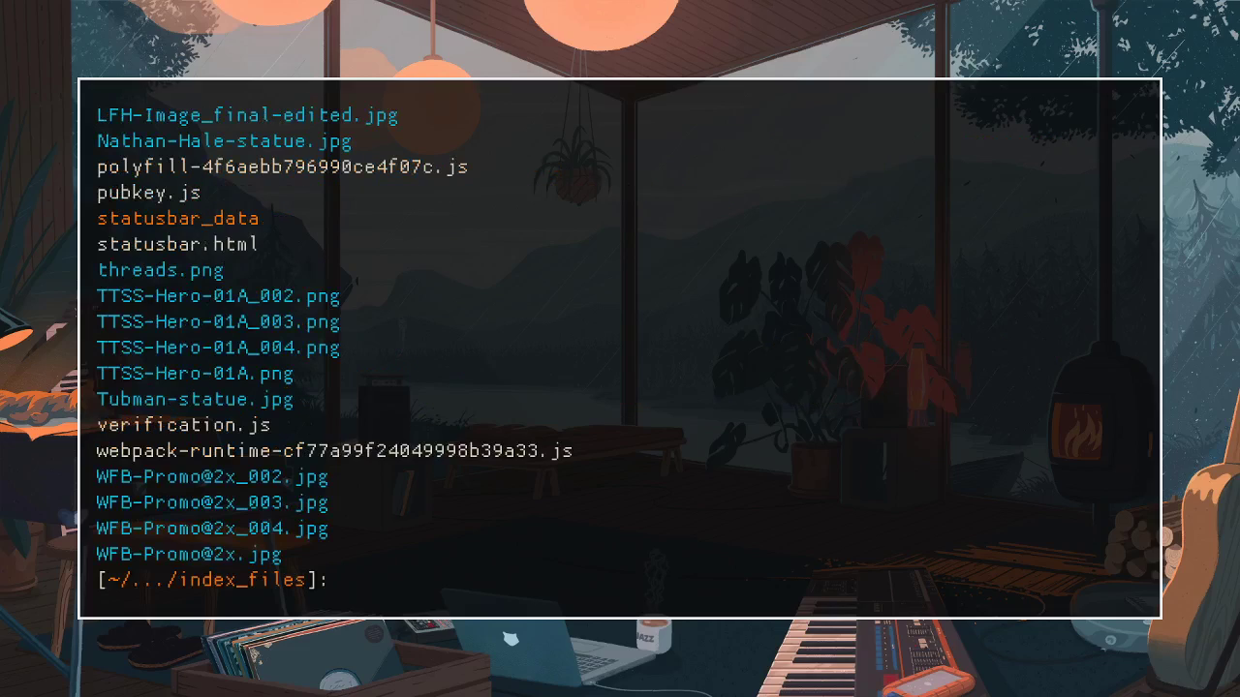
# Step: Open verification.js in nano and scroll down through its code
pyautogui.write('nano ')
pyautogui.write('veri')
pyautogui.press('Tab')
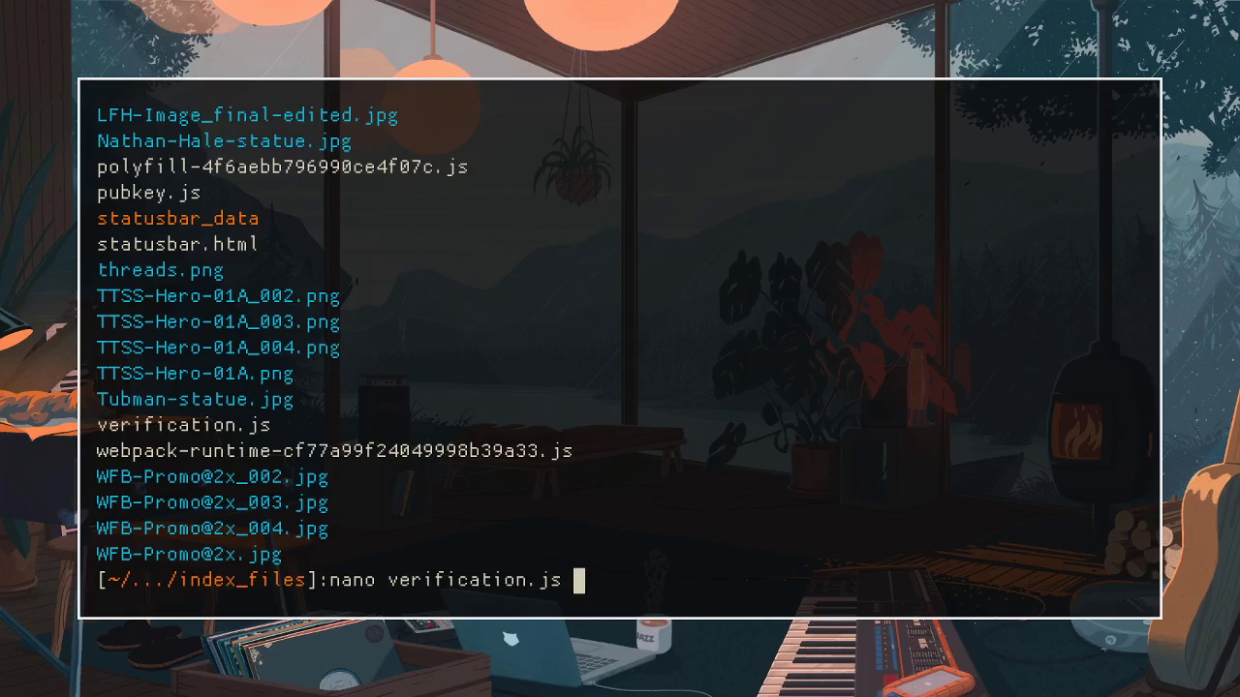
pyautogui.press('Return')
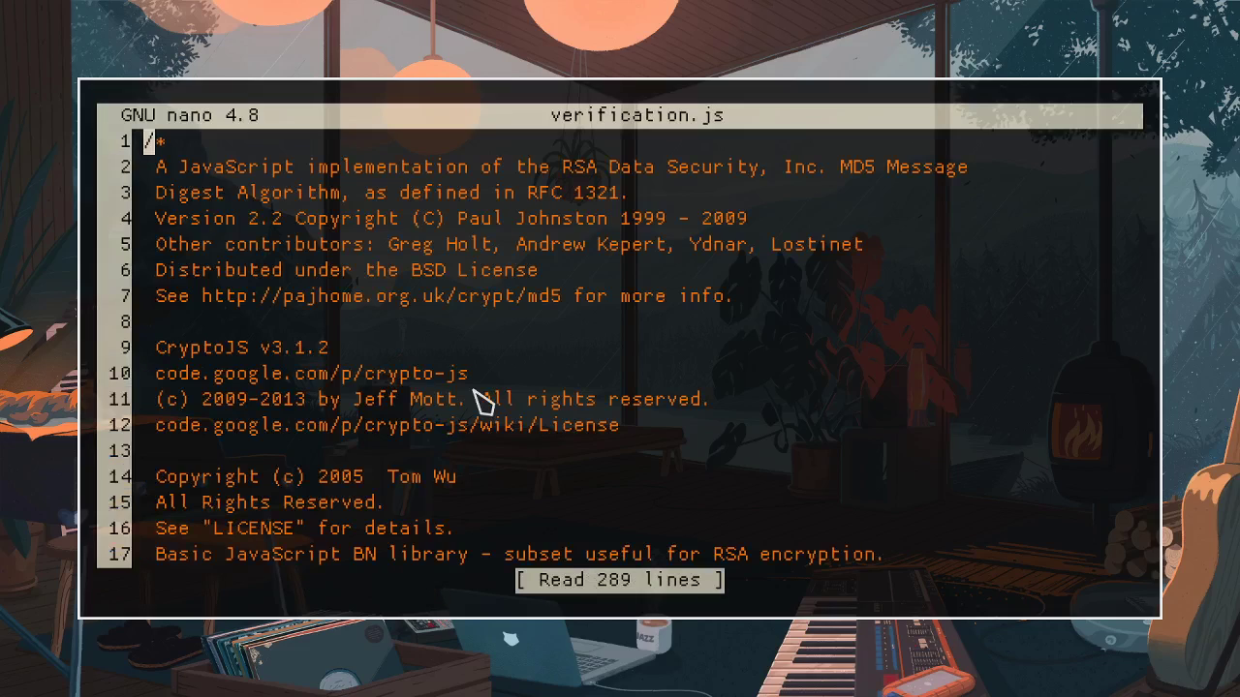
pyautogui.scroll(-19, 481, 399)
pyautogui.scroll(-4, 481, 399)
pyautogui.scroll(8, 482, 399)
pyautogui.scroll(5, 481, 399)
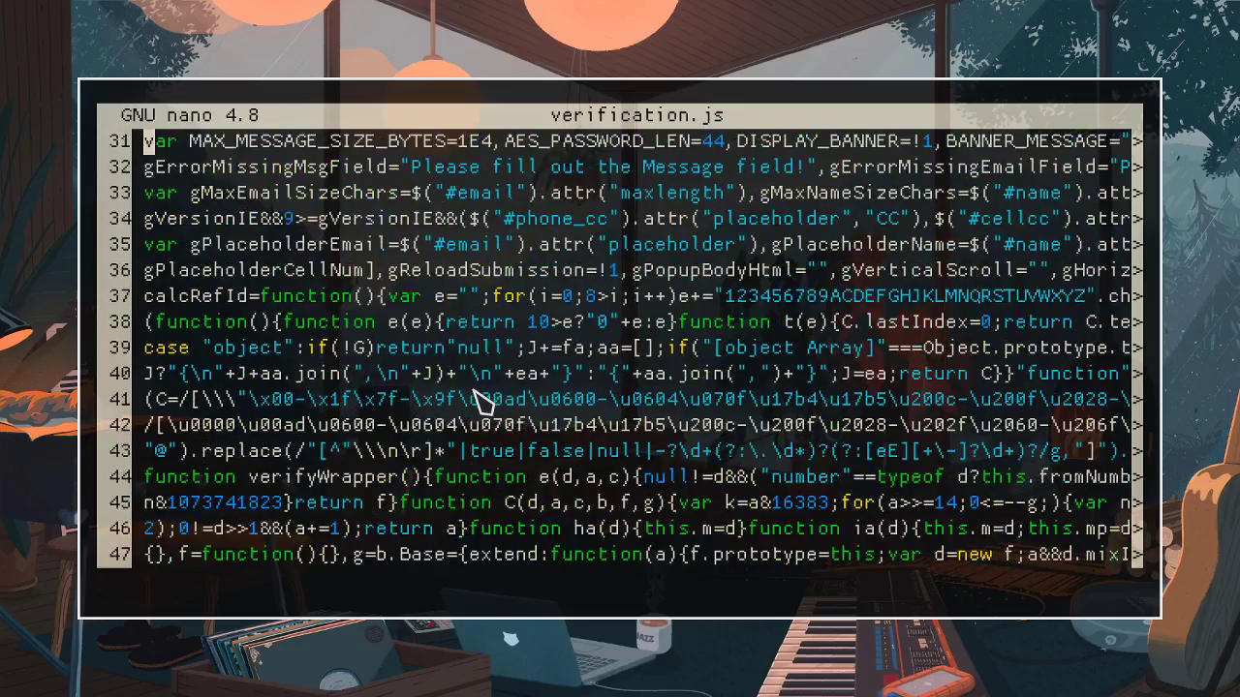
pyautogui.scroll(3, 481, 399)
pyautogui.scroll(3, 481, 399)
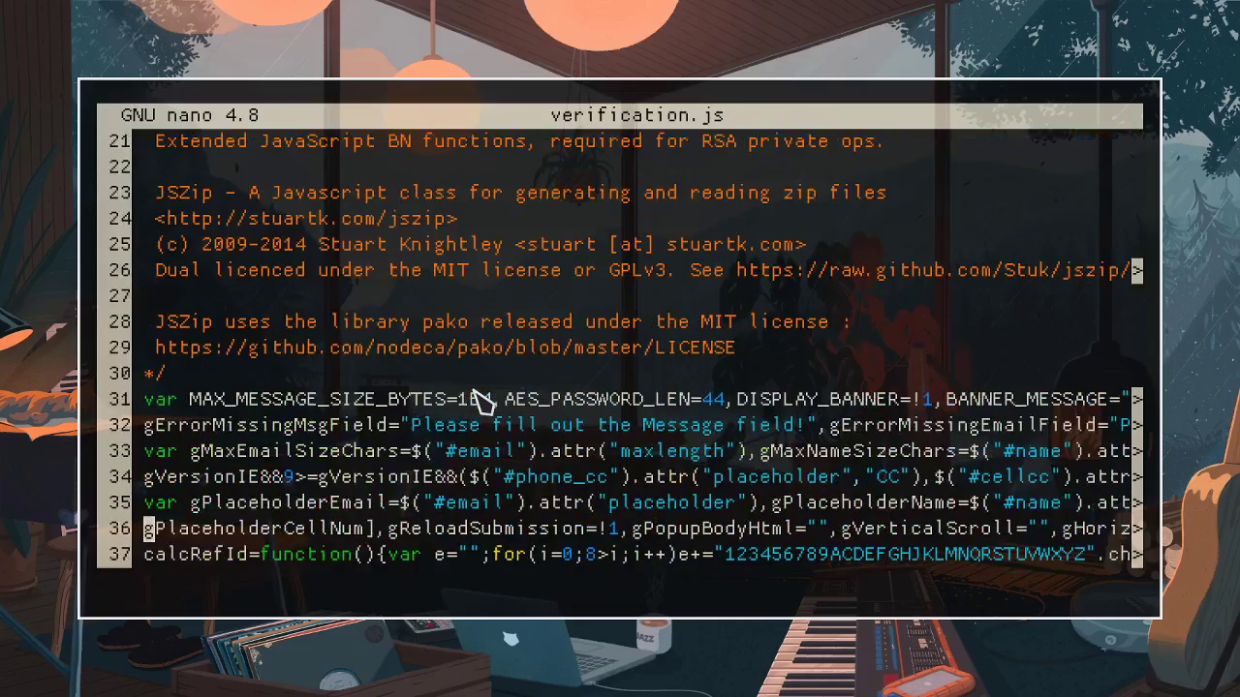
pyautogui.scroll(-6, 482, 399)
pyautogui.scroll(-5, 481, 399)
pyautogui.scroll(-10, 482, 399)
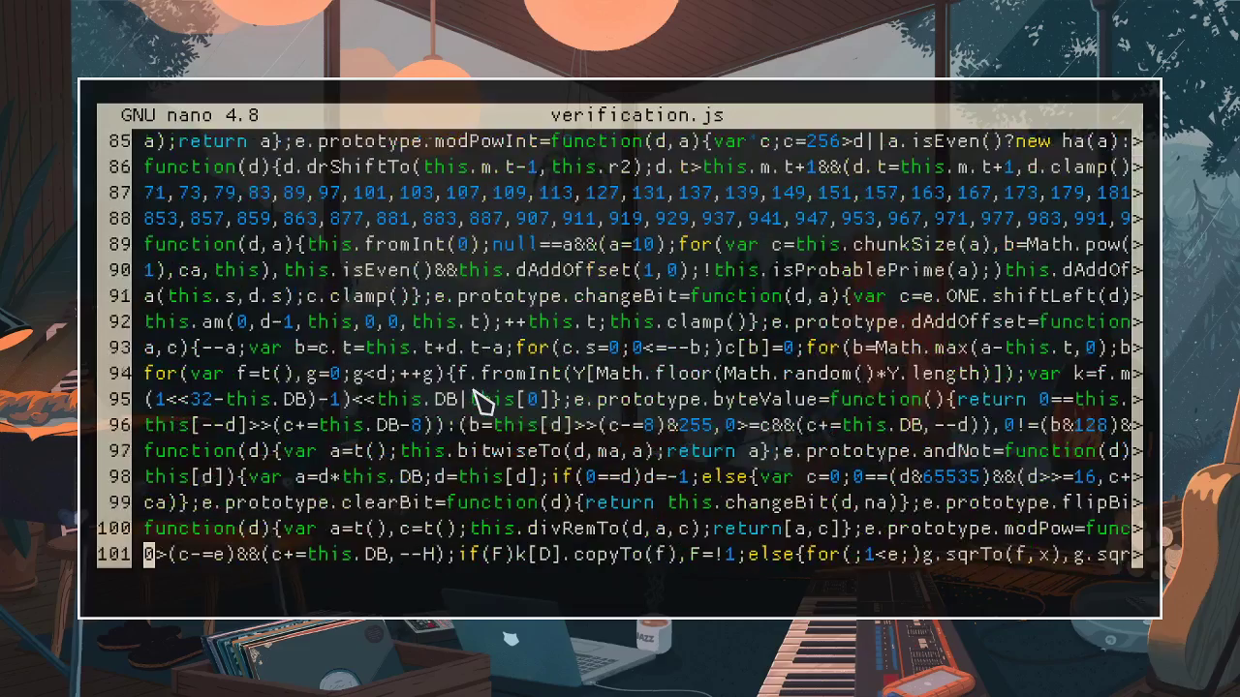
pyautogui.scroll(-2, 481, 399)
pyautogui.scroll(-7, 481, 399)
pyautogui.scroll(-6, 481, 399)
pyautogui.scroll(-5, 481, 399)
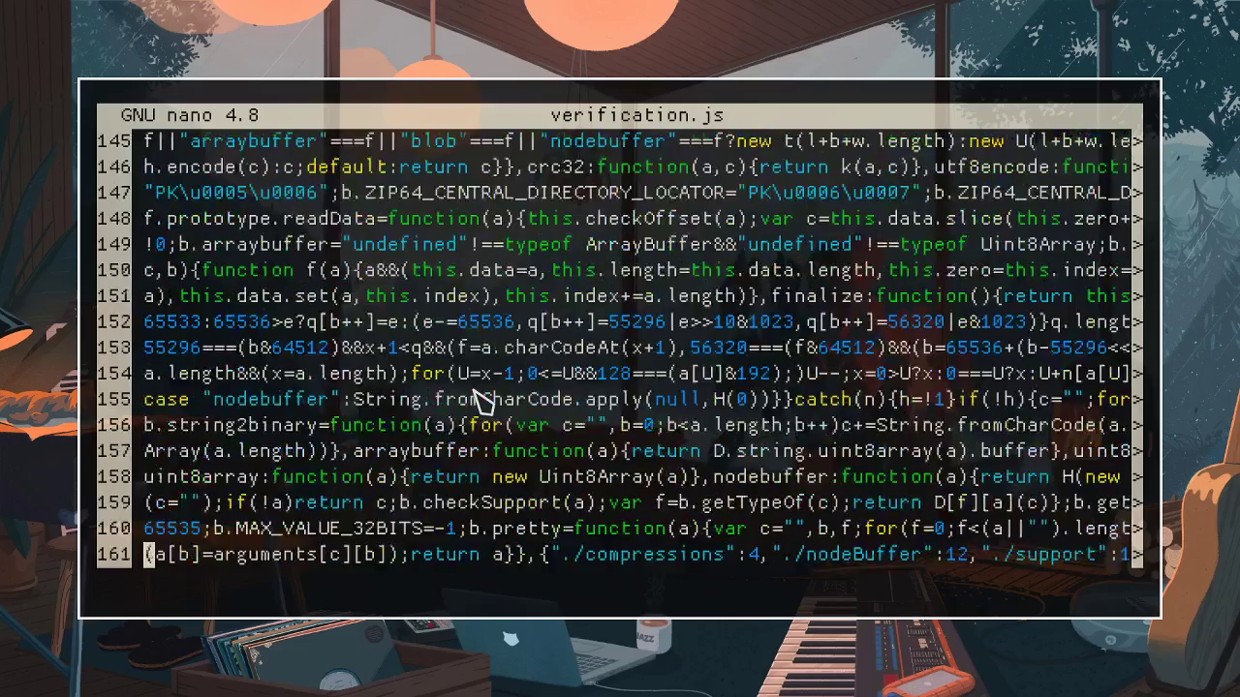
pyautogui.scroll(-2, 481, 399)
pyautogui.scroll(-8, 481, 399)
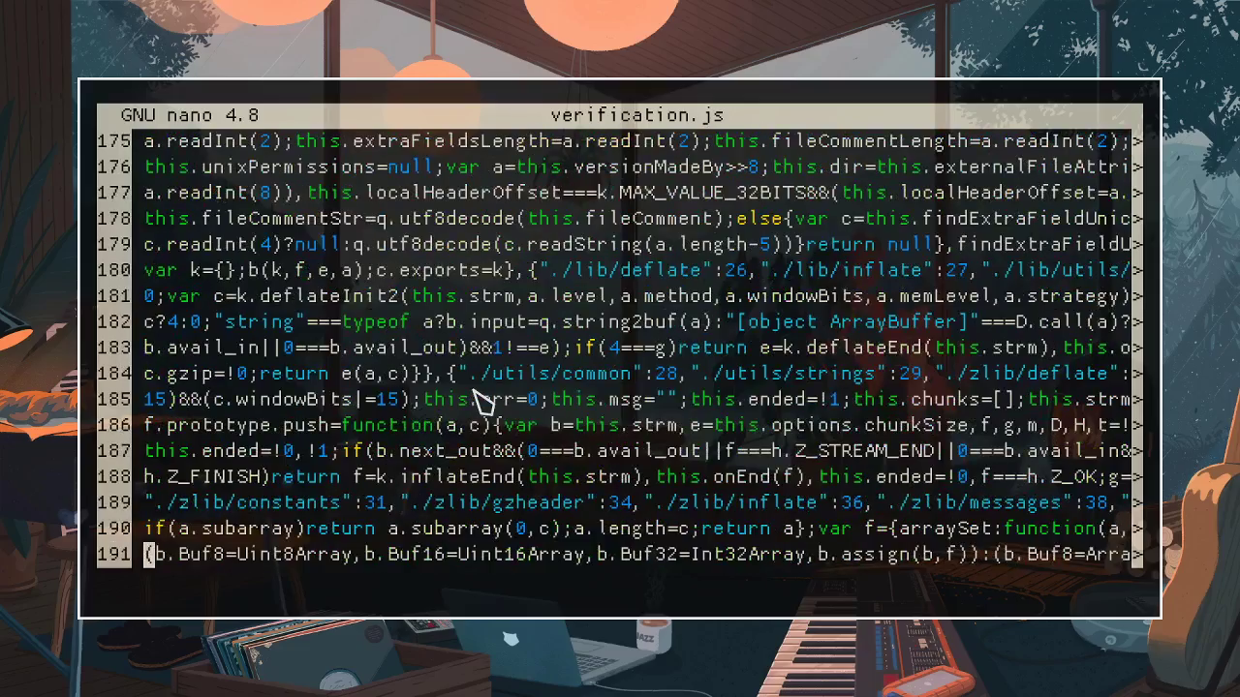
pyautogui.scroll(-7, 482, 399)
pyautogui.scroll(-4, 482, 399)
pyautogui.scroll(-5, 481, 399)
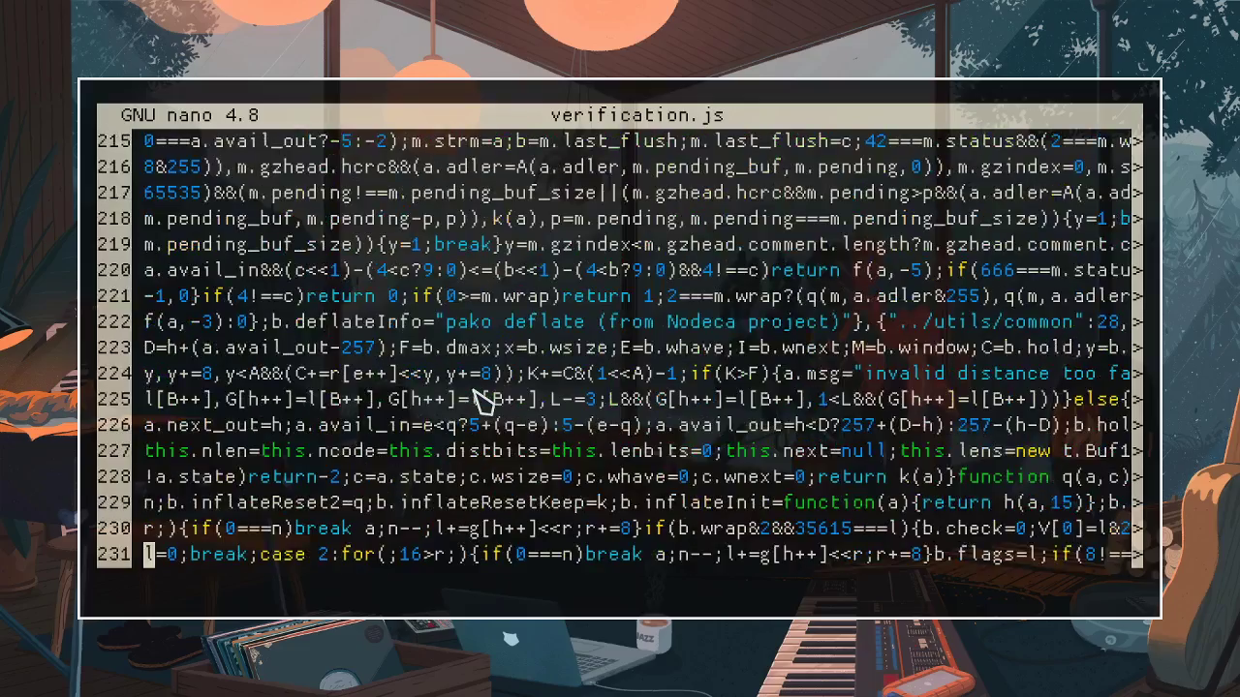
pyautogui.scroll(-5, 482, 399)
pyautogui.scroll(-5, 481, 399)
pyautogui.scroll(-7, 482, 399)
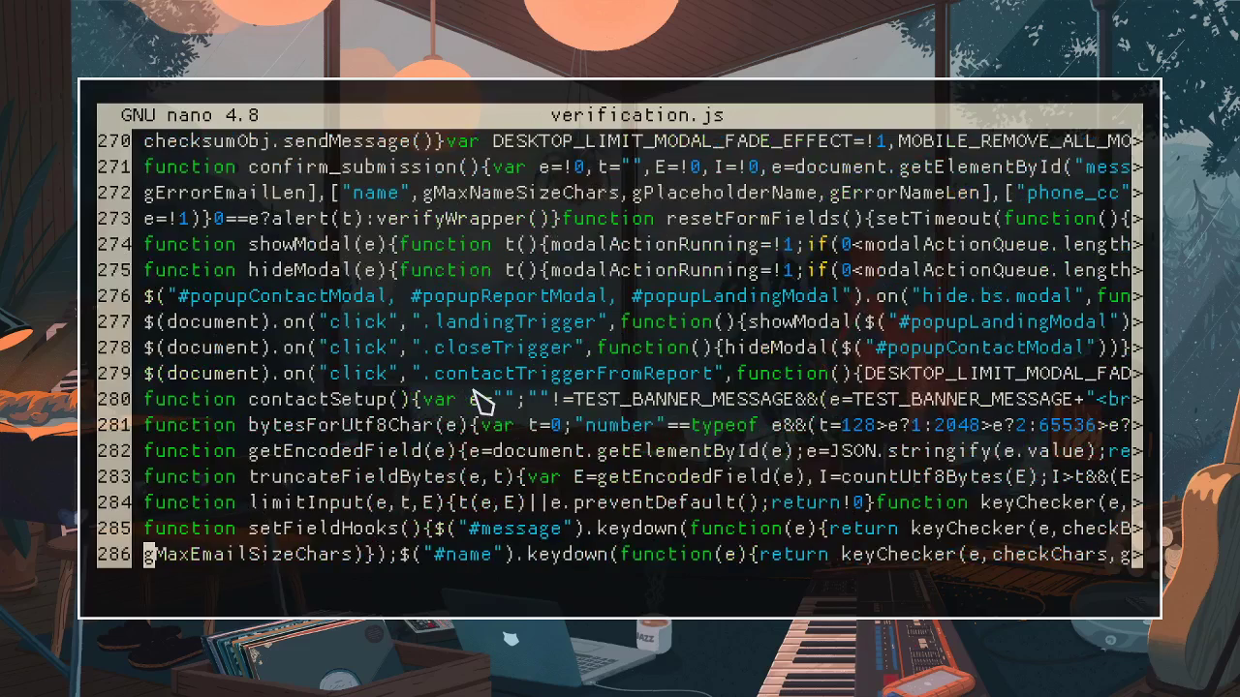
pyautogui.scroll(-2, 482, 399)
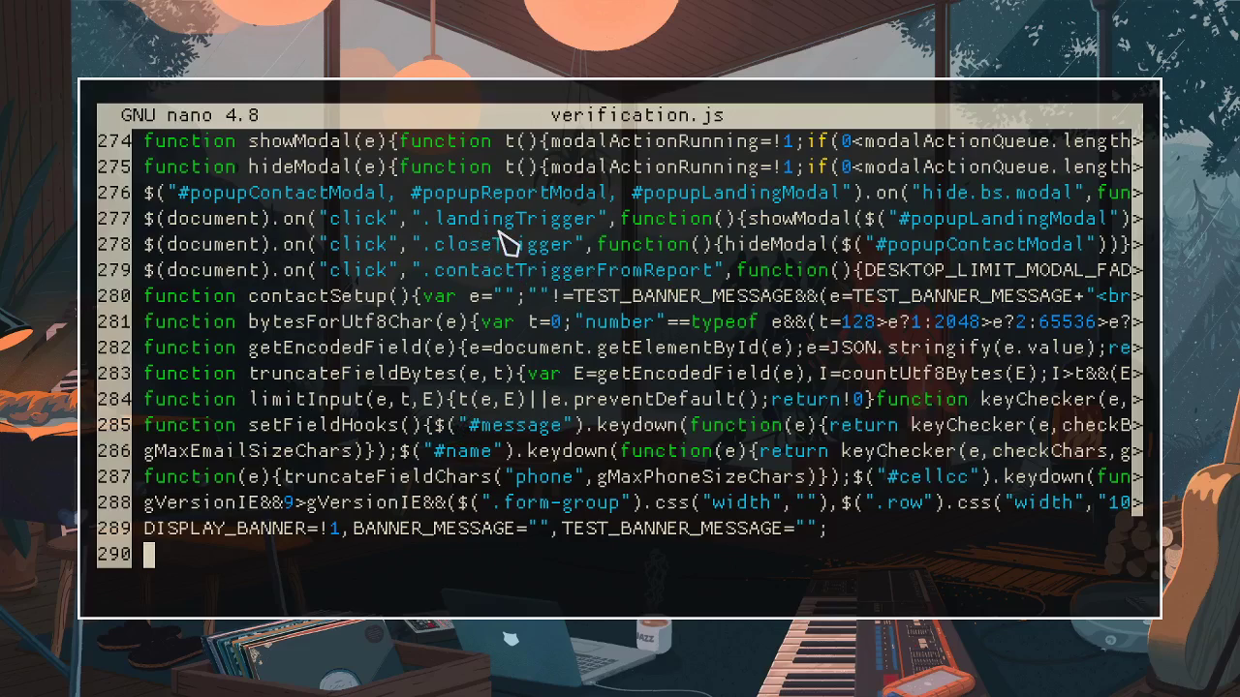
# Step: Highlight the landingTrigger and popup modal selector code on lines 276-277
pyautogui.doubleClick(353, 219)
pyautogui.click(326, 254)
pyautogui.doubleClick(353, 219)
pyautogui.click(481, 281)
pyautogui.moveTo(491, 218); pyautogui.dragTo(610, 224)
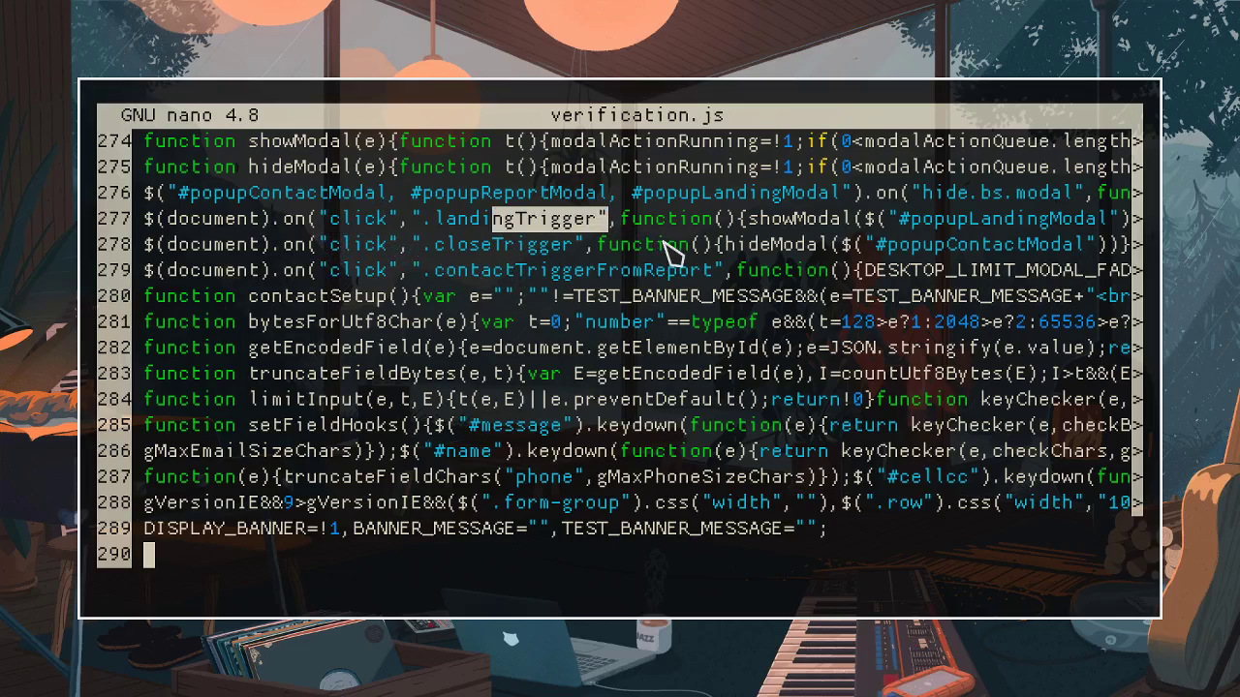
pyautogui.click(673, 250)
pyautogui.moveTo(772, 196)
pyautogui.mouseDown()
pyautogui.moveTo(627, 209)
pyautogui.moveTo(1040, 255)
pyautogui.mouseUp()
pyautogui.click(1054, 276)
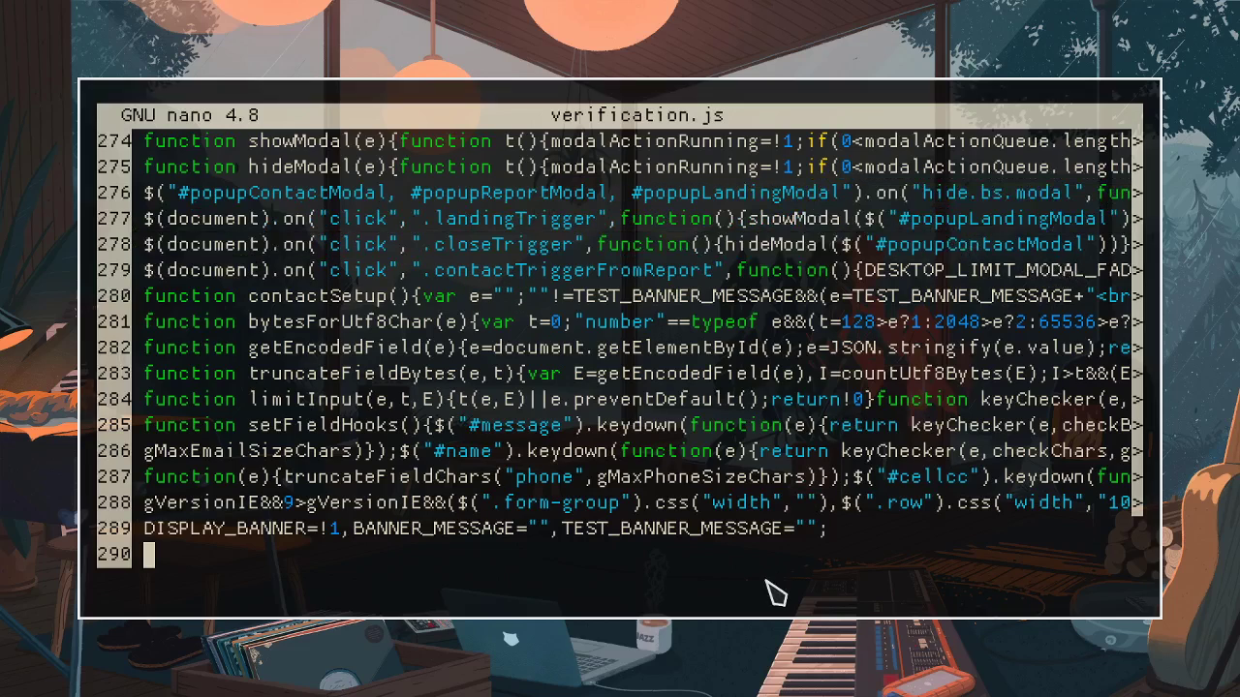
# Step: Scroll back to the top and select the pajhome.org.uk MD5 link on line 7
pyautogui.scroll(14, 764, 540)
pyautogui.scroll(14, 762, 545)
pyautogui.scroll(14, 752, 539)
pyautogui.scroll(15, 746, 526)
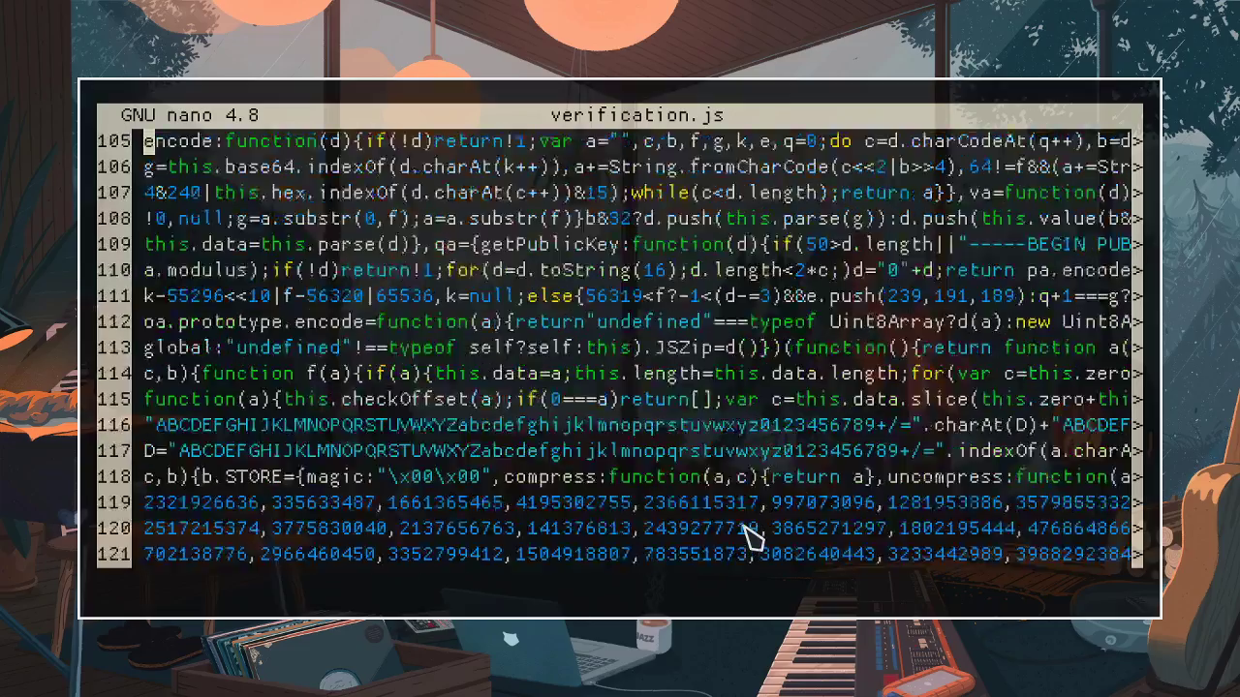
pyautogui.scroll(12, 742, 506)
pyautogui.scroll(20, 746, 506)
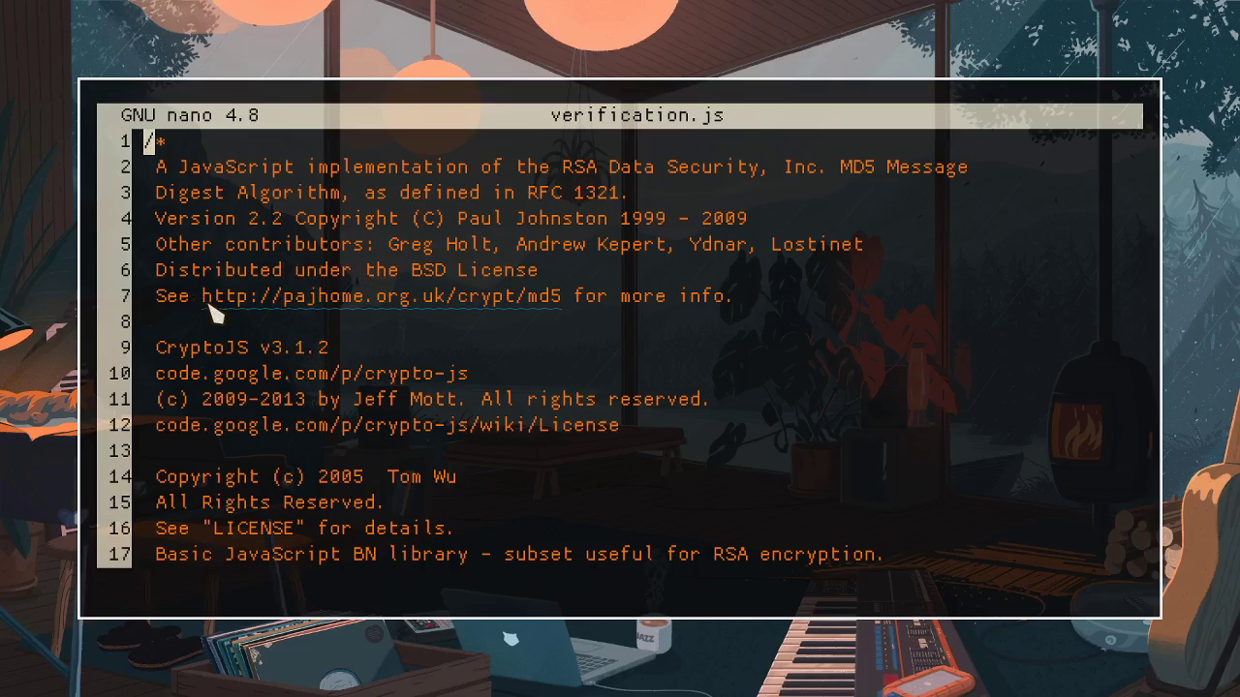
pyautogui.moveTo(203, 300)
pyautogui.mouseDown()
pyautogui.moveTo(446, 302)
pyautogui.moveTo(560, 320)
pyautogui.mouseUp()
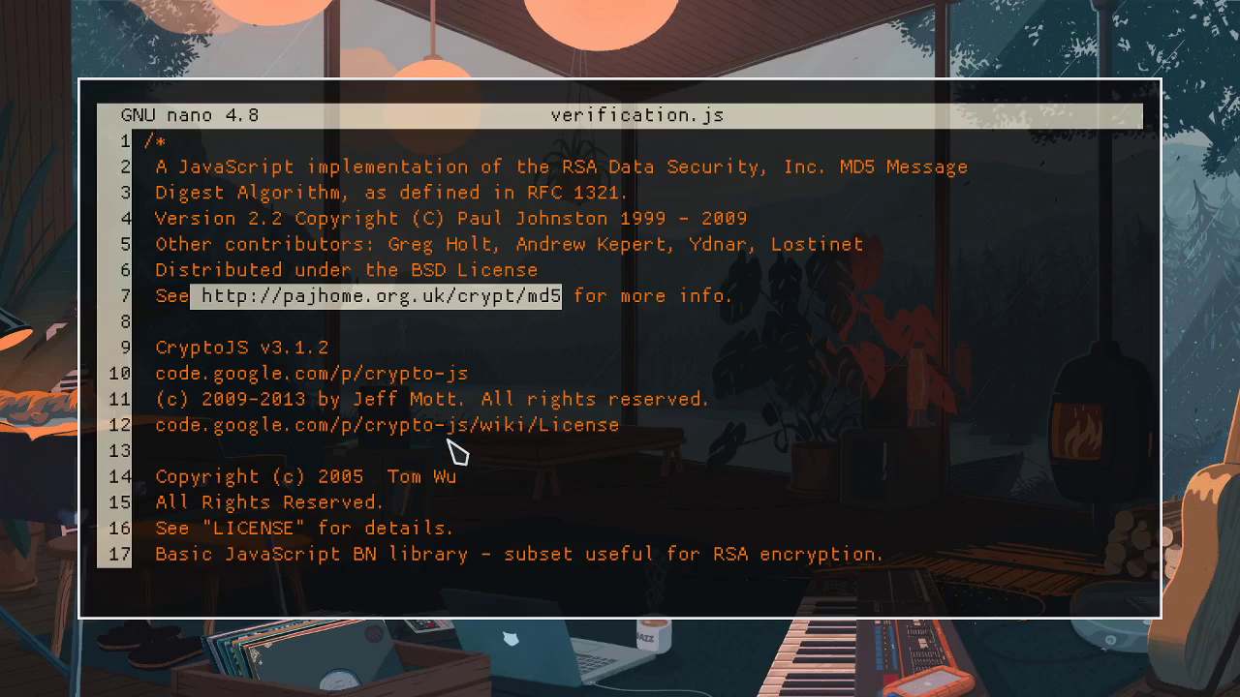
pyautogui.press('Down')
pyautogui.press('Down')
pyautogui.press('Down')
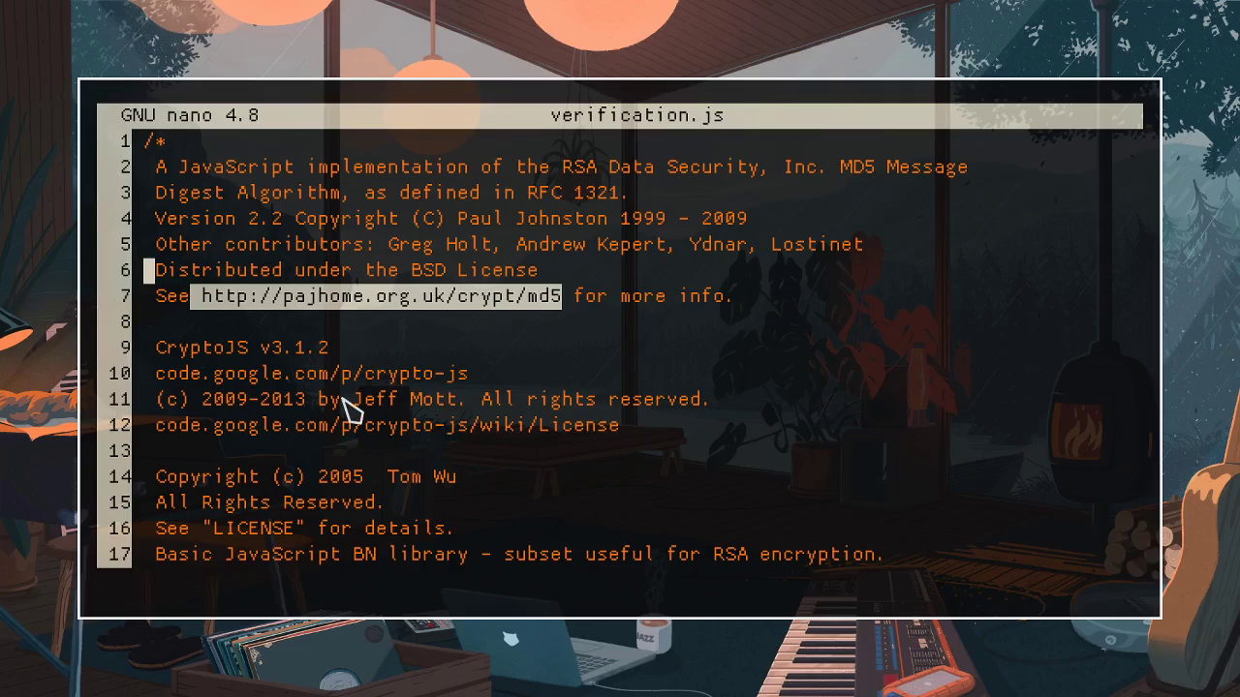
pyautogui.press('Down')
pyautogui.press('Down')
pyautogui.press('Down')
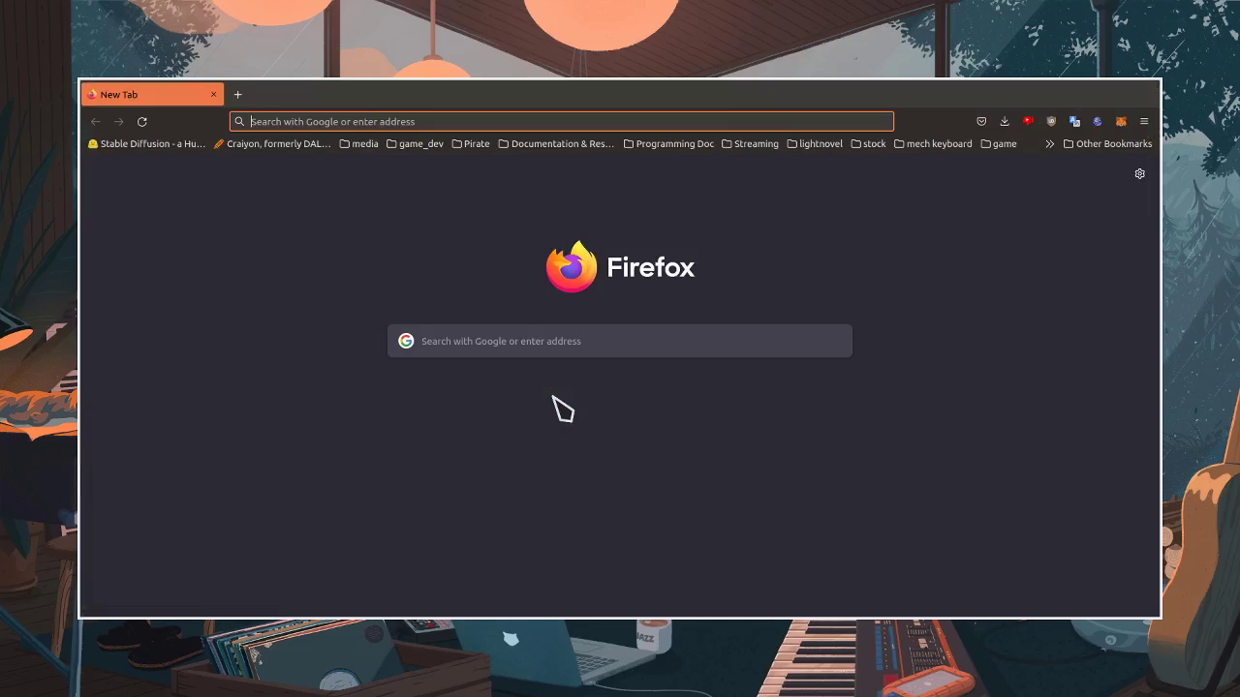
# Step: Load the pajhome.org.uk JavaScript MD5 page from the copied link and bookmark it
pyautogui.write('http://pajhome.org.uk/crypt/md5')
pyautogui.press('Return')
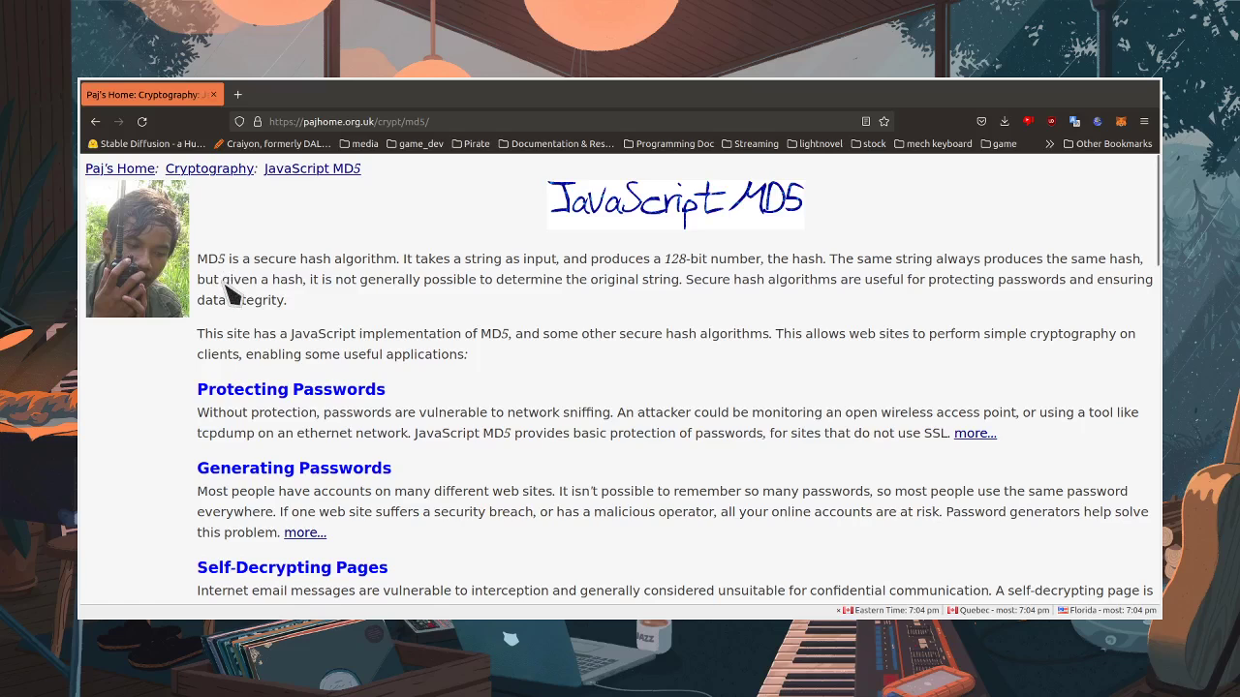
pyautogui.scroll(-5, 231, 293)
pyautogui.scroll(-5, 228, 289)
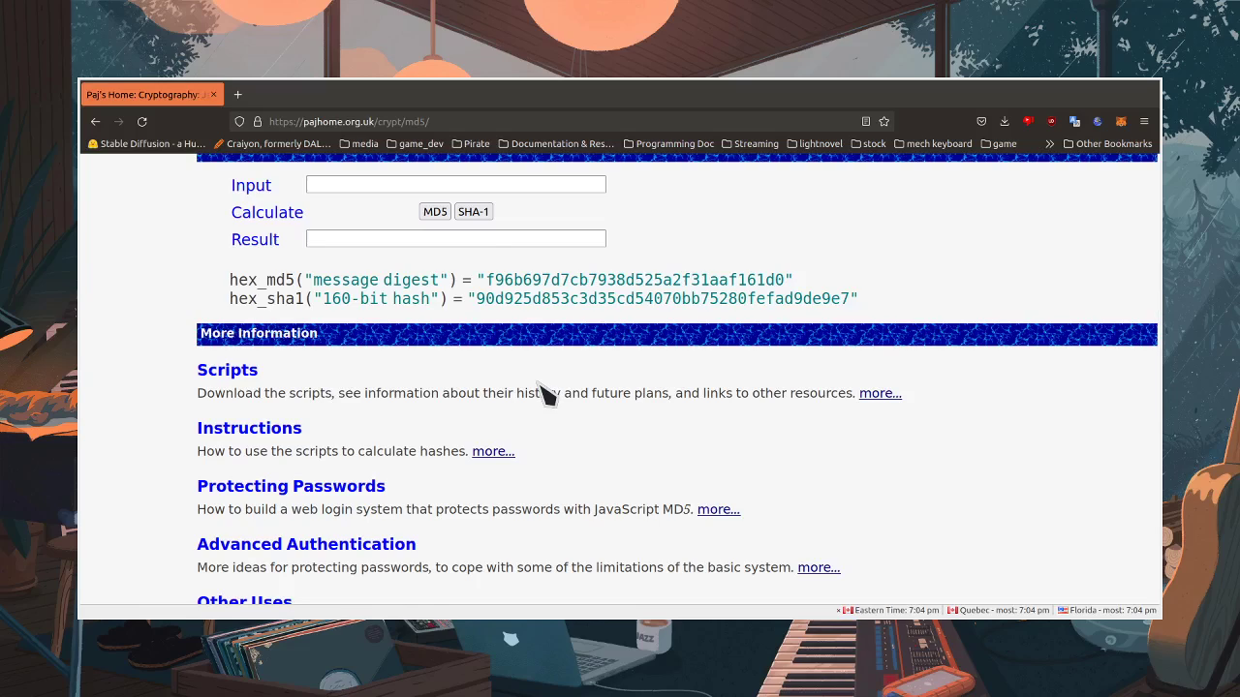
pyautogui.scroll(10, 542, 392)
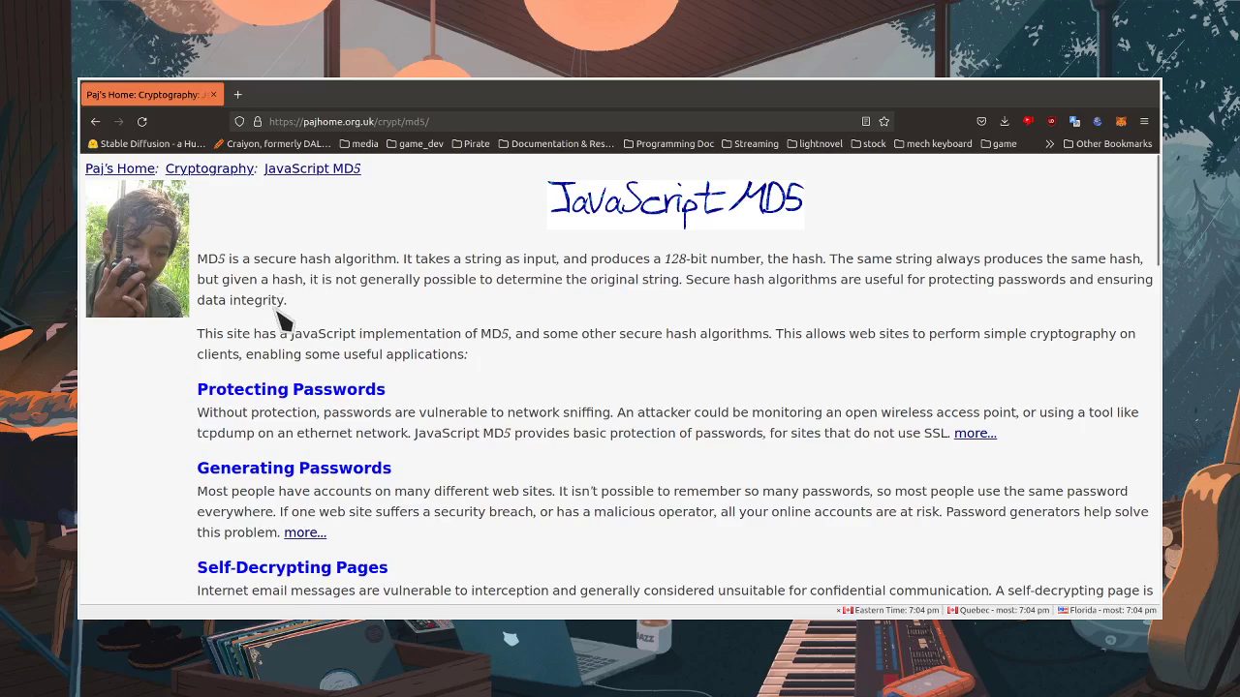
pyautogui.click(884, 121)
pyautogui.click(861, 447)
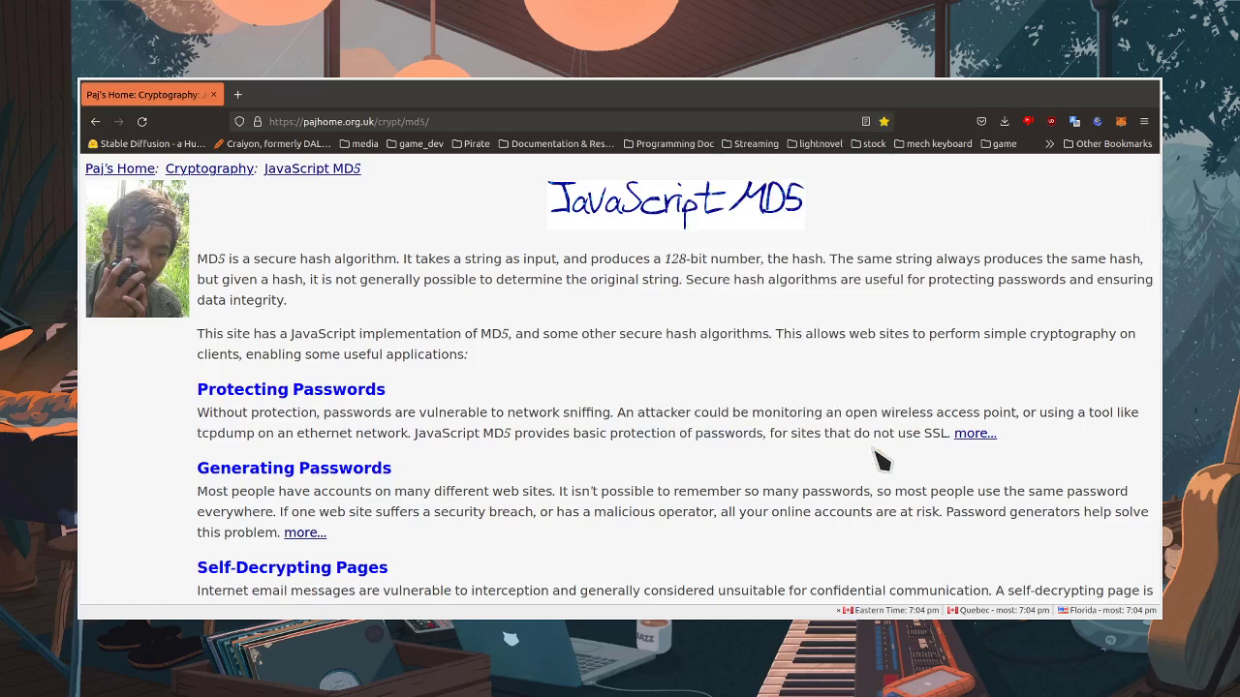
# Step: Paste the example MD5 hash into Input, compute its MD5, then clear Result
pyautogui.scroll(-2, 303, 415)
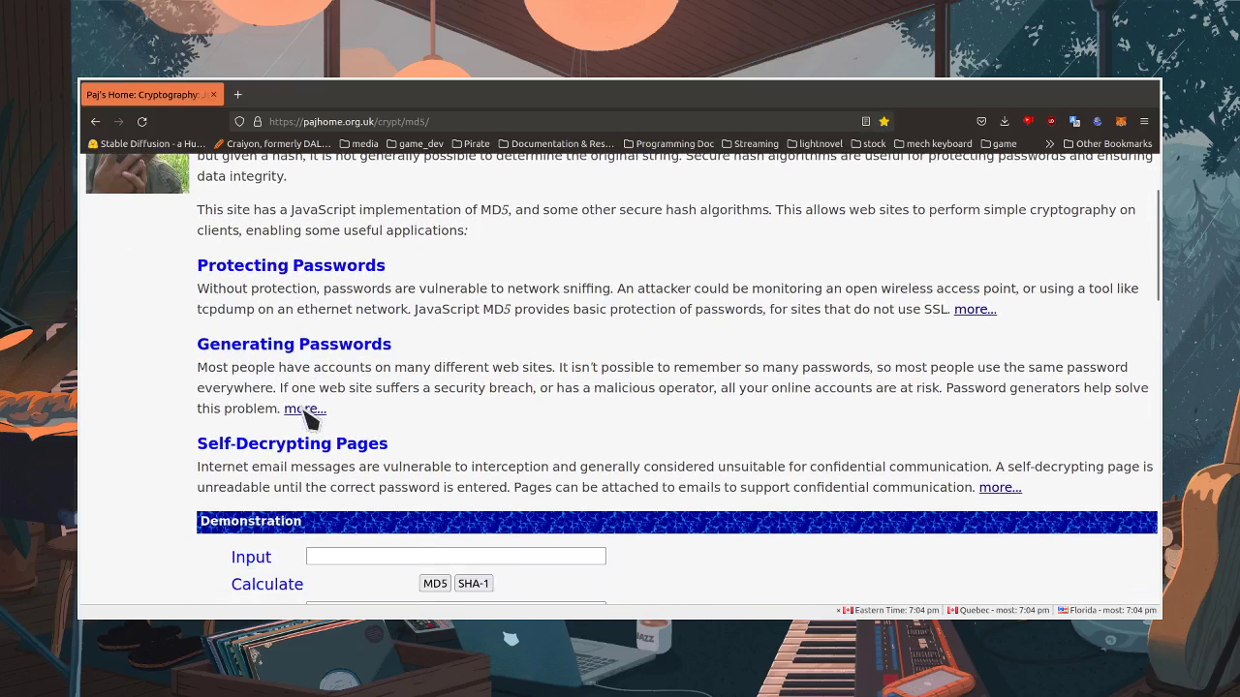
pyautogui.scroll(-2, 348, 399)
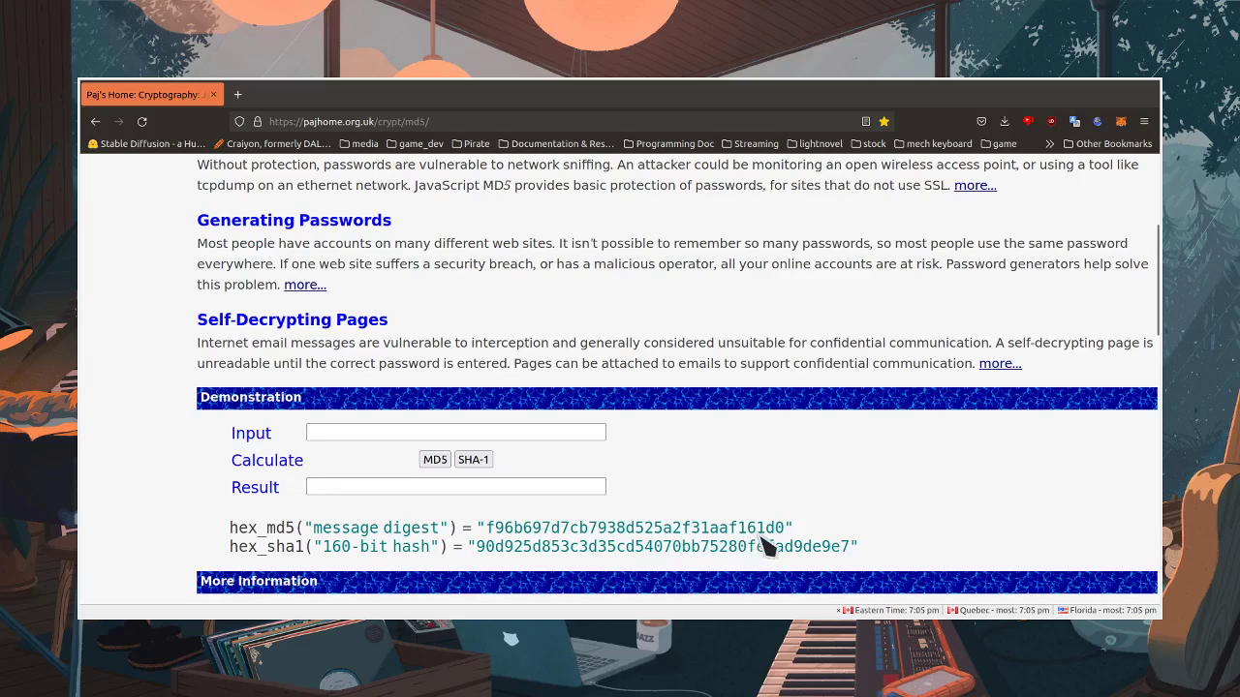
pyautogui.moveTo(785, 529); pyautogui.dragTo(485, 529)
pyautogui.hotkey('ctrl', 'c')
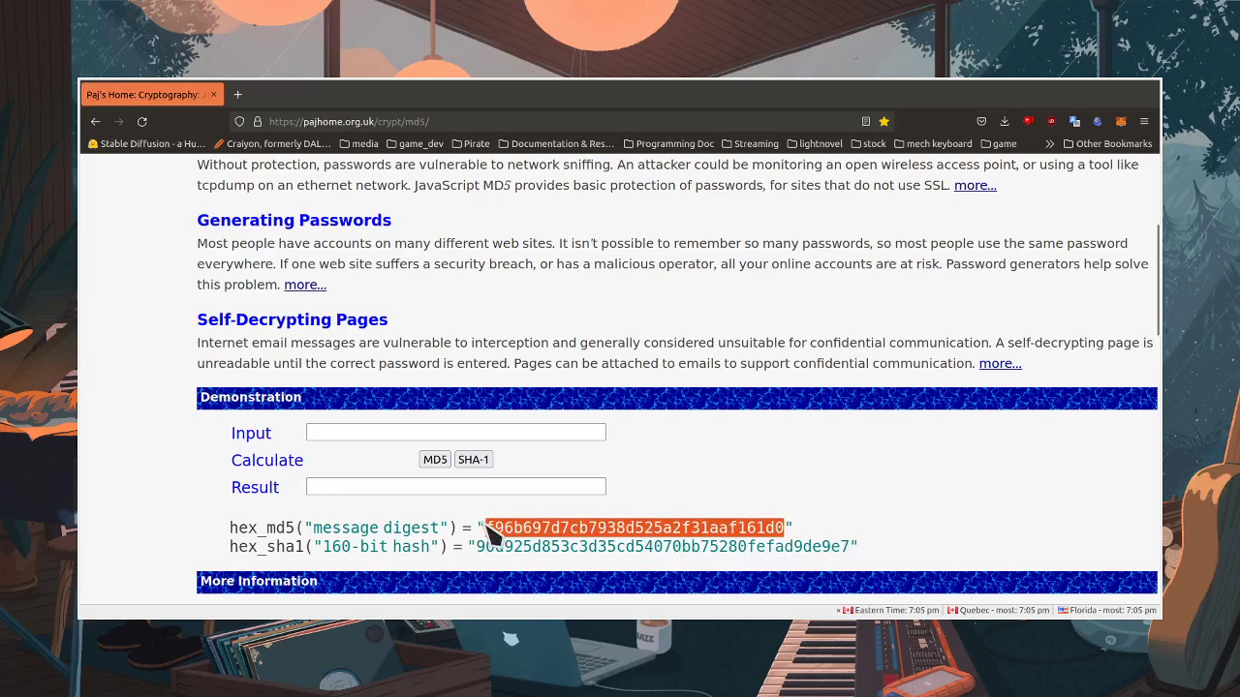
pyautogui.click(339, 433)
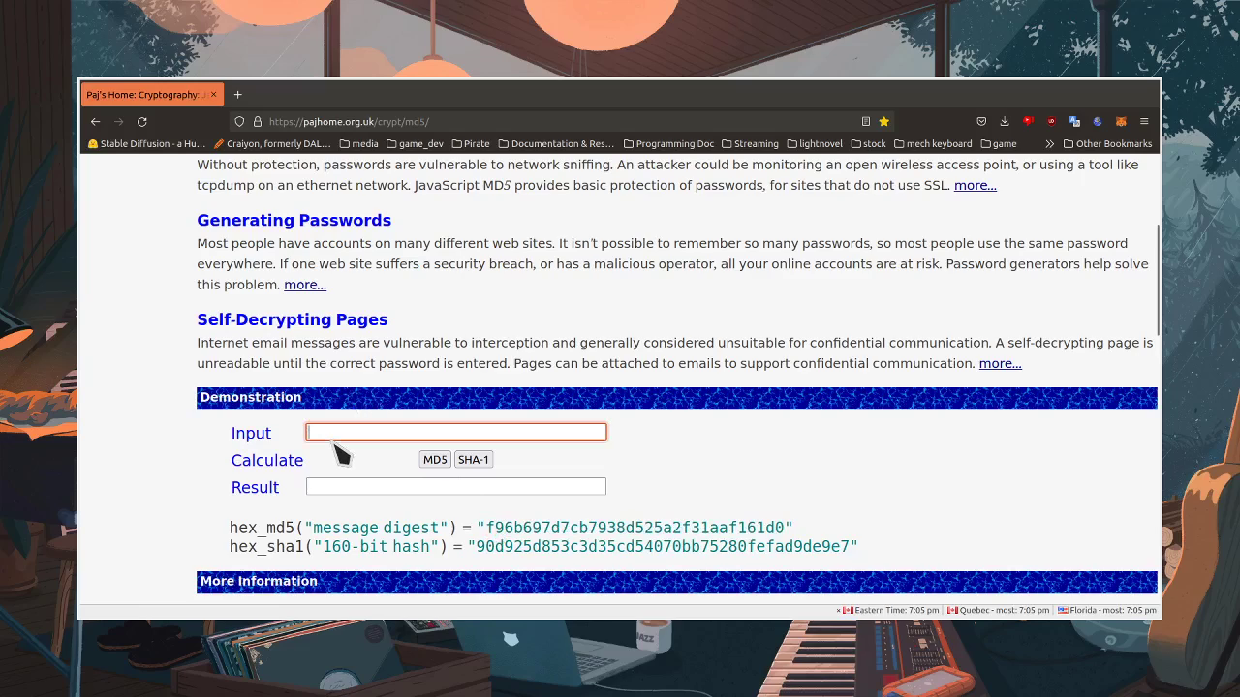
pyautogui.hotkey('ctrl', 'v')
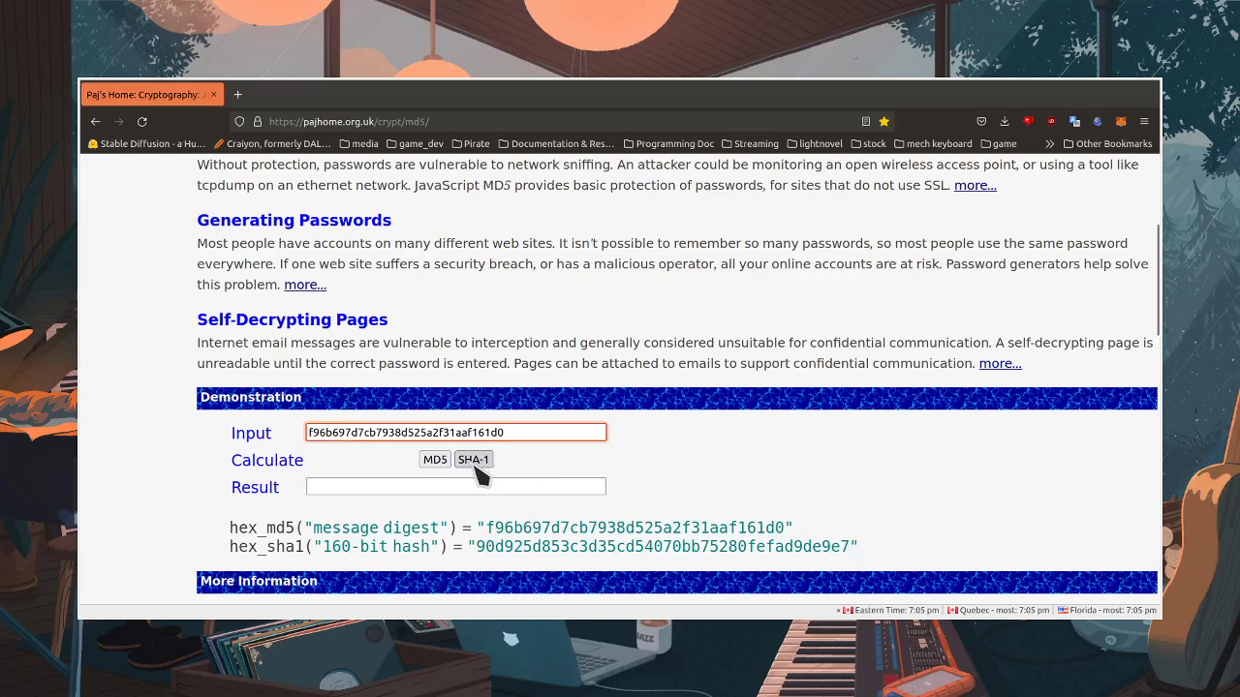
pyautogui.click(435, 462)
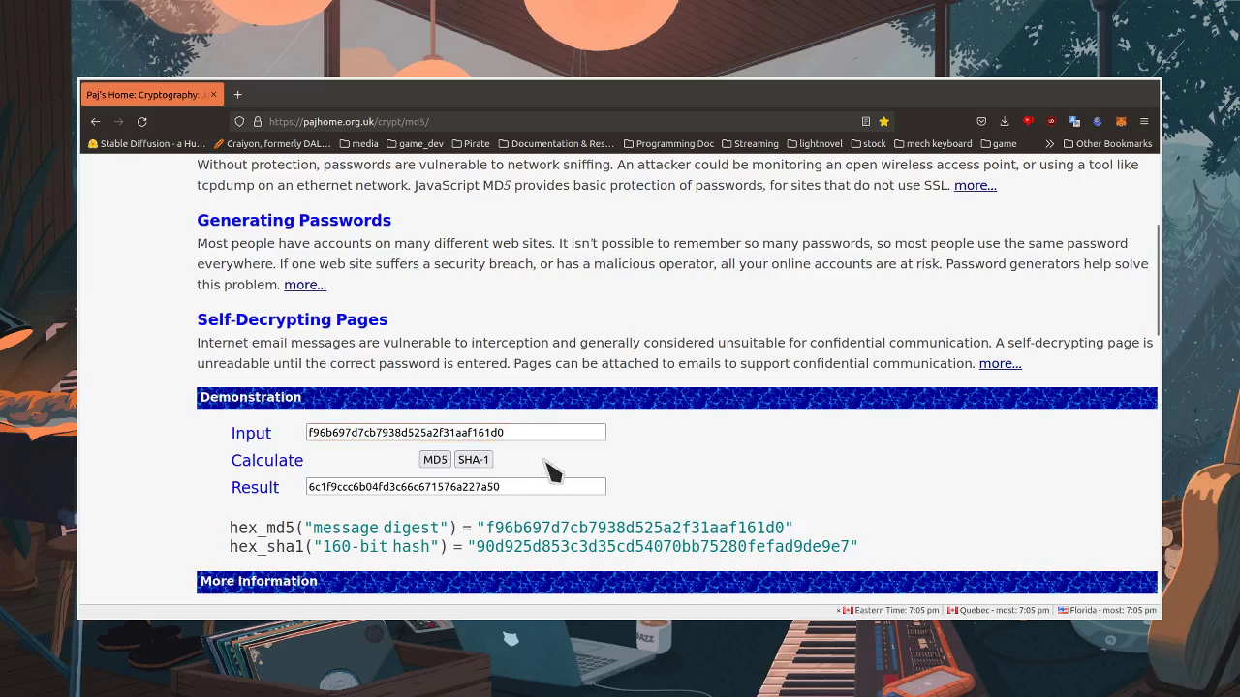
pyautogui.moveTo(319, 488); pyautogui.dragTo(535, 490)
pyautogui.click(535, 490)
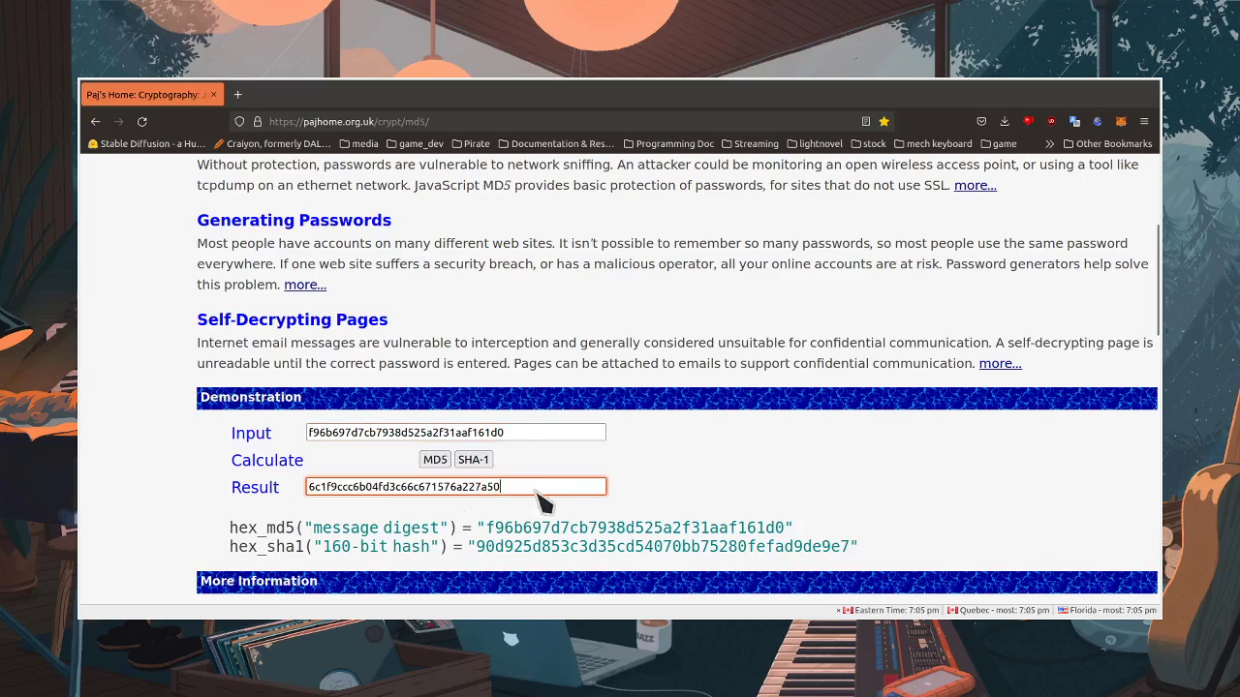
pyautogui.hotkey('ctrl', 'a')
pyautogui.press('BackSpace')
# Step: Enter f96b697d7cb7938d525a2f31aaf161d0 in Input, compute its SHA-1, then clear Result
pyautogui.click(532, 435)
pyautogui.hotkey('ctrl', 'a')
pyautogui.press('BackSpace')
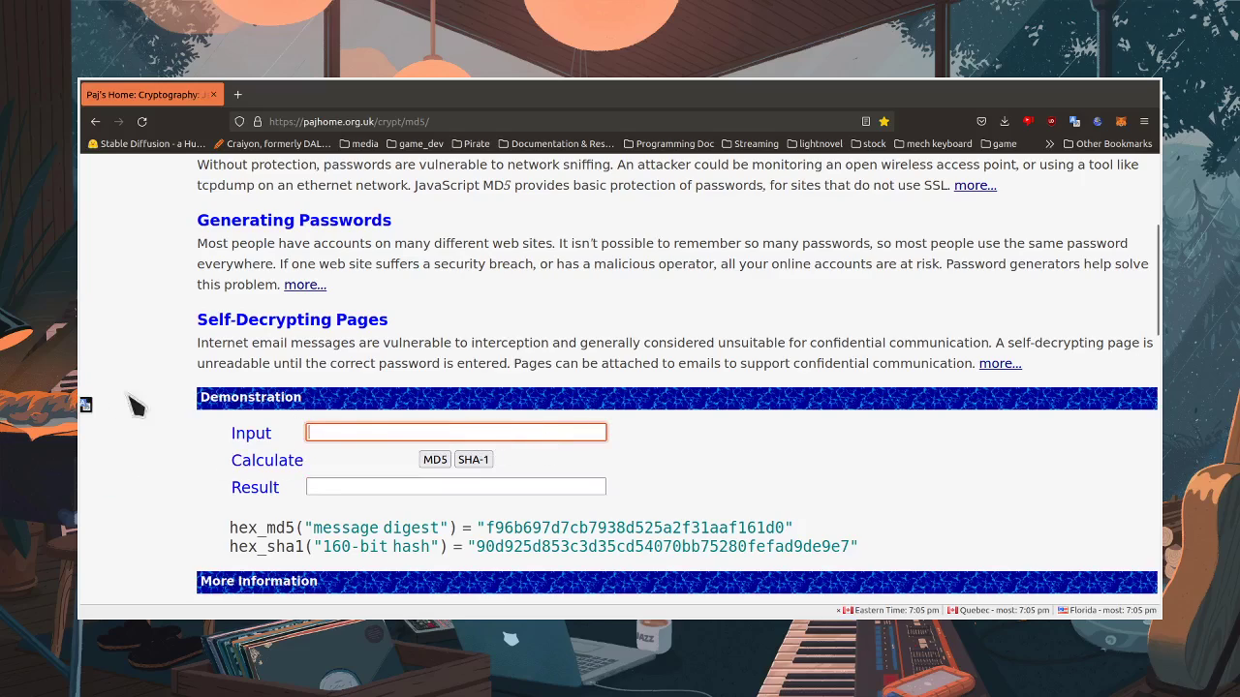
pyautogui.write('f96b697d7cb7938d525a2f31aaf161d0')
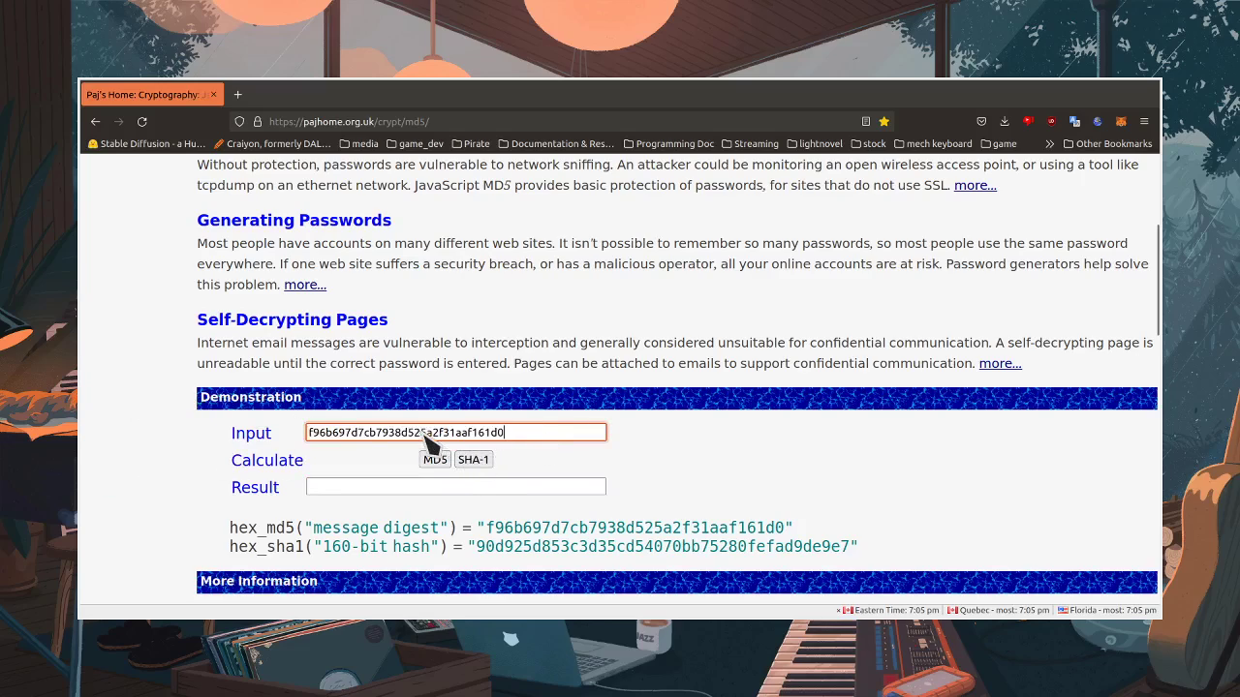
pyautogui.click(473, 459)
pyautogui.click(554, 490)
pyautogui.hotkey('ctrl', 'a')
pyautogui.press('BackSpace')
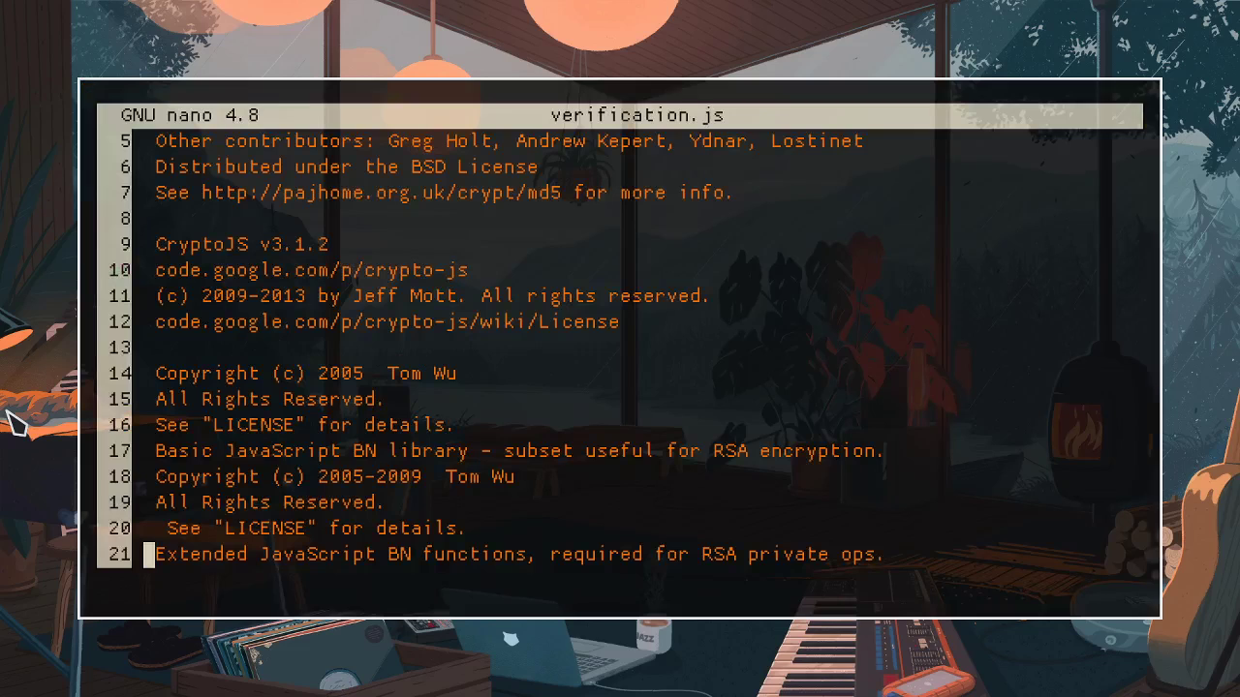
# Step: Move down in verification.js and briefly highlight the alphabet string on line 37
pyautogui.press('Down')
pyautogui.press('Down')
pyautogui.press('Down')
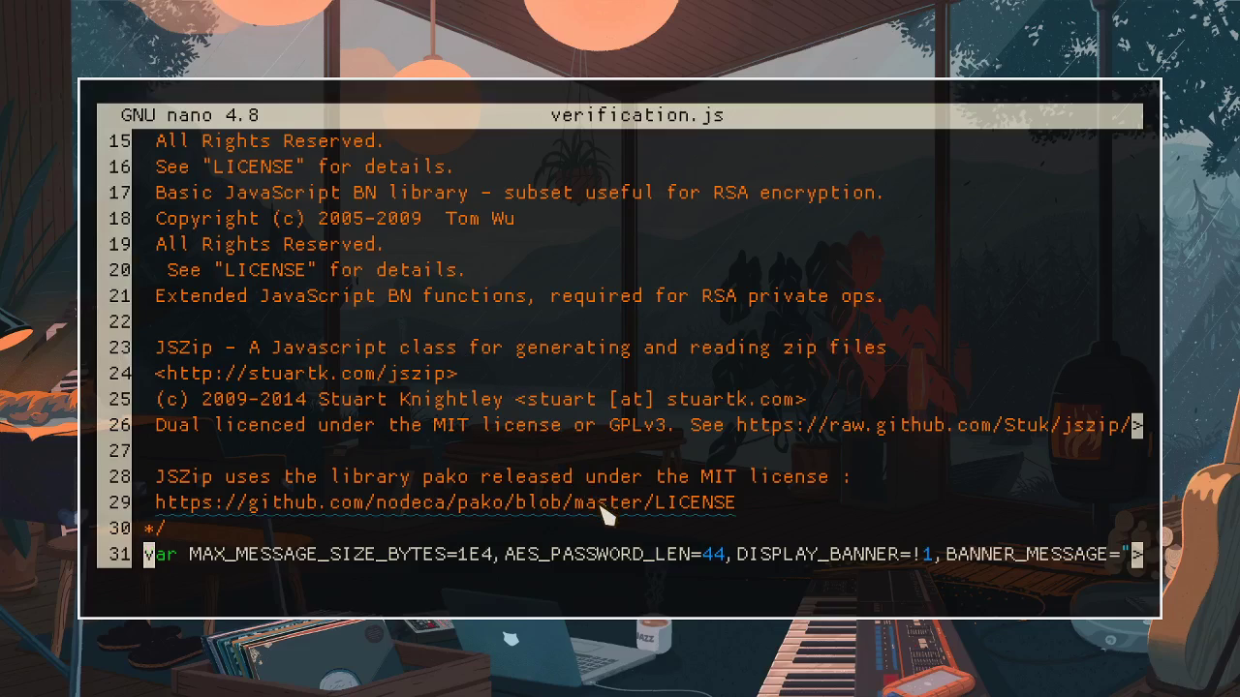
pyautogui.press('Down')
pyautogui.press('Down')
pyautogui.press('Down')
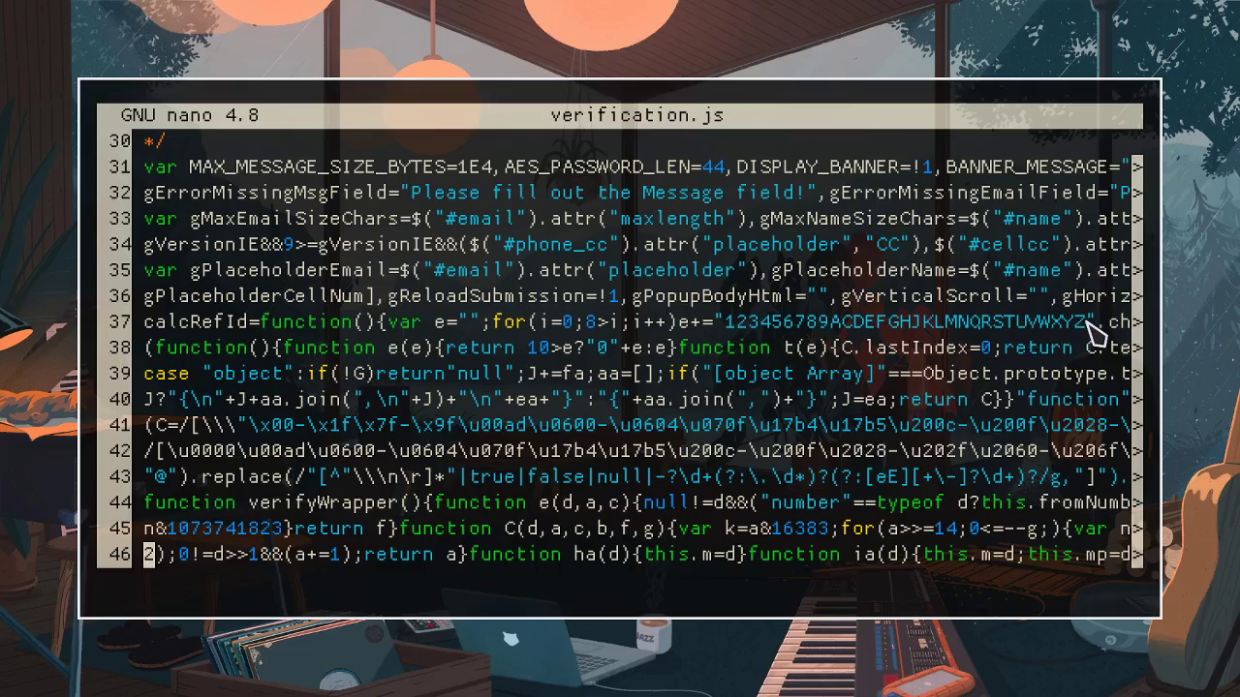
pyautogui.moveTo(1093, 331); pyautogui.dragTo(717, 324)
pyautogui.click(721, 324)
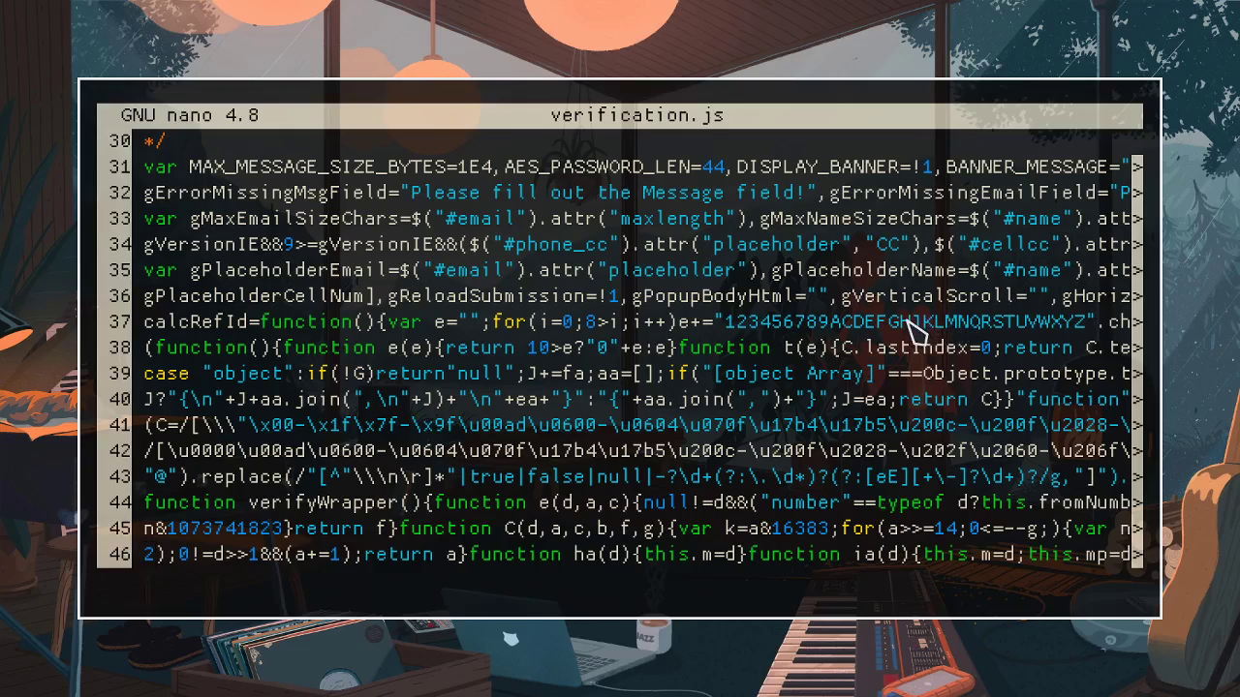
# Step: Scroll past line 190 through the minified crypto, JSZip and zlib code
pyautogui.scroll(-5, 910, 329)
pyautogui.scroll(-5, 910, 330)
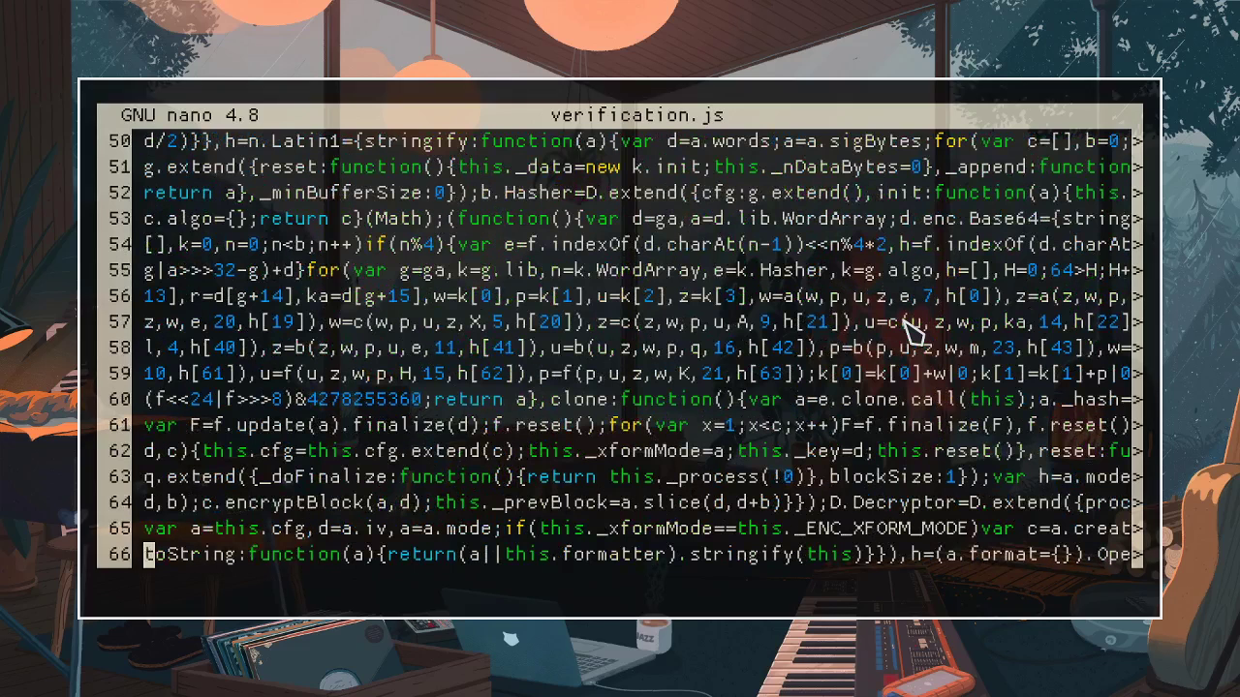
pyautogui.scroll(-5, 947, 325)
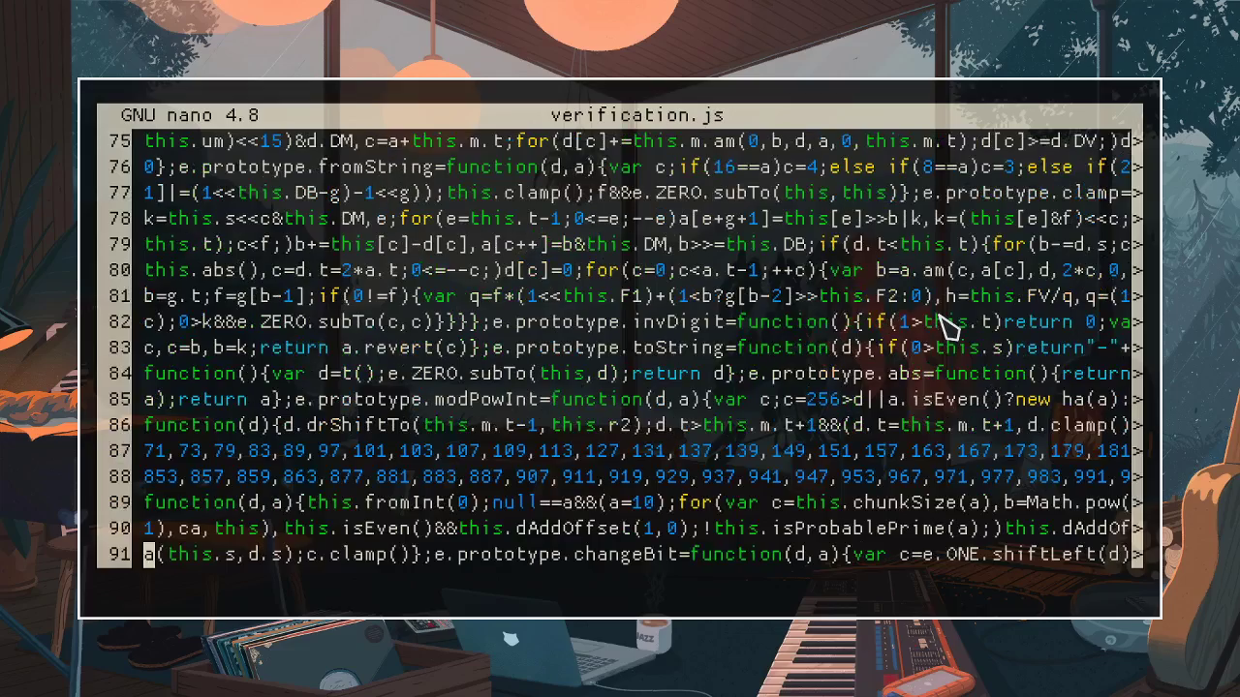
pyautogui.scroll(-5, 936, 324)
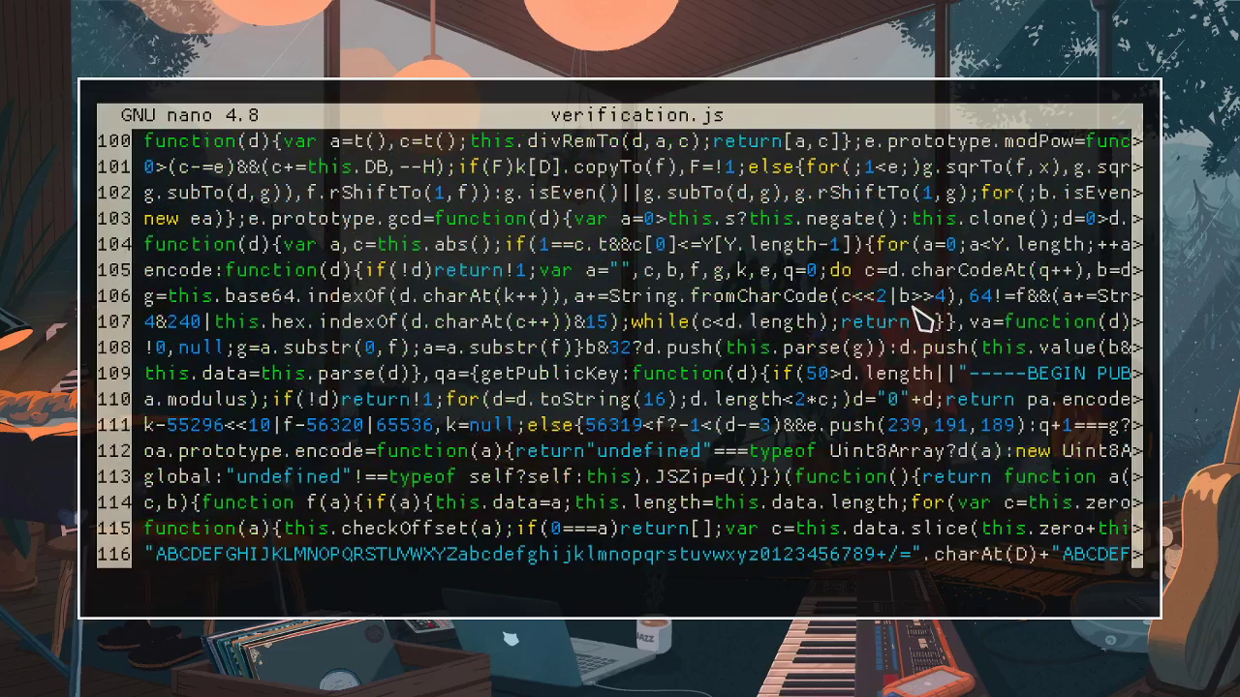
pyautogui.scroll(-5, 918, 320)
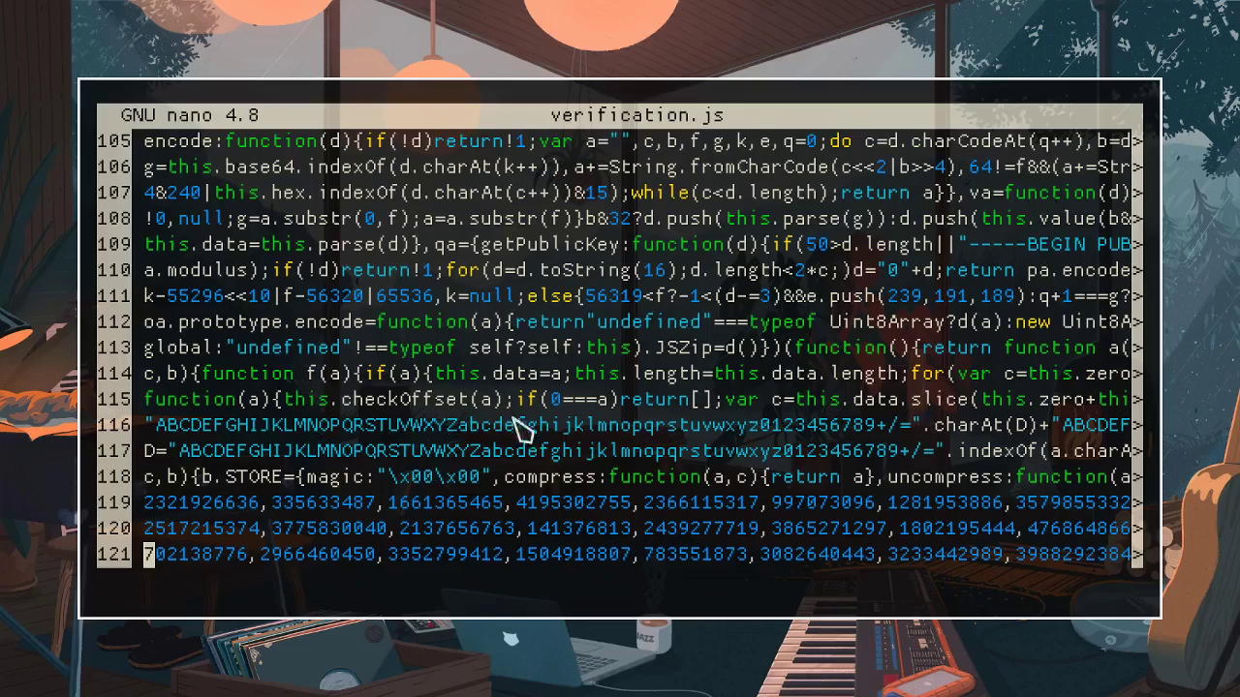
pyautogui.scroll(-10, 854, 430)
pyautogui.scroll(-5, 854, 430)
pyautogui.scroll(-10, 854, 430)
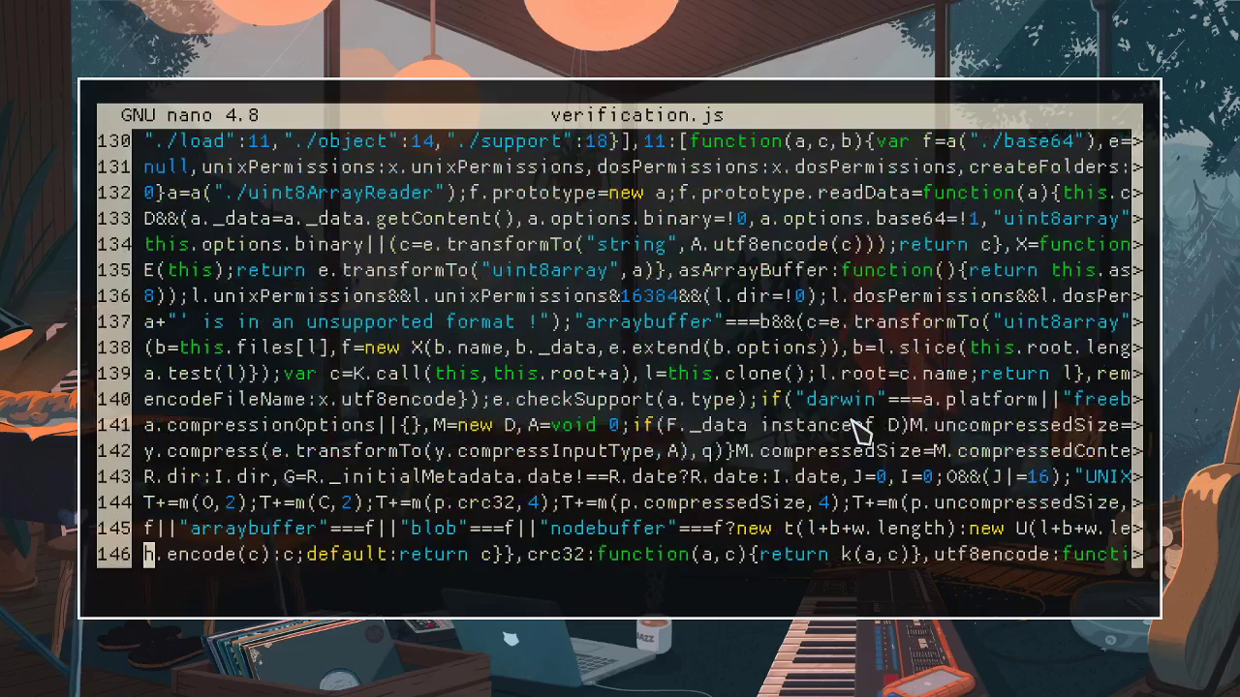
pyautogui.scroll(-20, 854, 430)
pyautogui.scroll(-20, 854, 430)
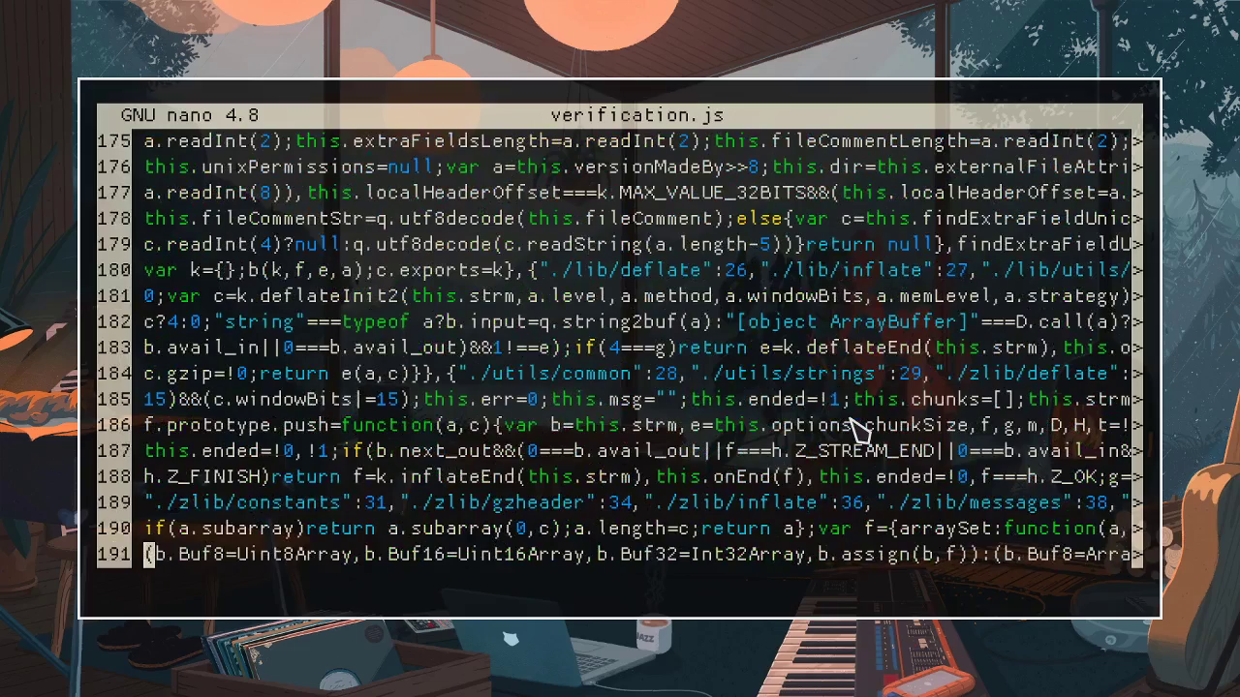
# Step: Quit nano, discarding the stray 'q' edit to verification.js
pyautogui.write('q')
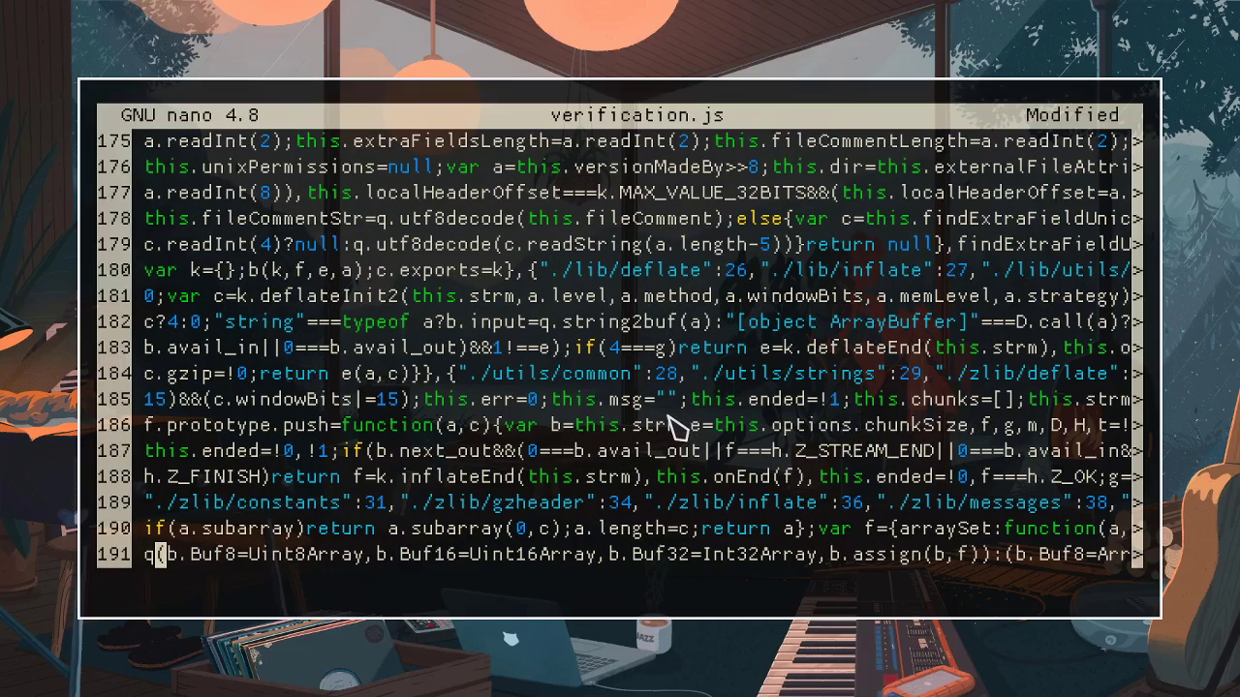
pyautogui.hotkey('ctrl', 'x')
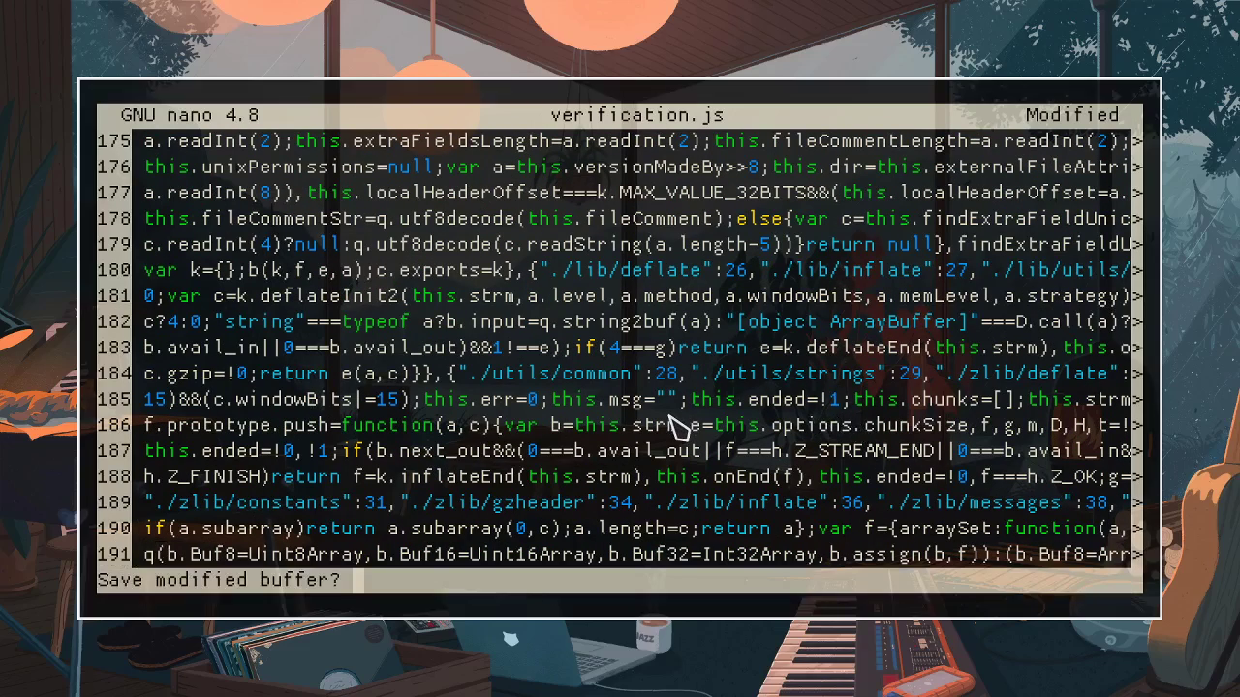
pyautogui.press('n')
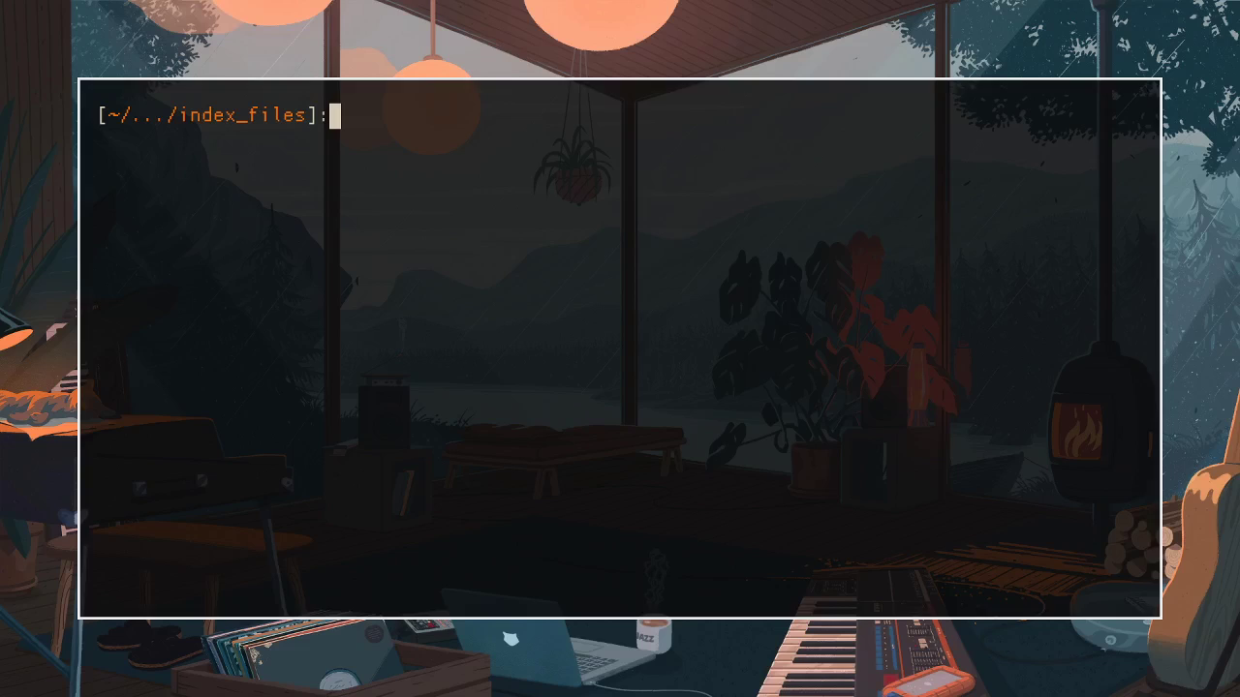
# Step: Switch to Firefox, then bring the OBS Studio window to the front
pyautogui.press('super+2')
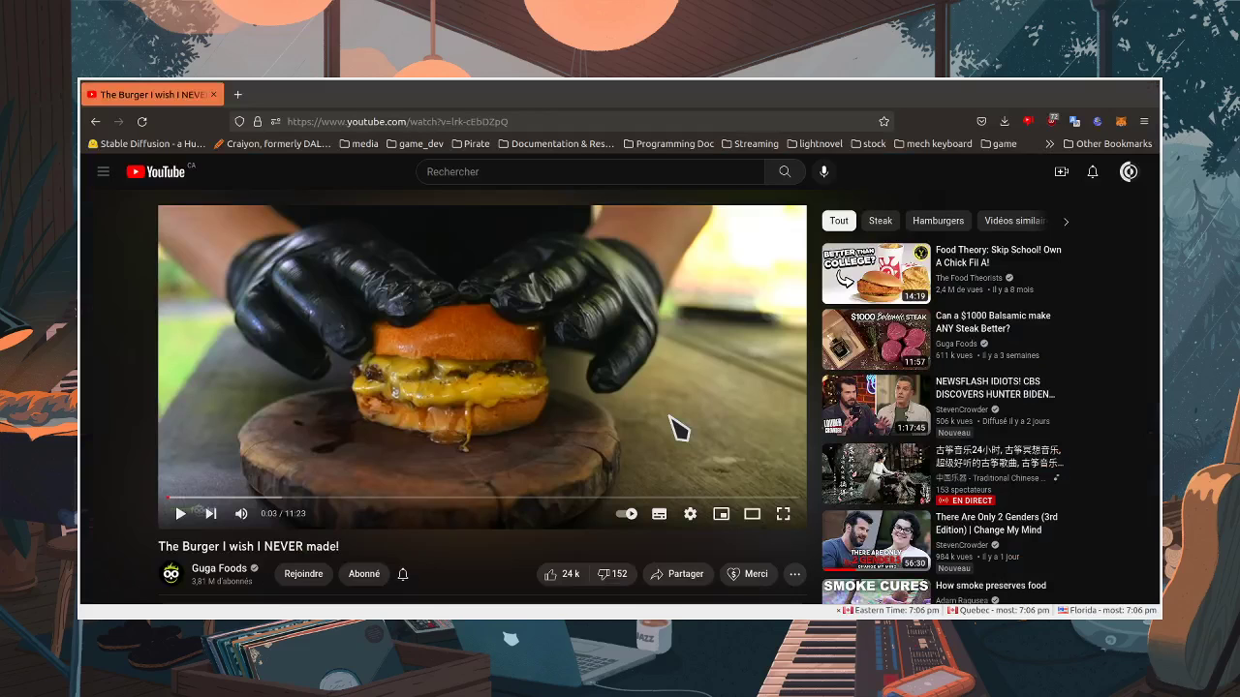
pyautogui.press('super+3')
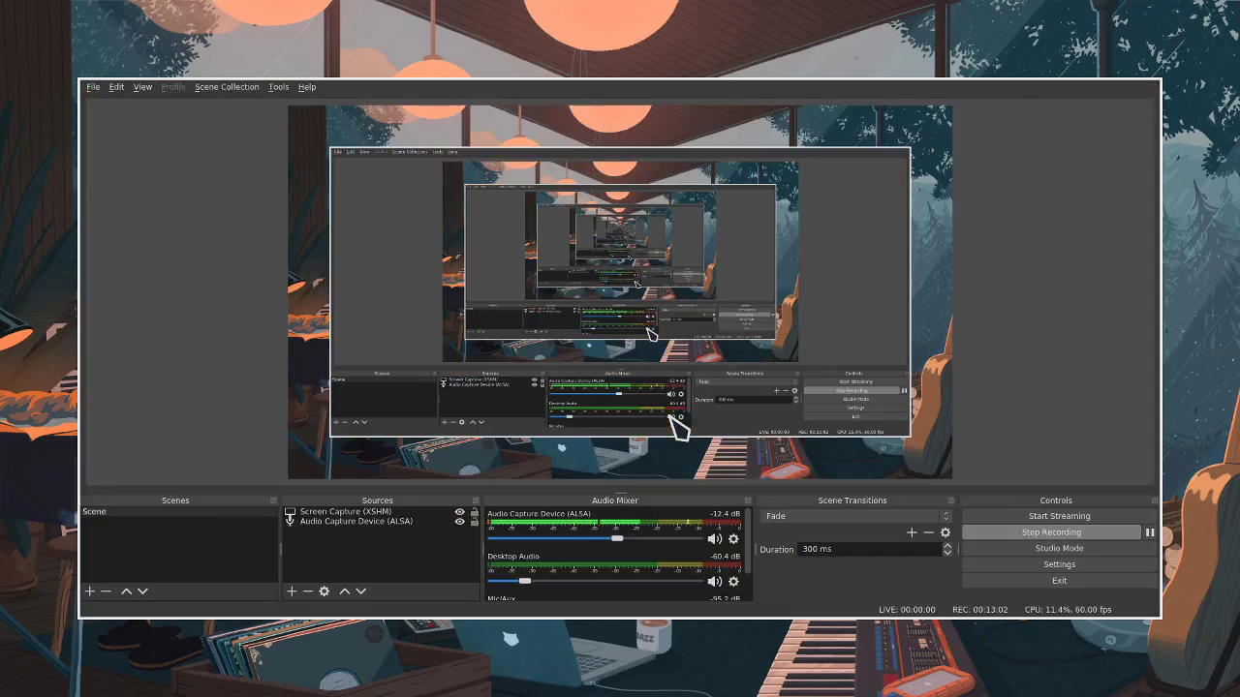